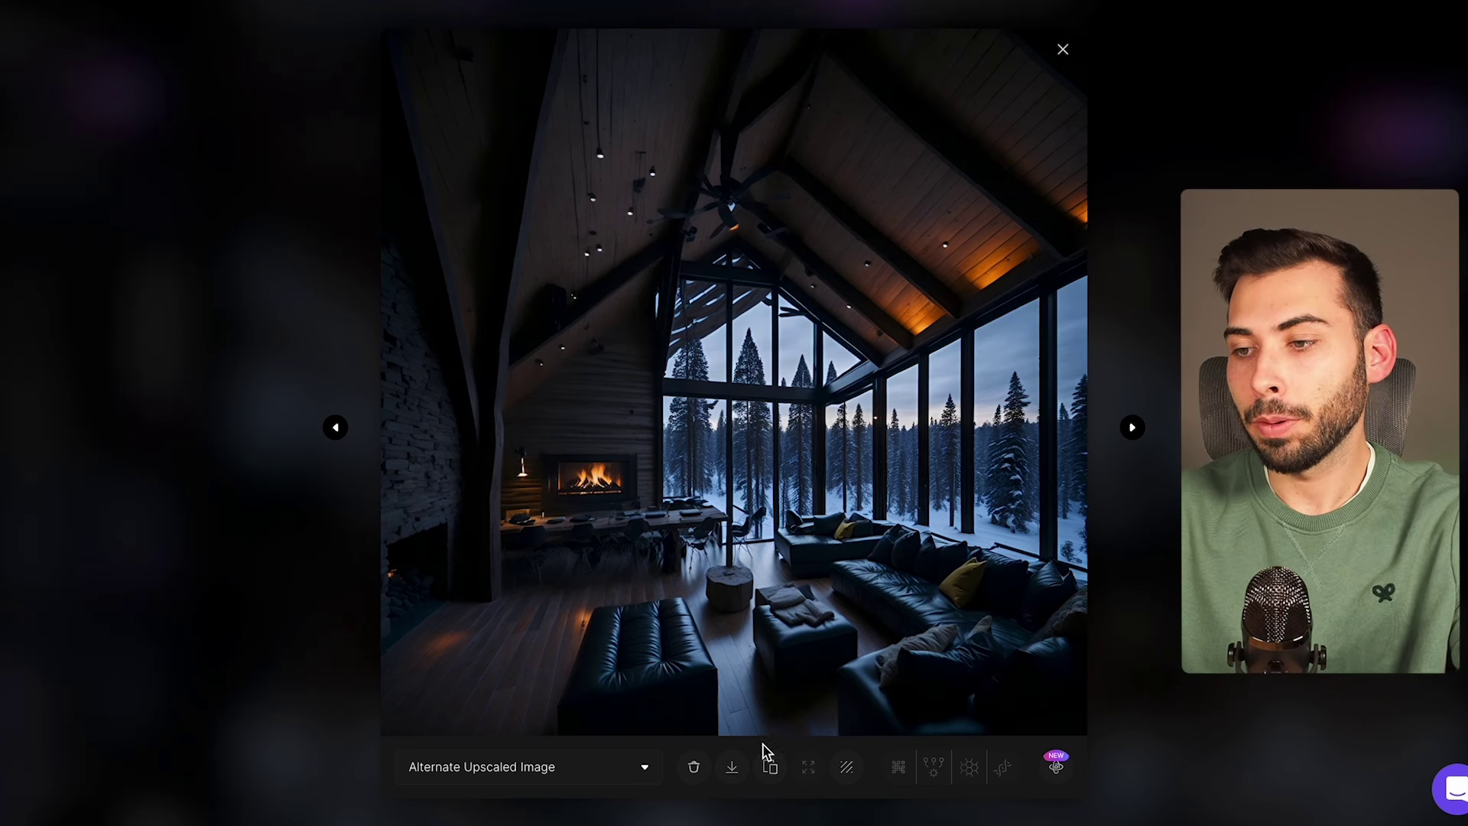
- Download the upscaled cabin living-room image and close its enlarged view
click(736, 776)
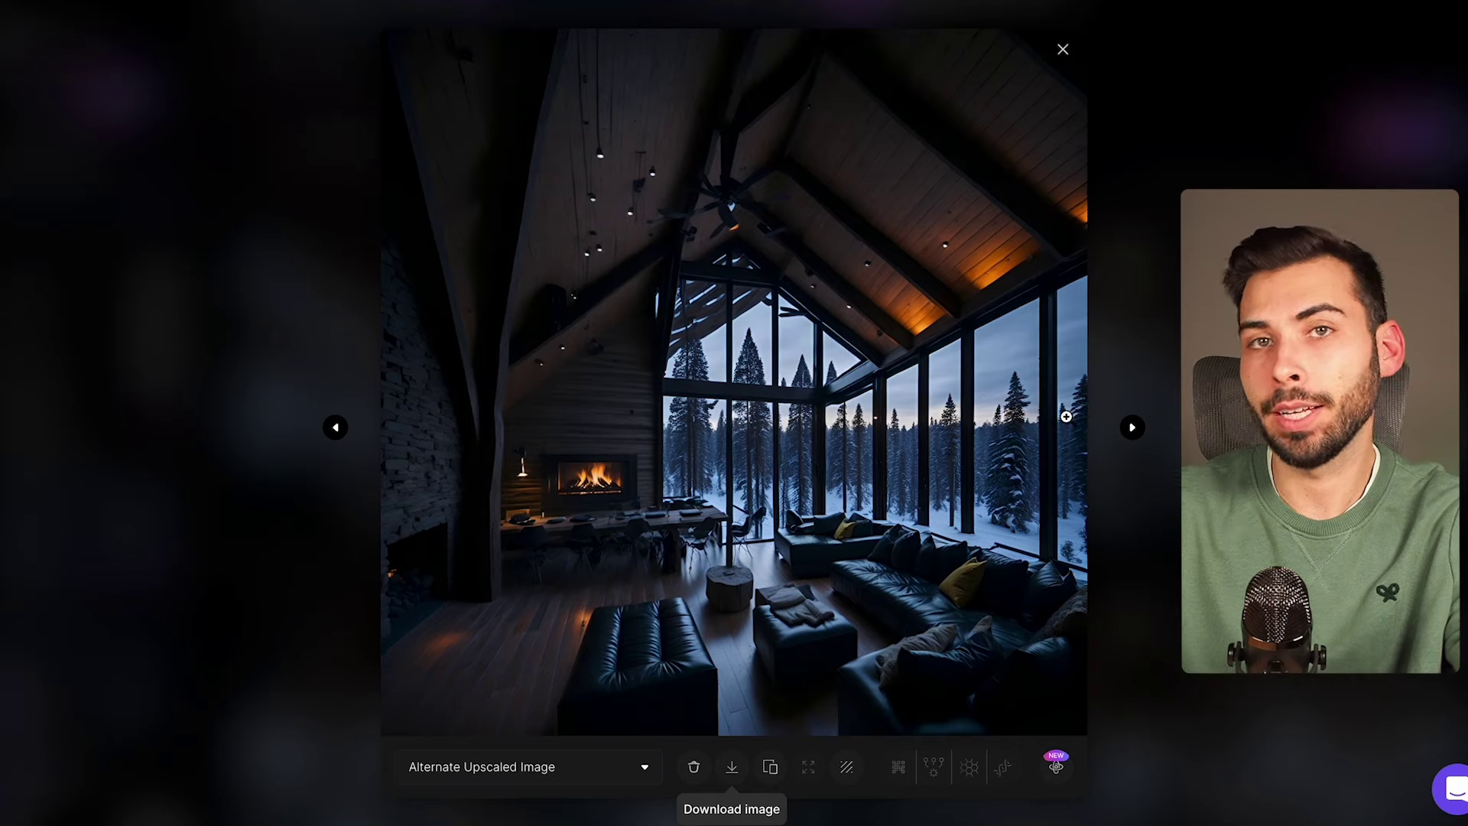
key(Escape)
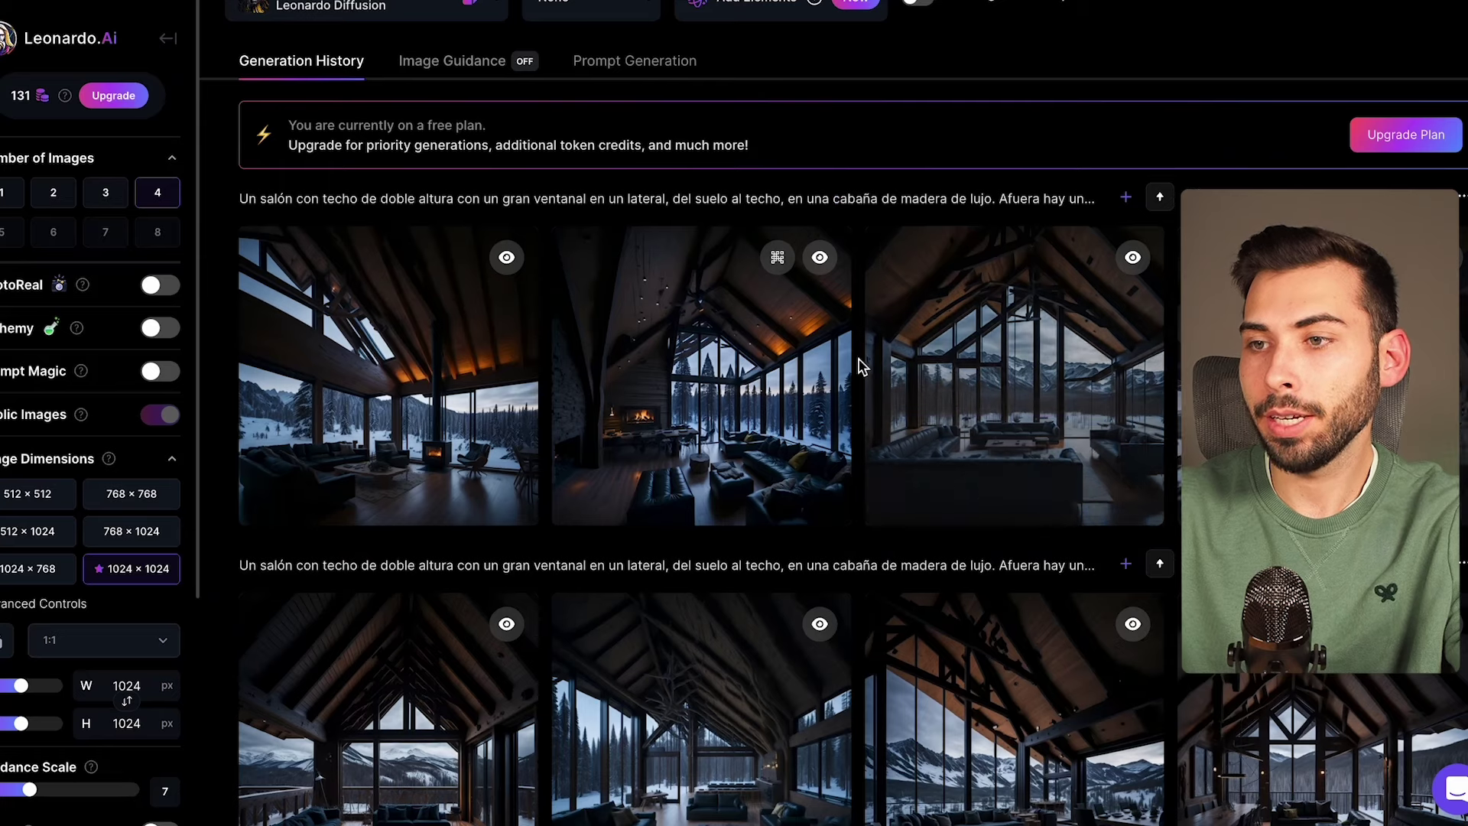
- Replace the prompt with "Una escena nocturna navideña de invierno en una región montañosa, con casas tradicionales con techo de paja cubiertas de nieve…" and generate images
scroll(413, 186, up, 3)
key(ctrl+a)
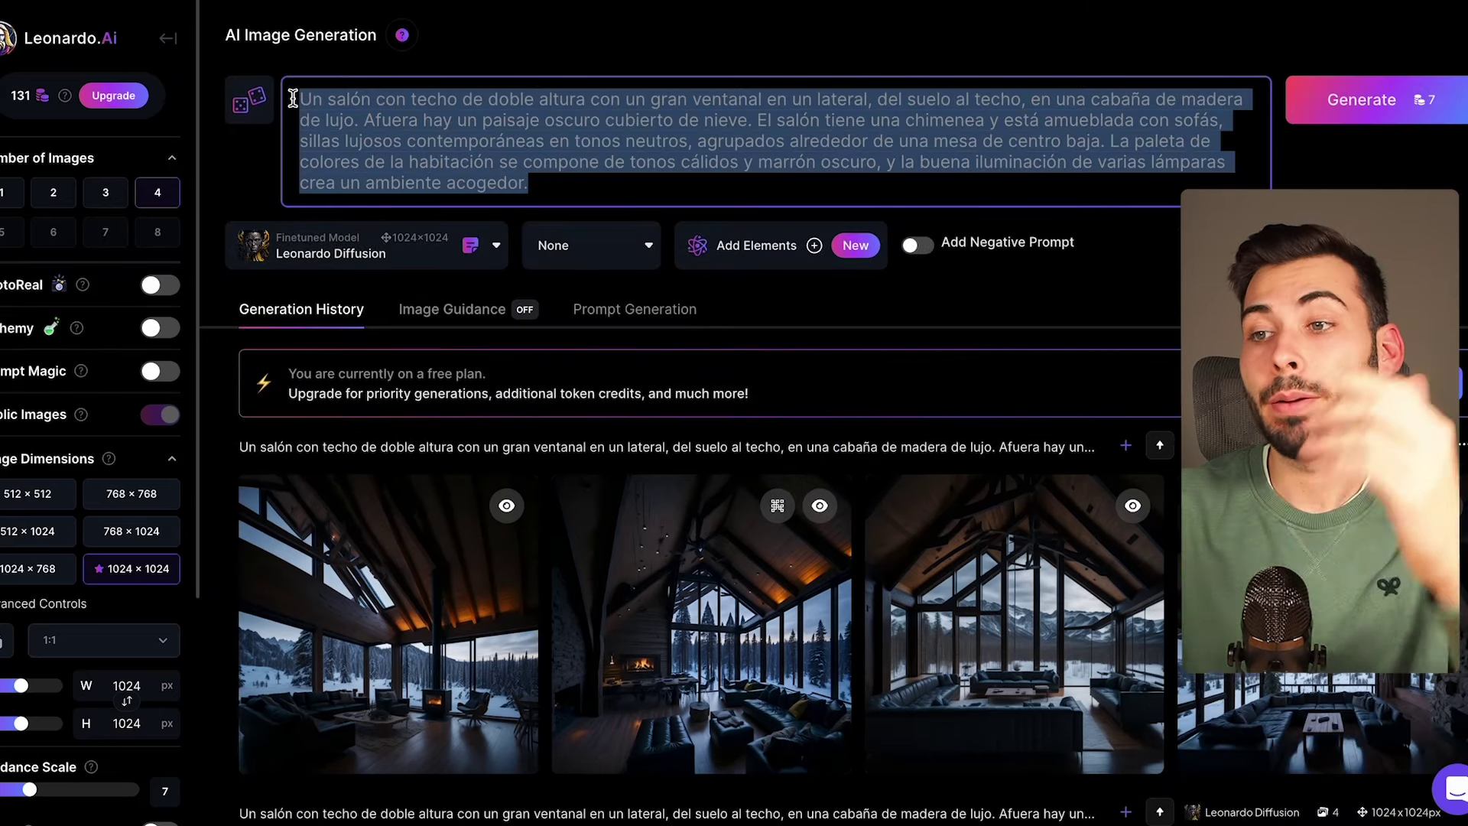
key(BackSpace)
text(Una escena nocturna navideña de invierno en una región montañosa, con casas tradicionales con techo de paja cubiertas de nieve. El cálido resplandor de las luces de las ventanas sugiere un ambiente acogedor en el interior, que contrasta con los fríos tonos azules del paisaje cubierto de nieve. La oscuridad del cielo nocturno y el entorno acentúa la iluminación de las casas. Hay un indicio de presencia humana en esta zona apartada, como lo demuestran las luces y los senderos muy transitados en la nieve.)
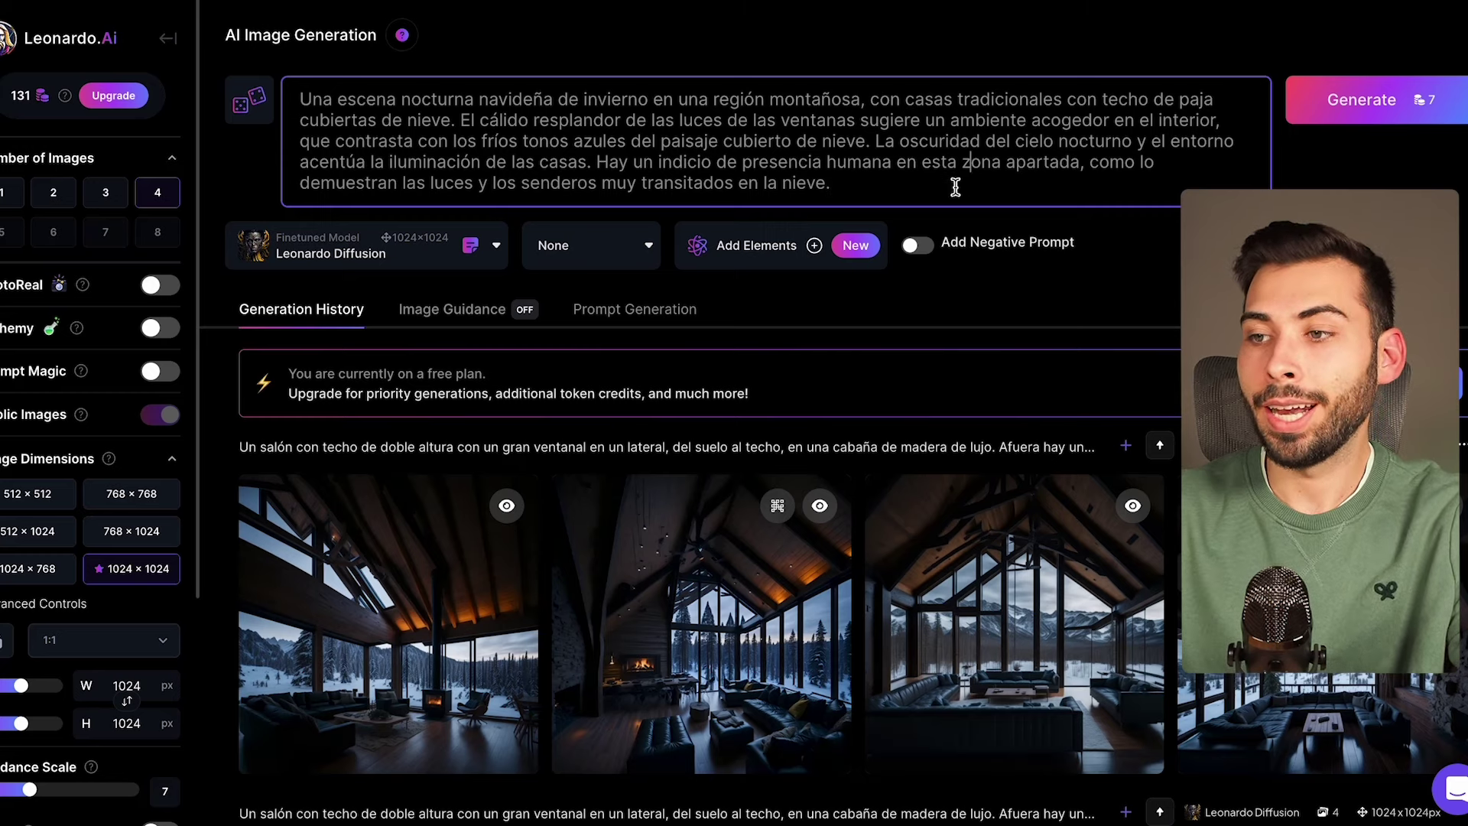
drag(955, 186, 838, 116)
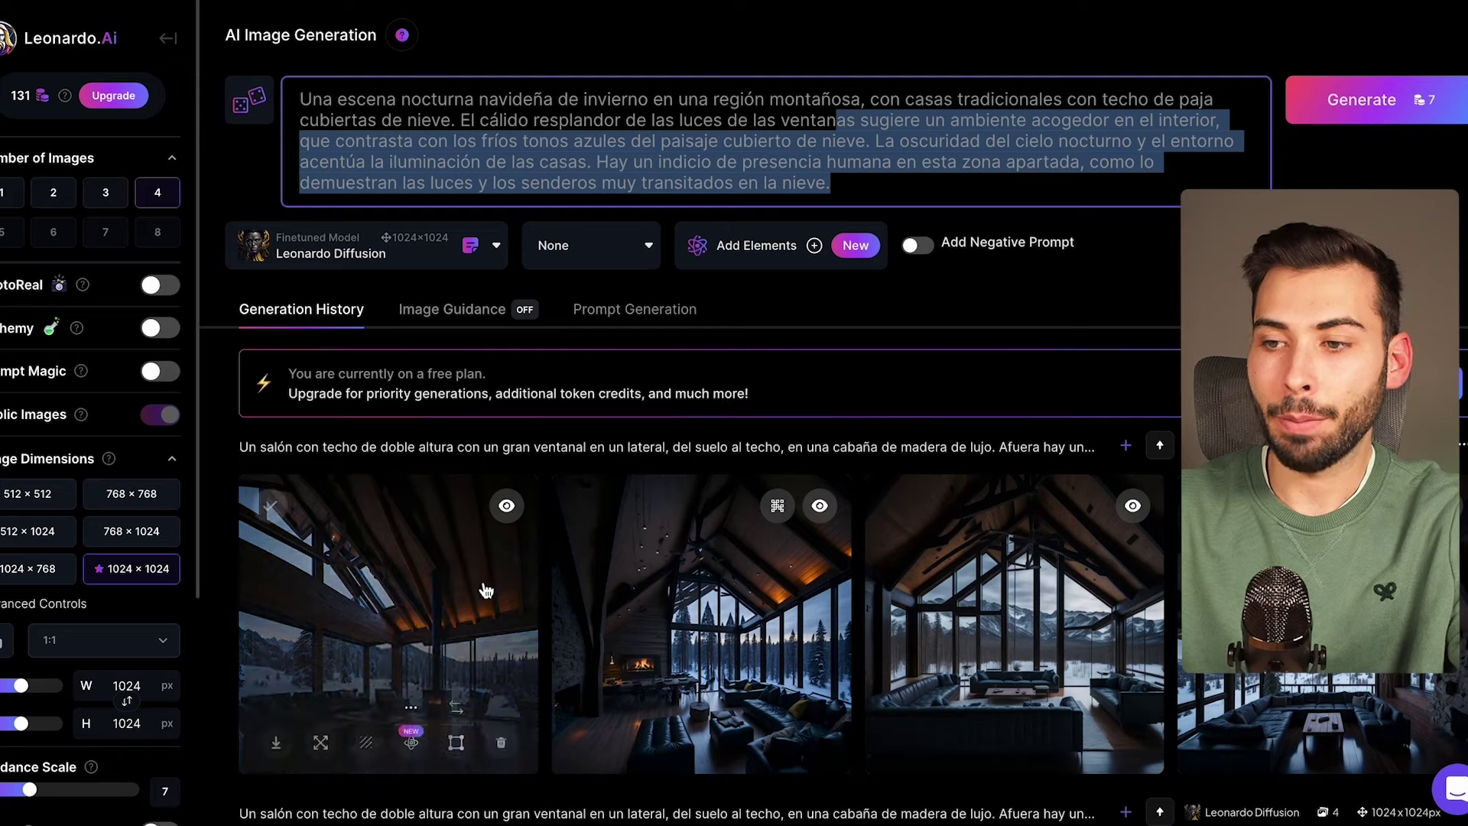
click(1403, 110)
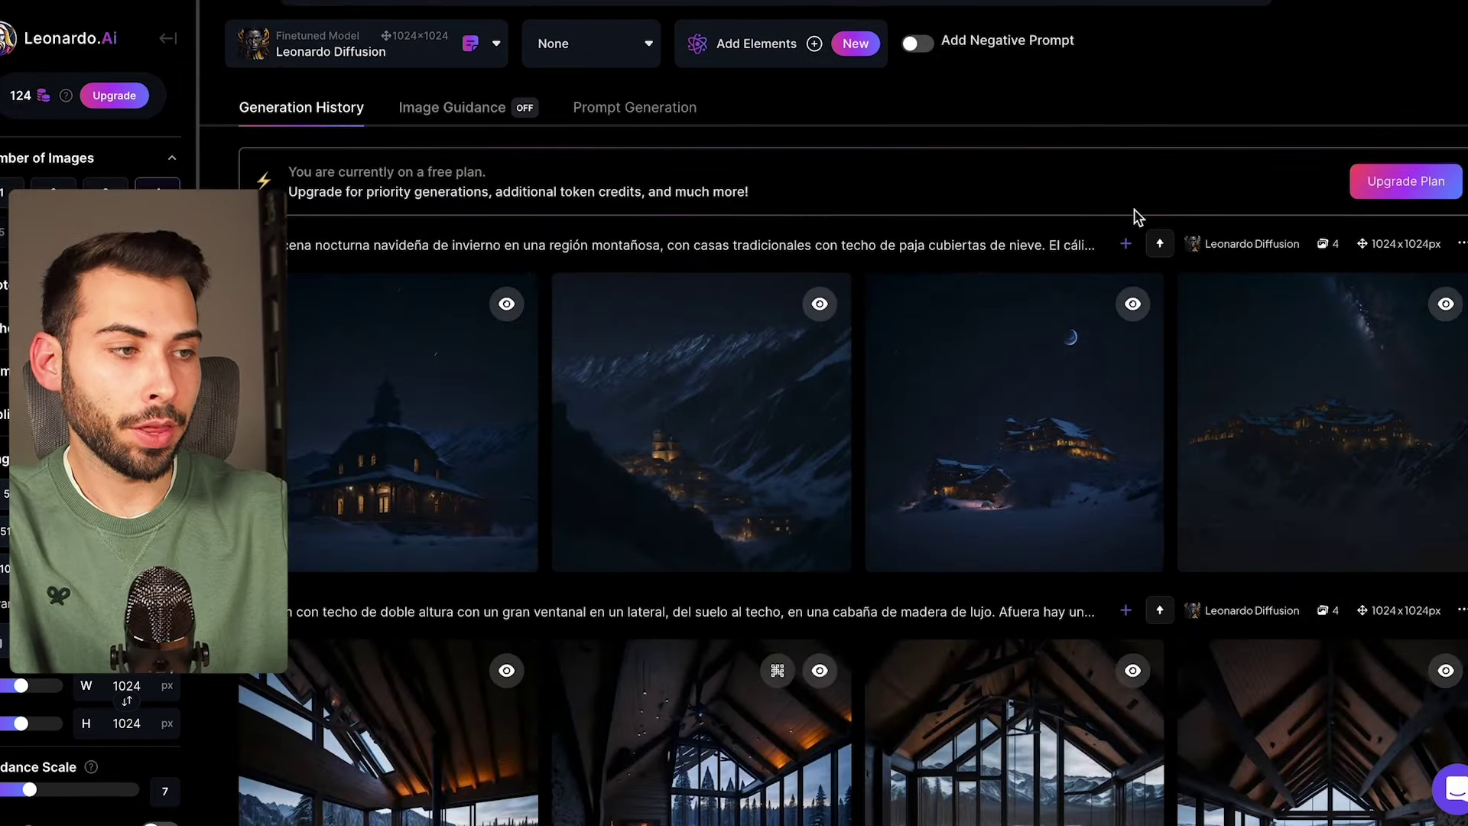
- Open the generated mountain village image with the Milky Way and upscale it
click(1285, 400)
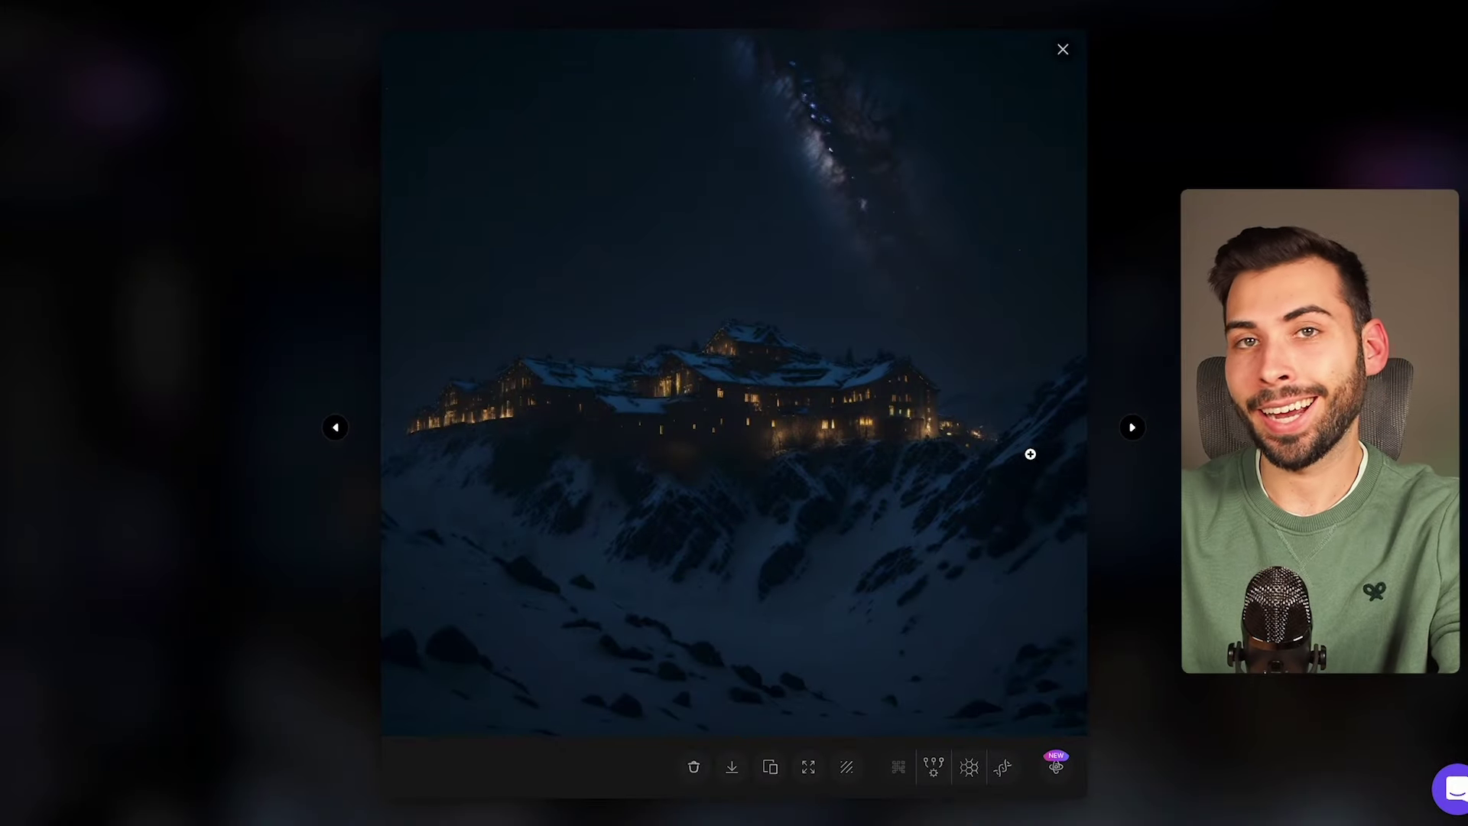
click(936, 781)
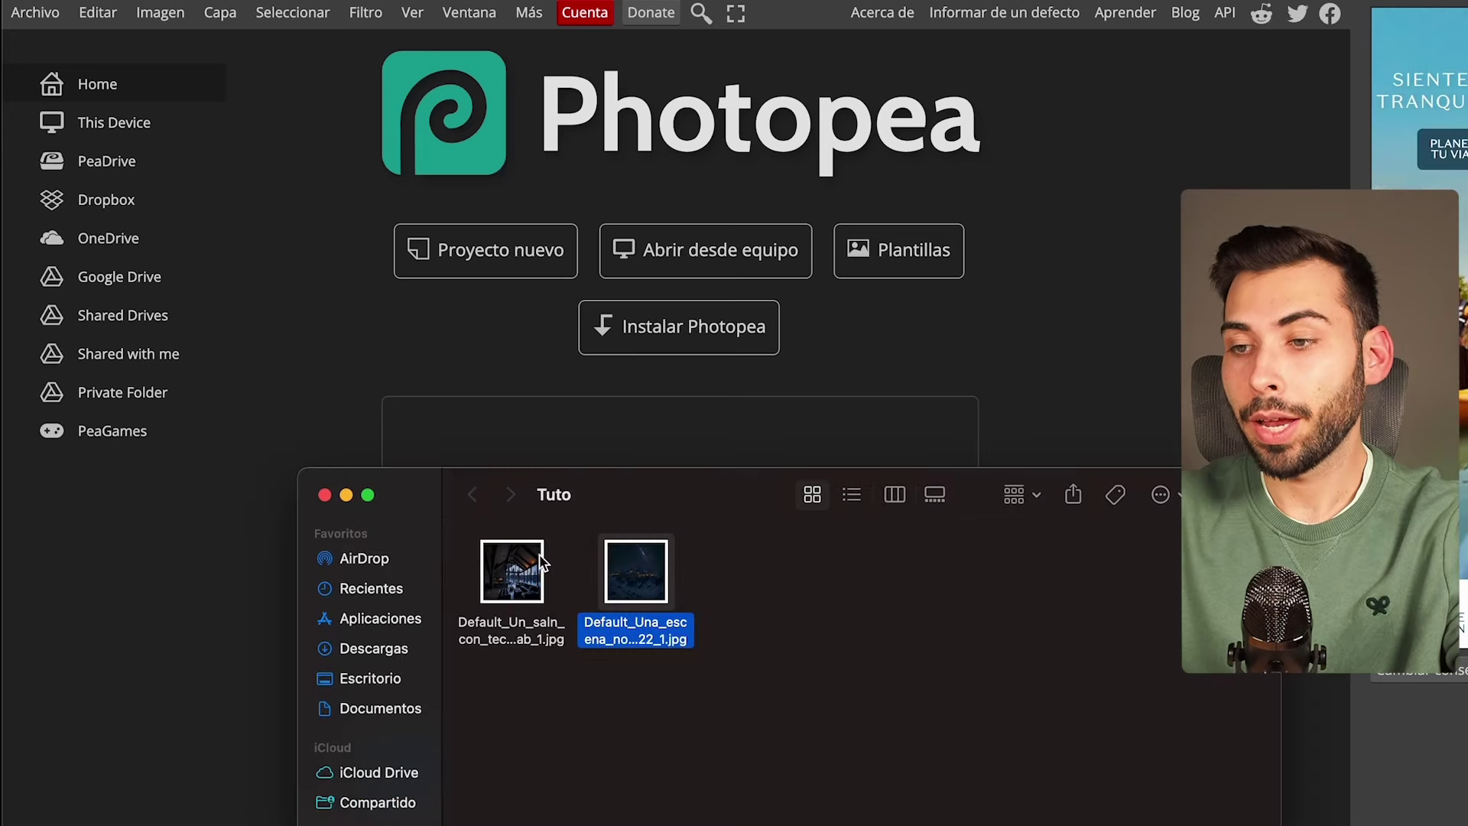
- Switch to Photopea and open the cabin living-room JPG from the Tuto folder
key(space)
key(space)
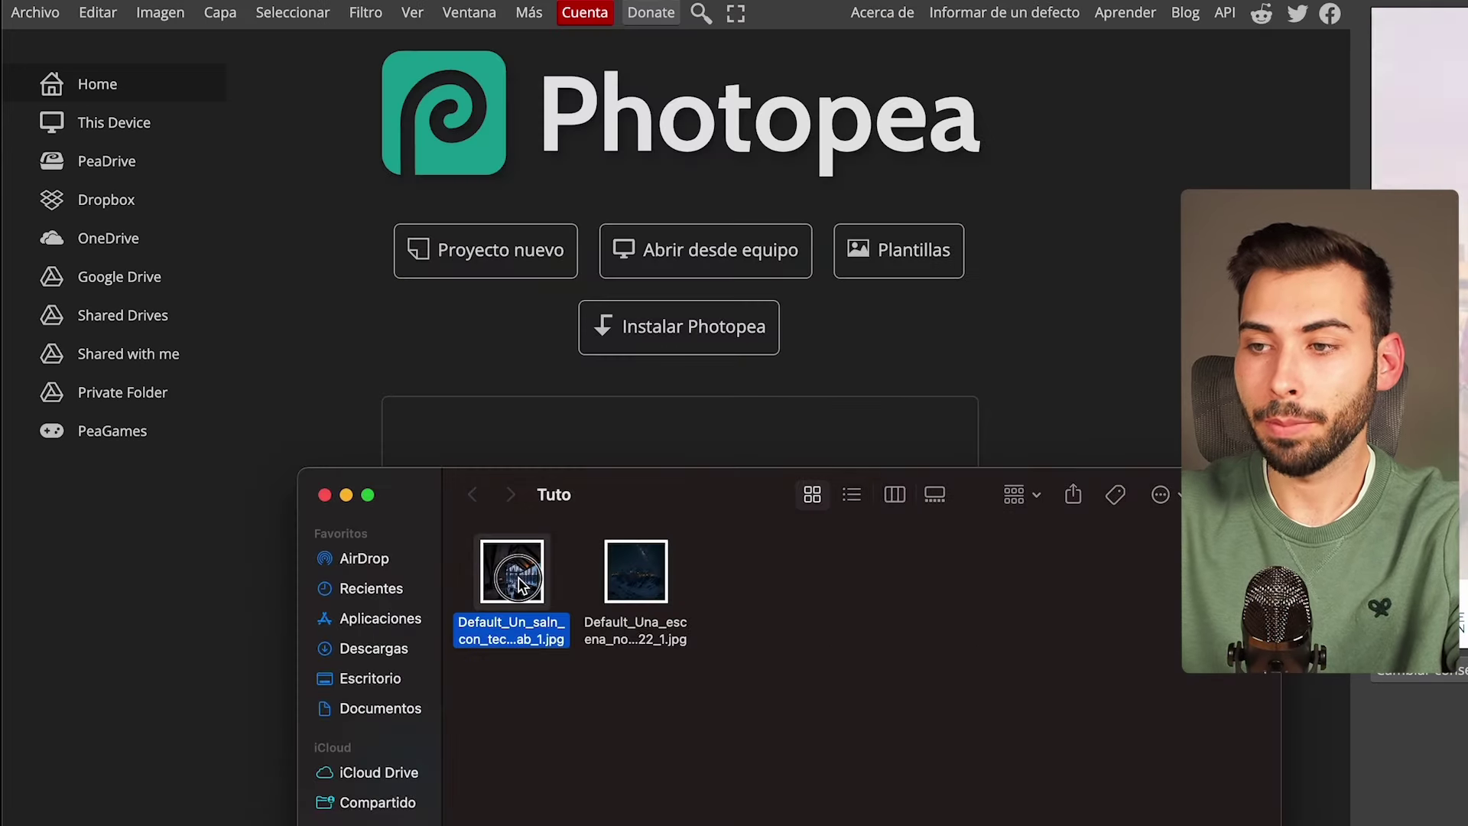
drag(517, 580, 717, 373)
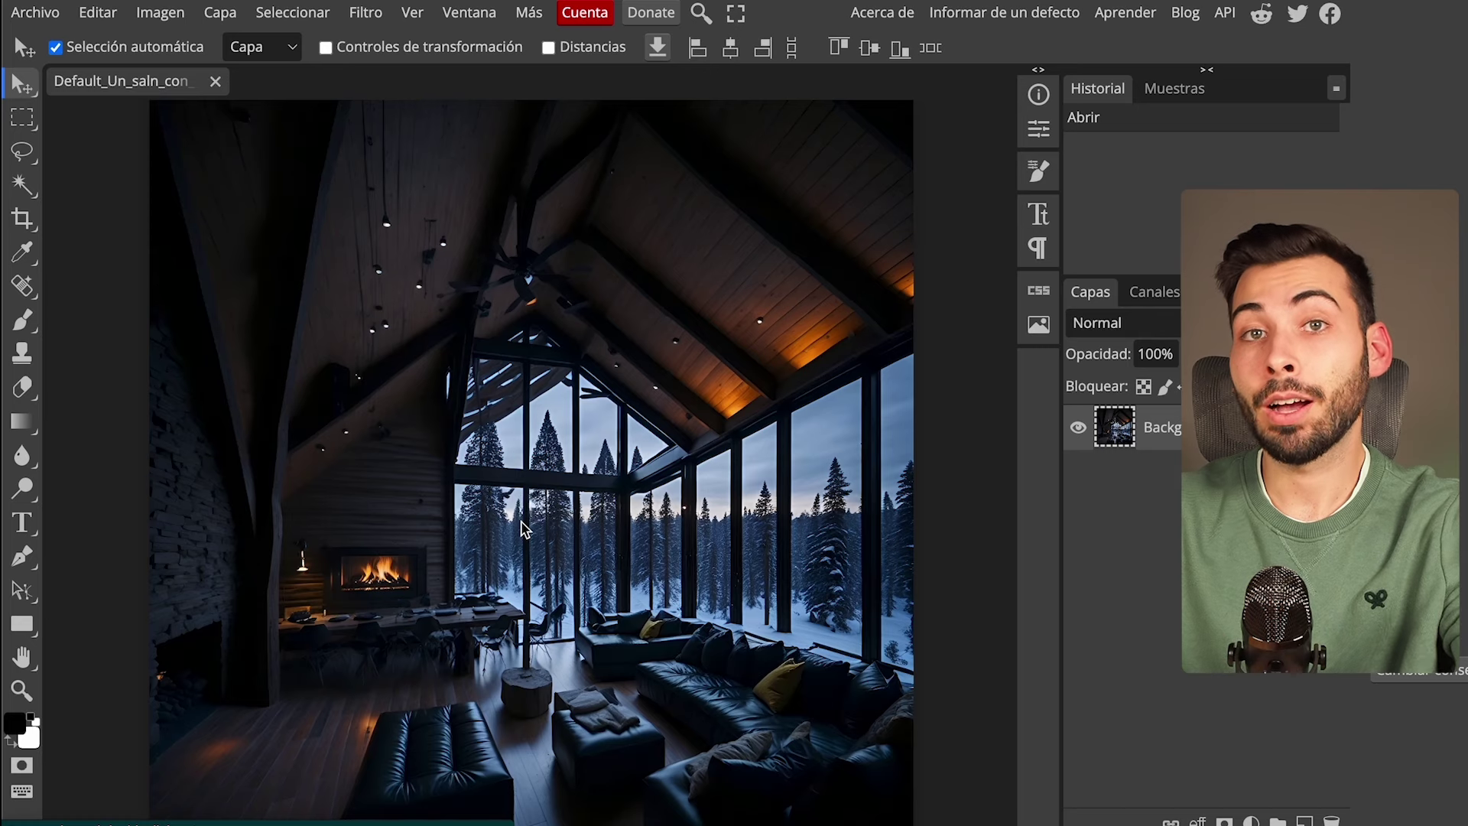
- Outline the central upper window pane with the polygonal lasso and clear it to transparency
scroll(522, 527, up, 5)
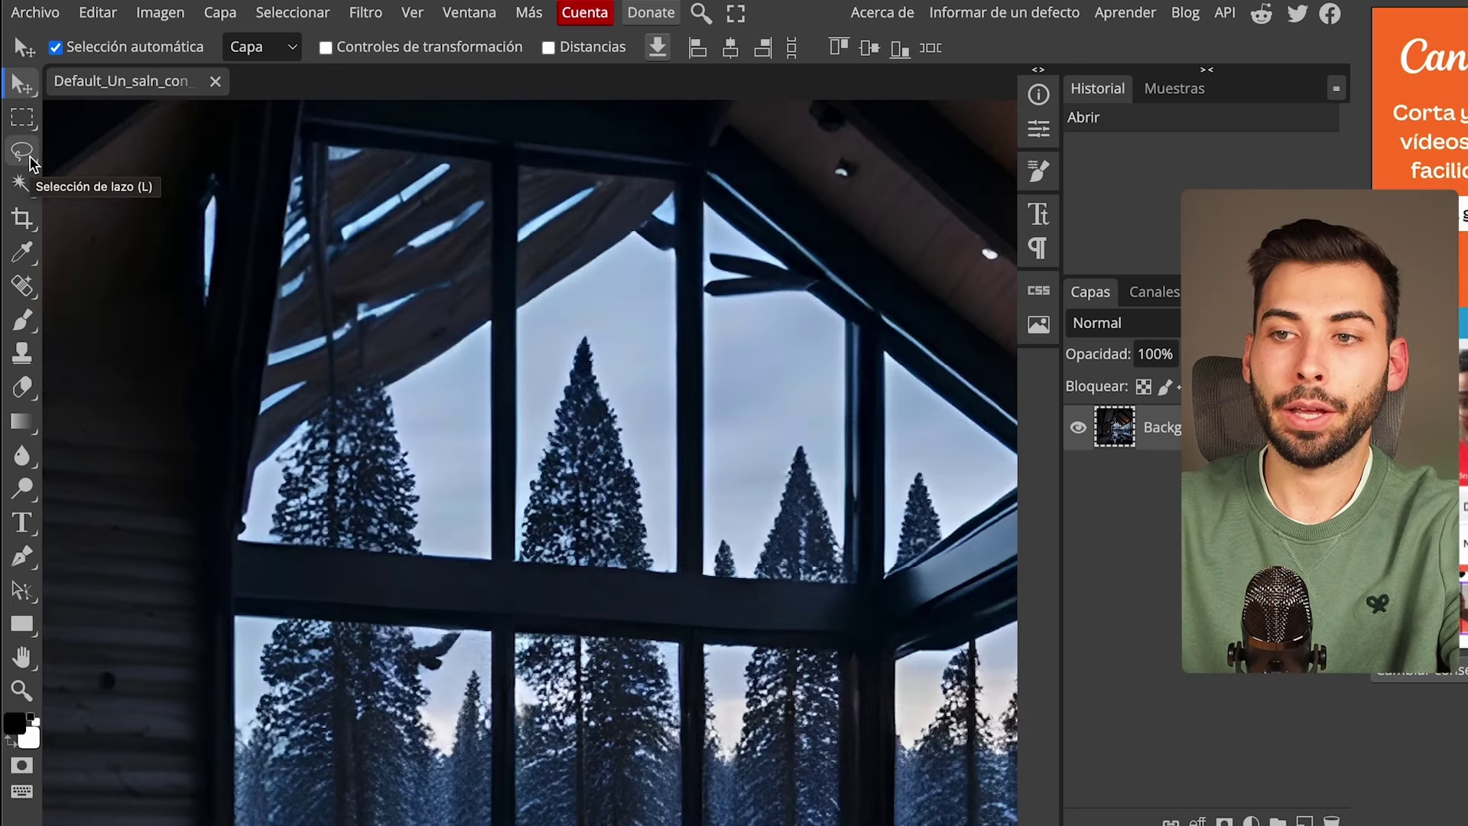
right_click(29, 157)
click(29, 157)
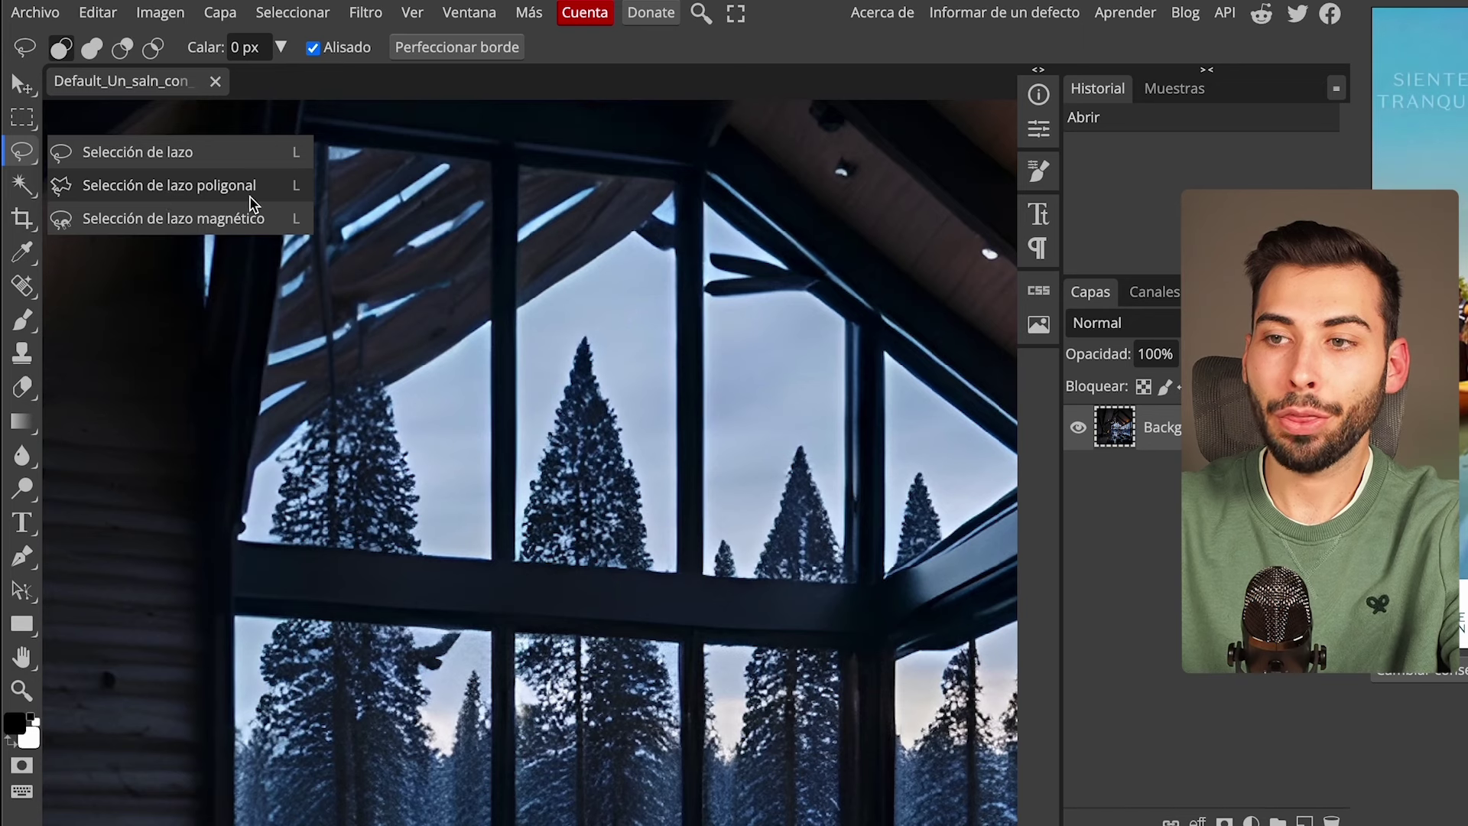
click(205, 185)
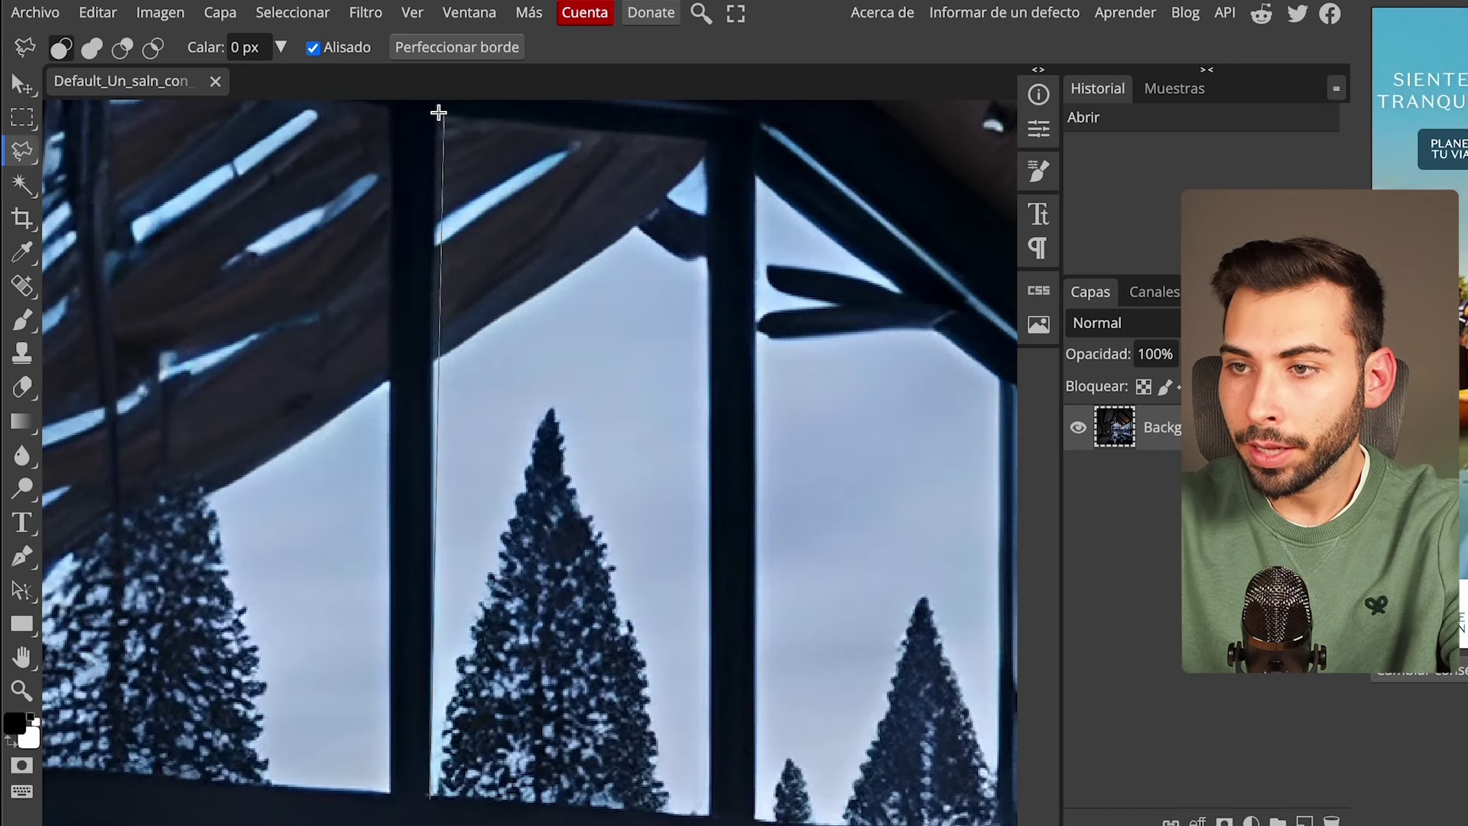
click(435, 114)
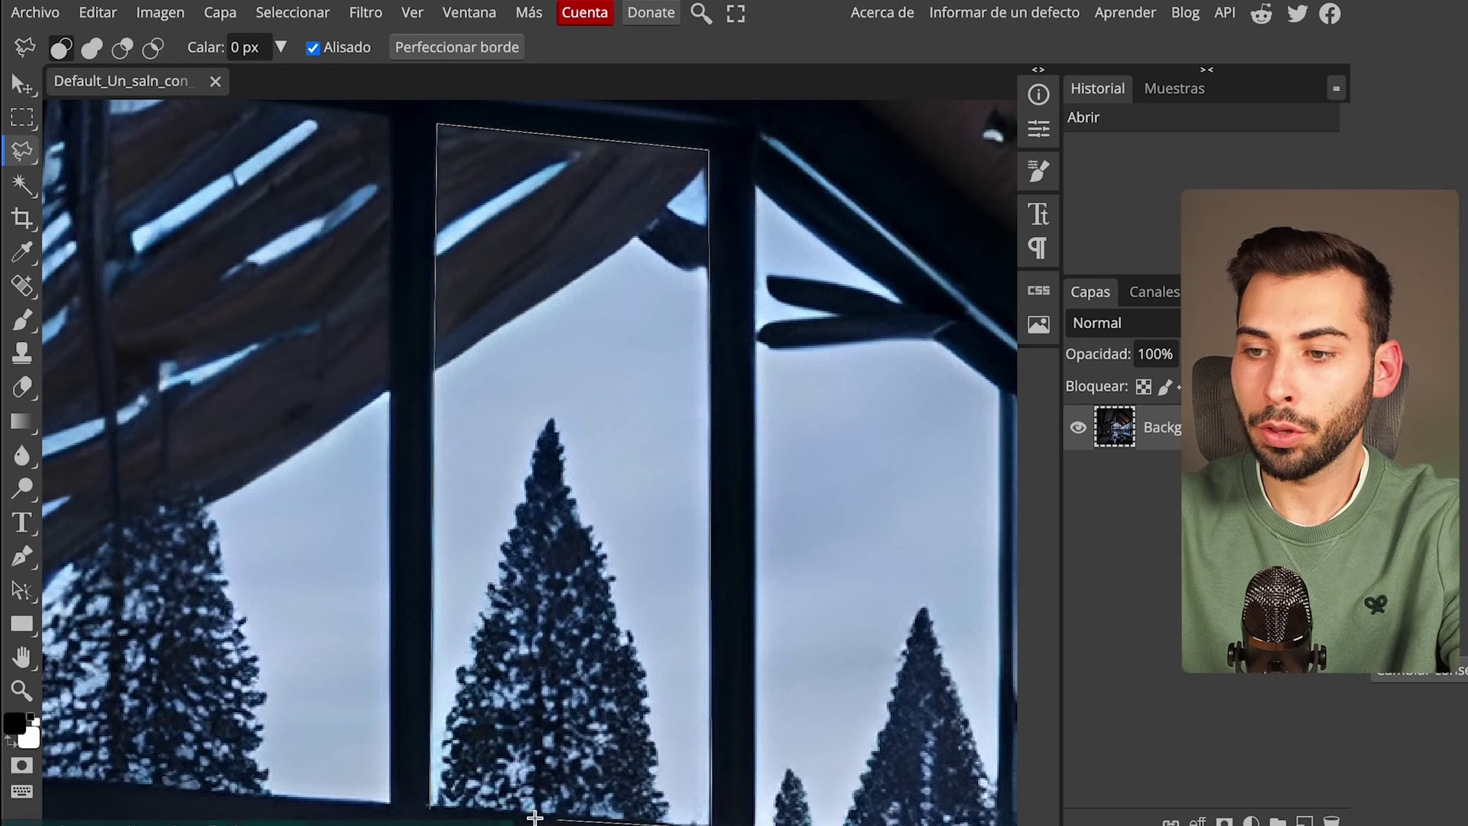
double_click(428, 808)
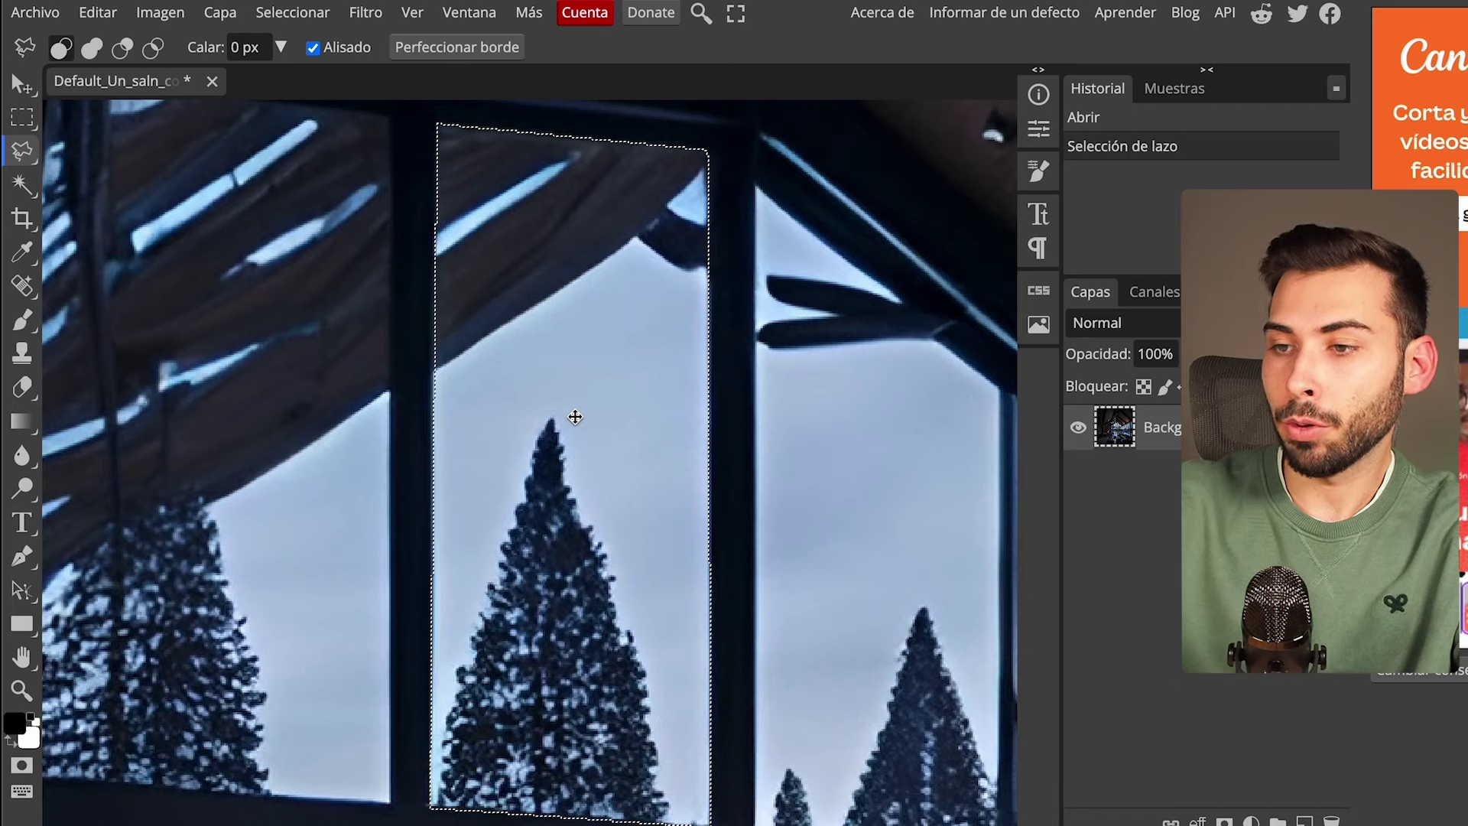
key(Delete)
scroll(531, 405, down, 6)
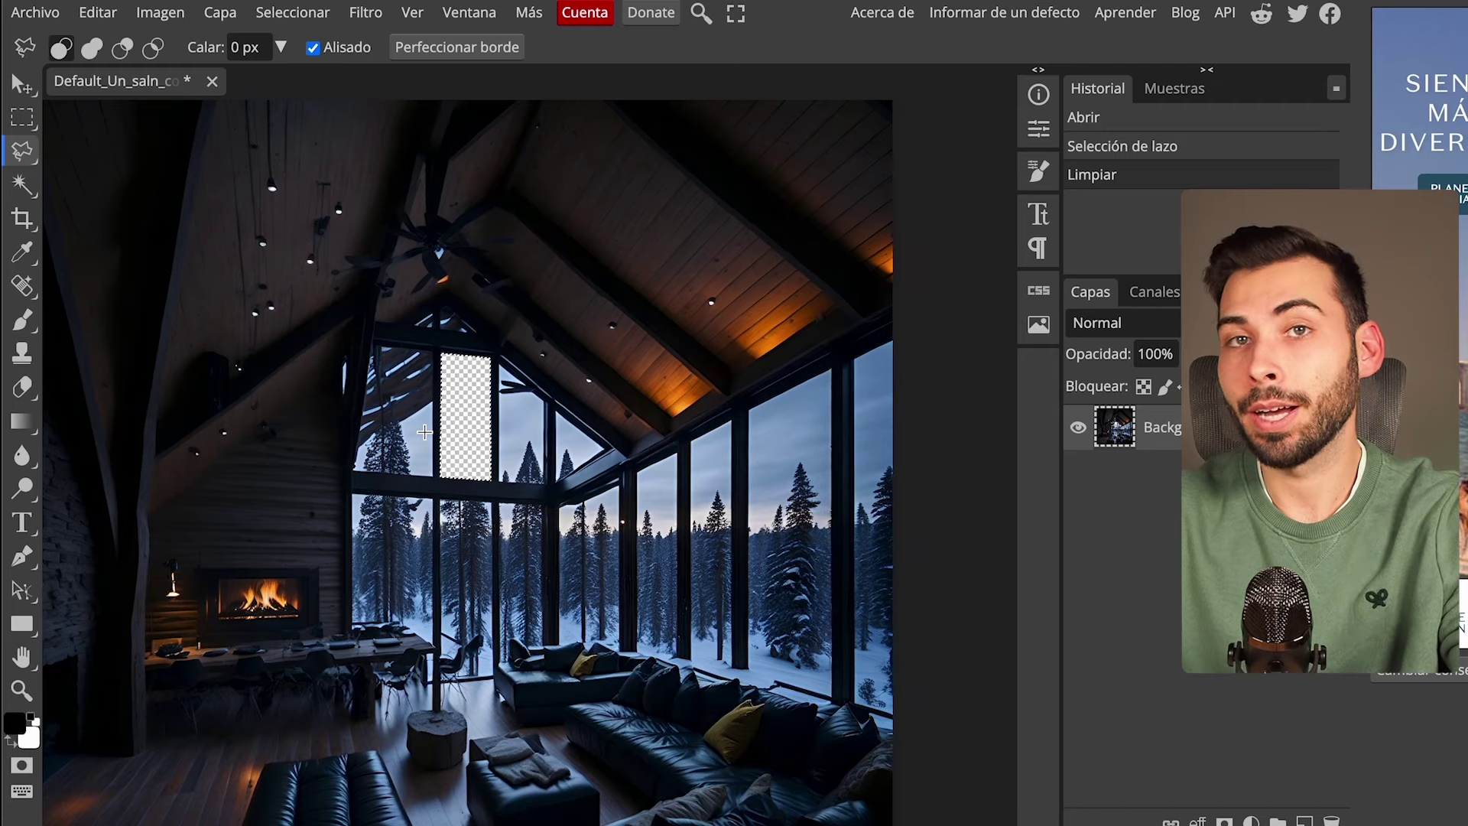
- Try to clear the trees in the lower window pane behind the sofa with the Magic Wand, raising its tolerance to 32
scroll(424, 432, up, 1)
scroll(657, 635, up, 5)
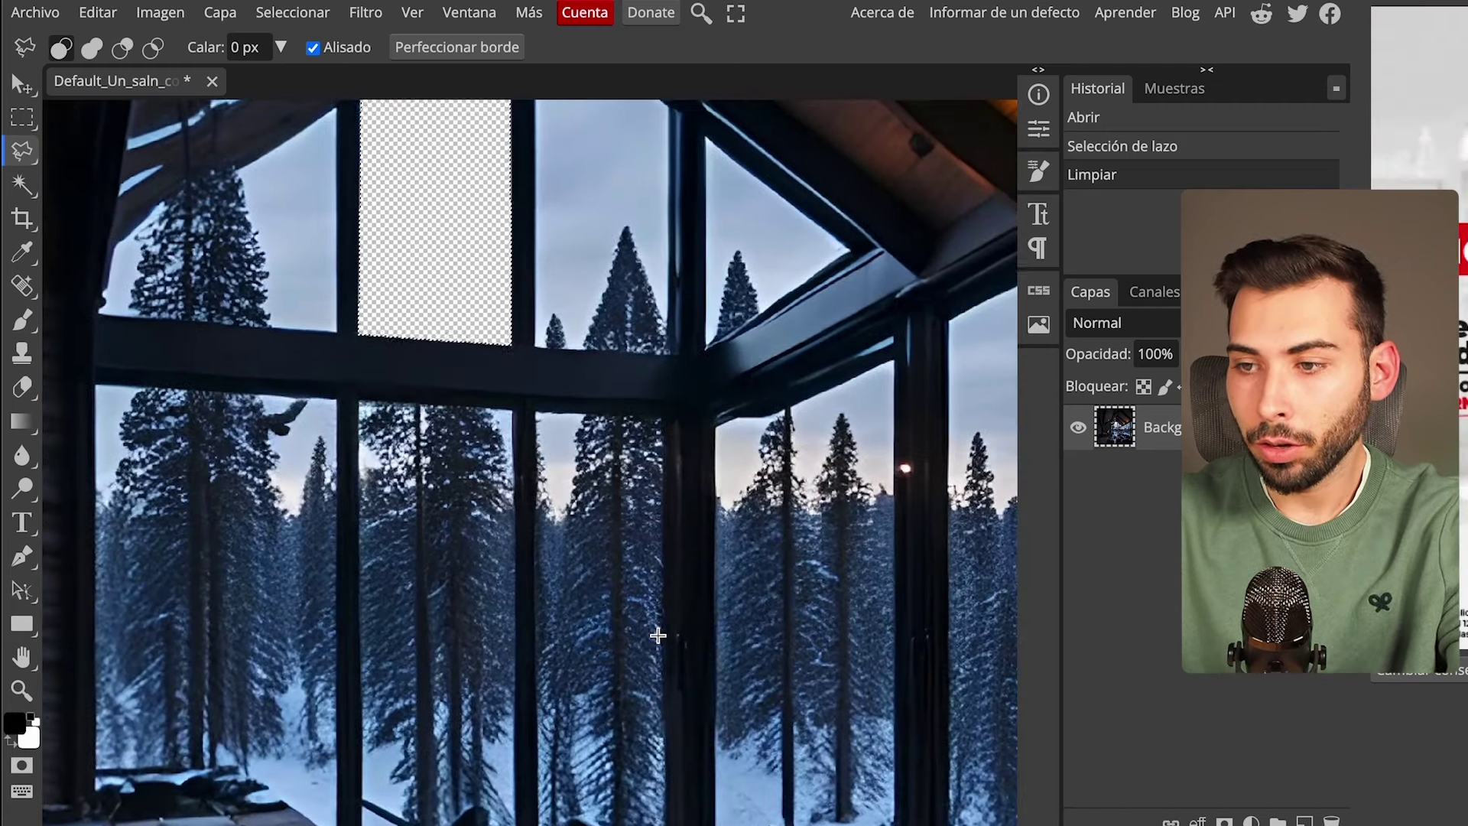
scroll(657, 636, down, 4)
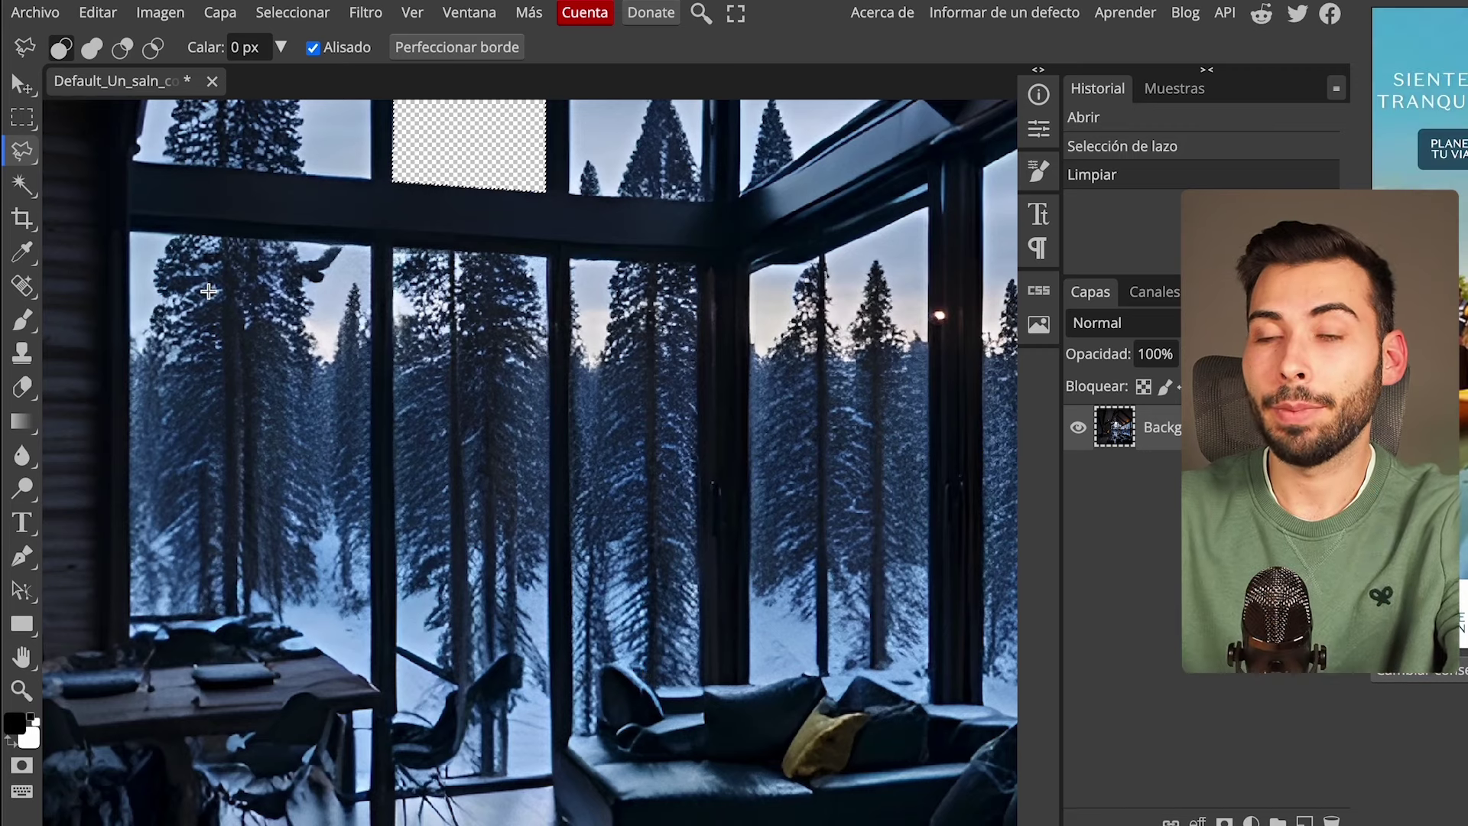
click(23, 185)
scroll(595, 641, up, 3)
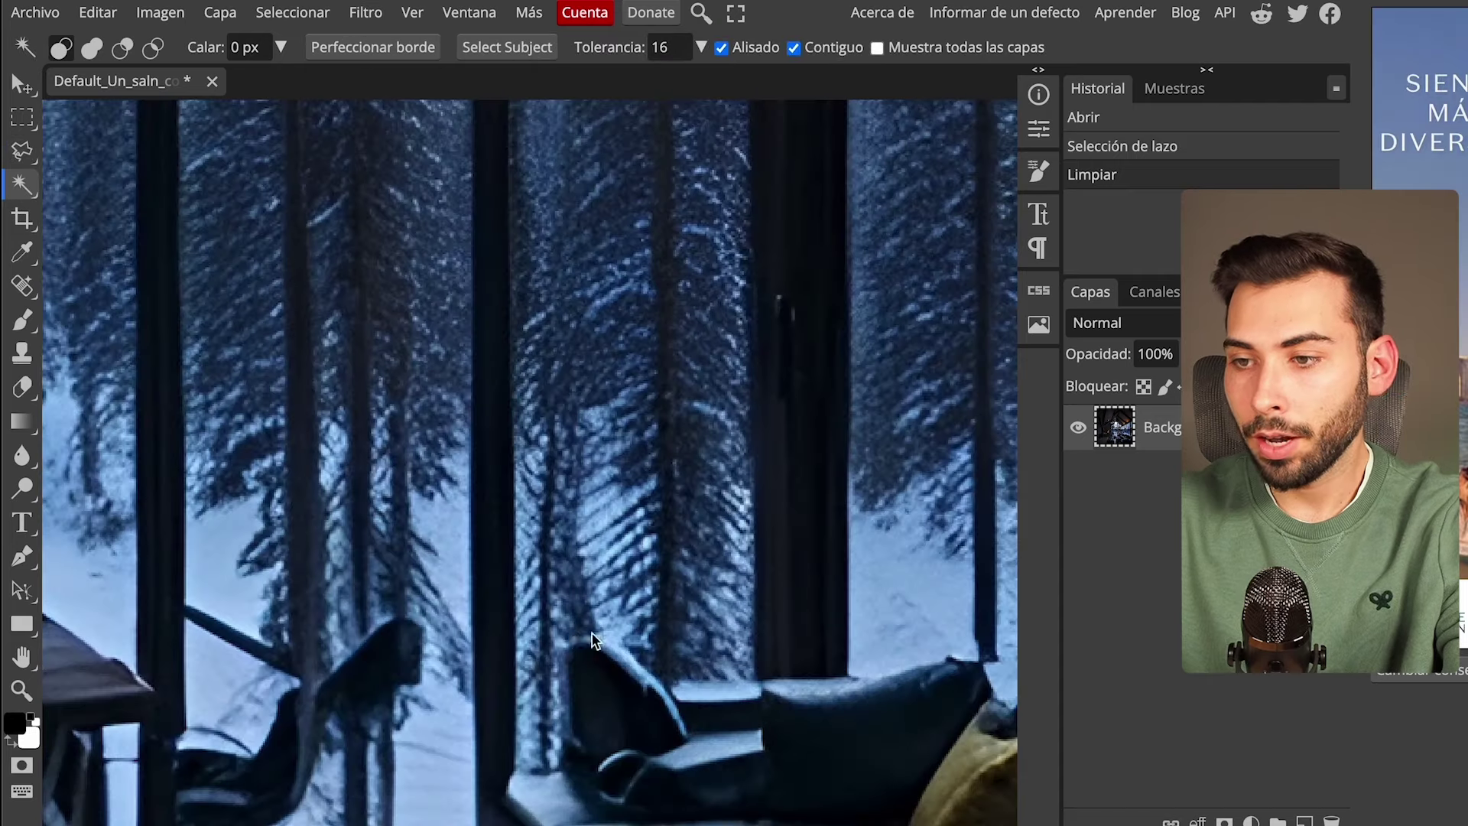
mouse_move(549, 619)
mouse_down()
mouse_move(590, 597)
mouse_move(570, 601)
mouse_up()
scroll(570, 602, down, 3)
key(Delete)
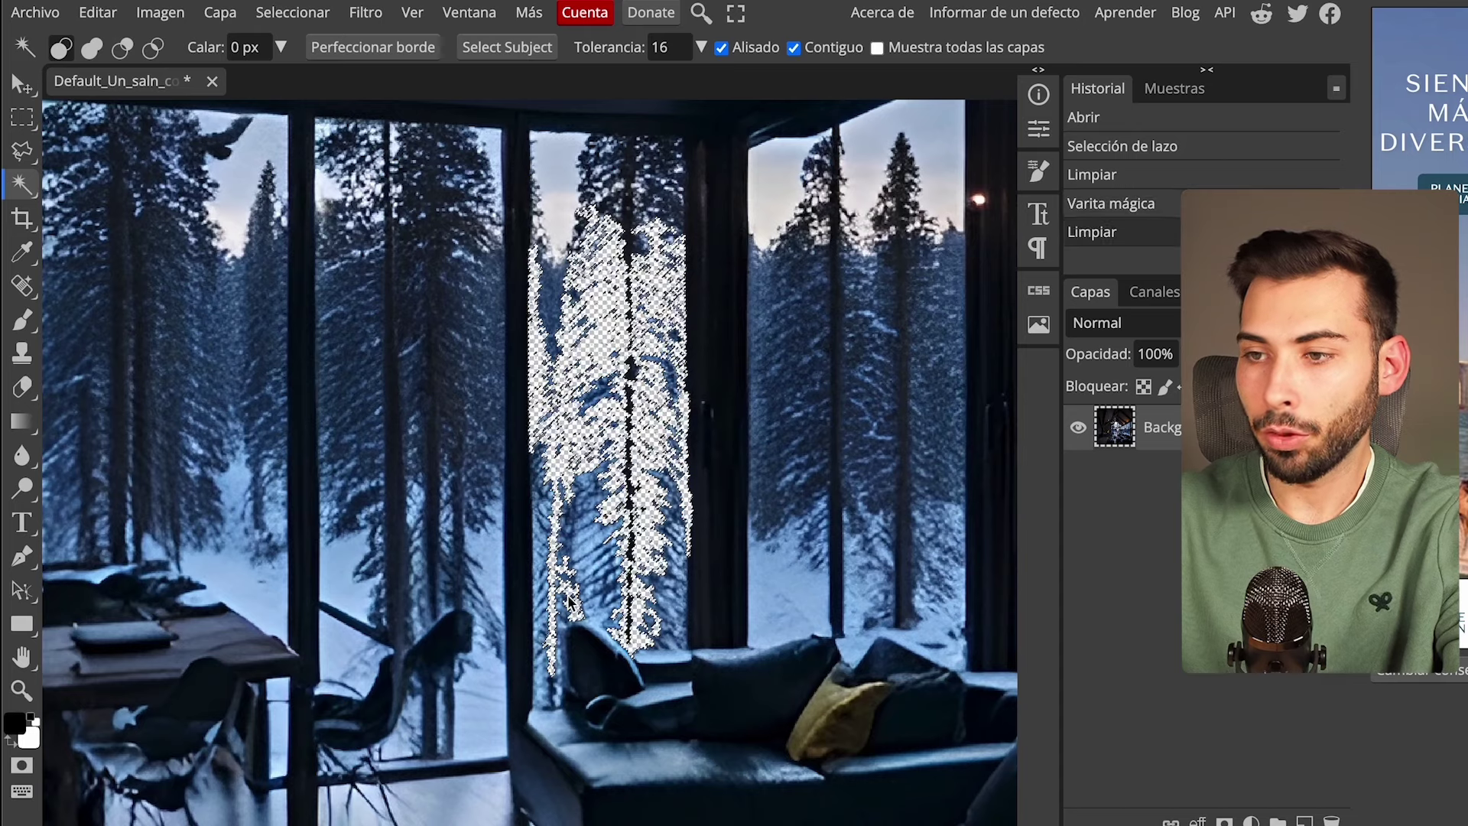
scroll(602, 544, up, 2)
drag(464, 182, 466, 184)
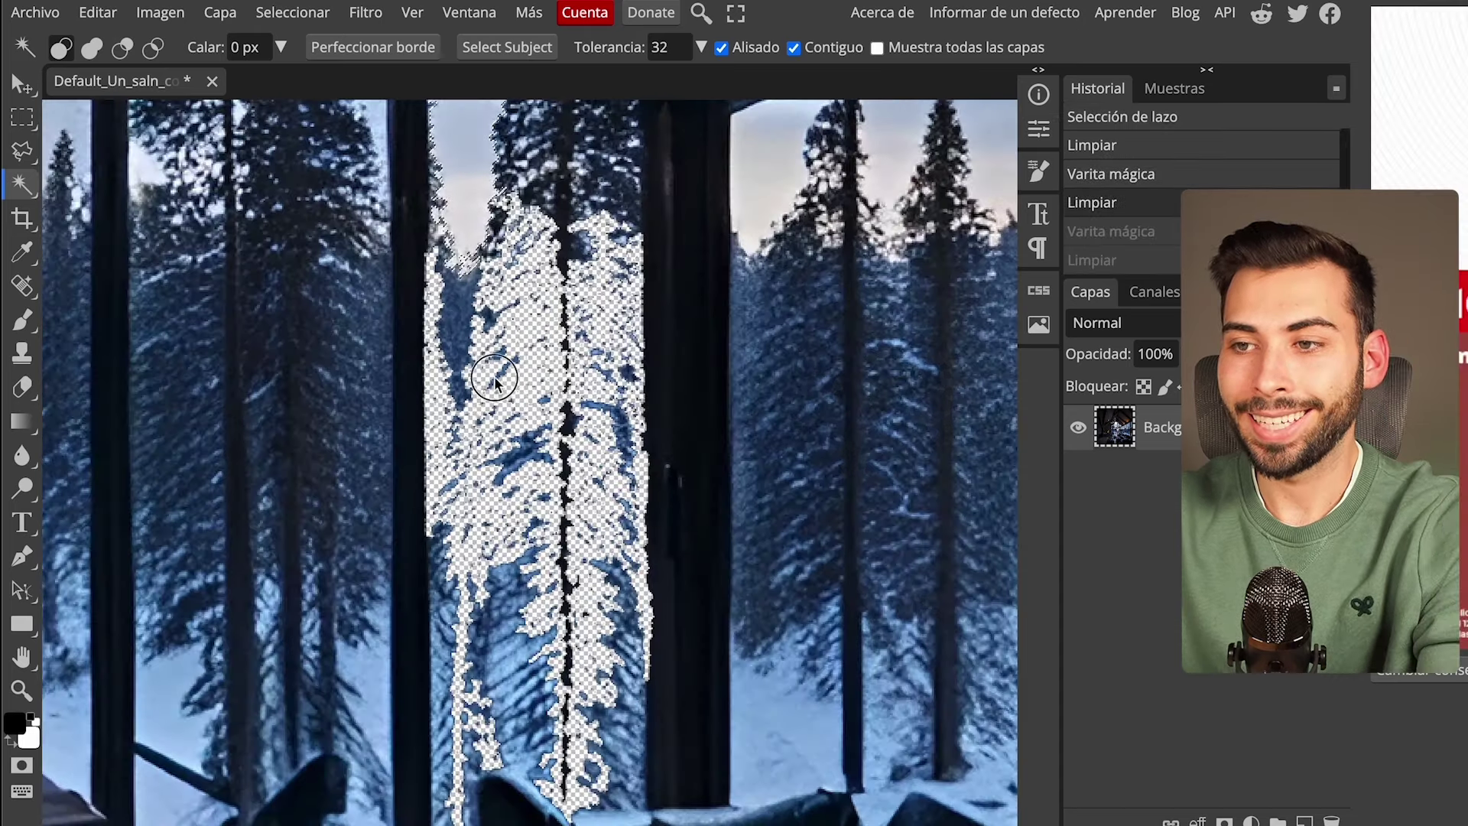
- Clear all the remaining window panes to transparency using polygonal lasso selections
scroll(485, 416, down, 3)
key(Delete)
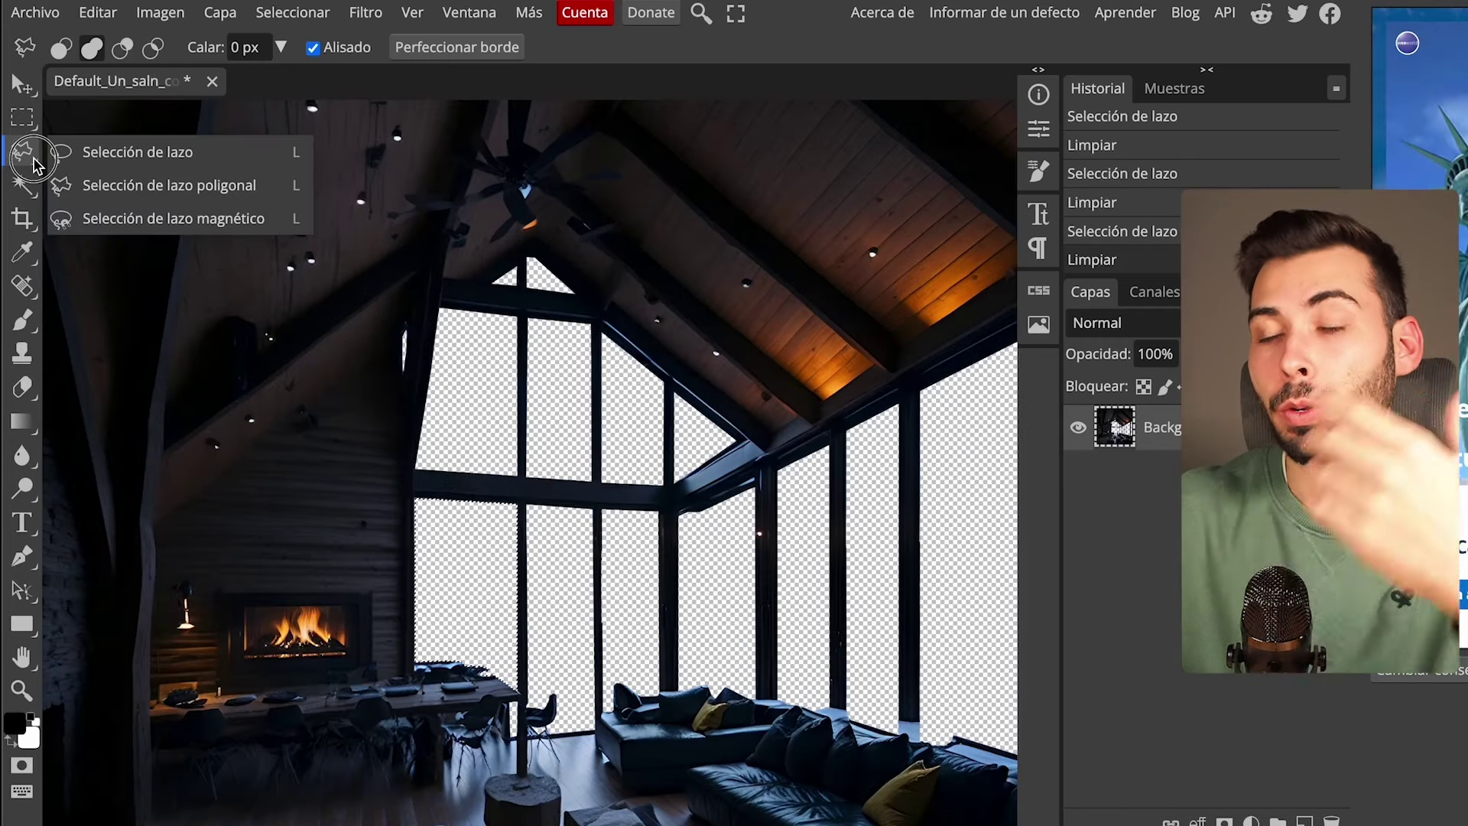
click(278, 190)
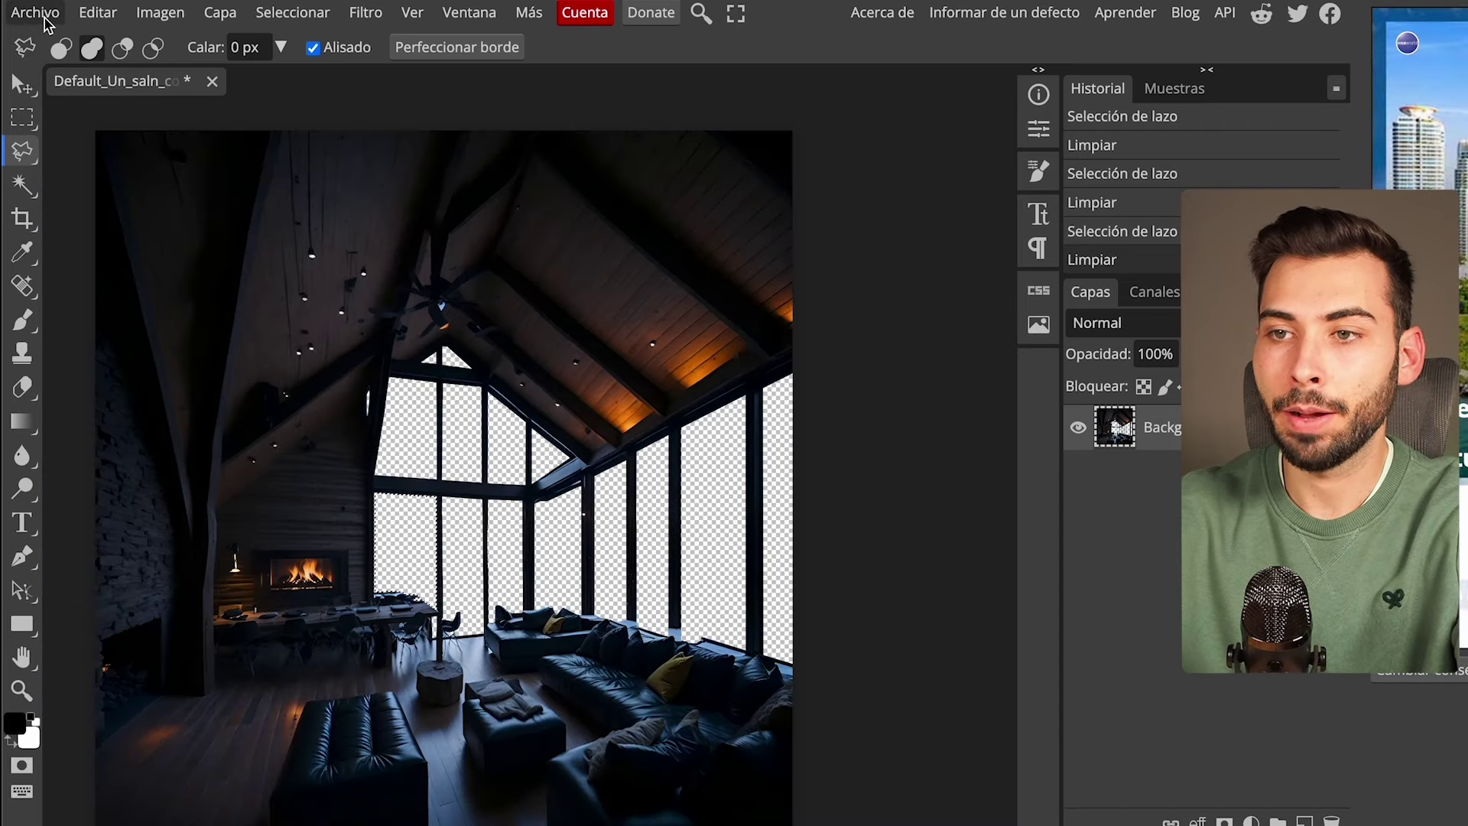
- Export the cabin image with transparent windows as a PNG at 100% quality
click(44, 19)
mouse_move(134, 336)
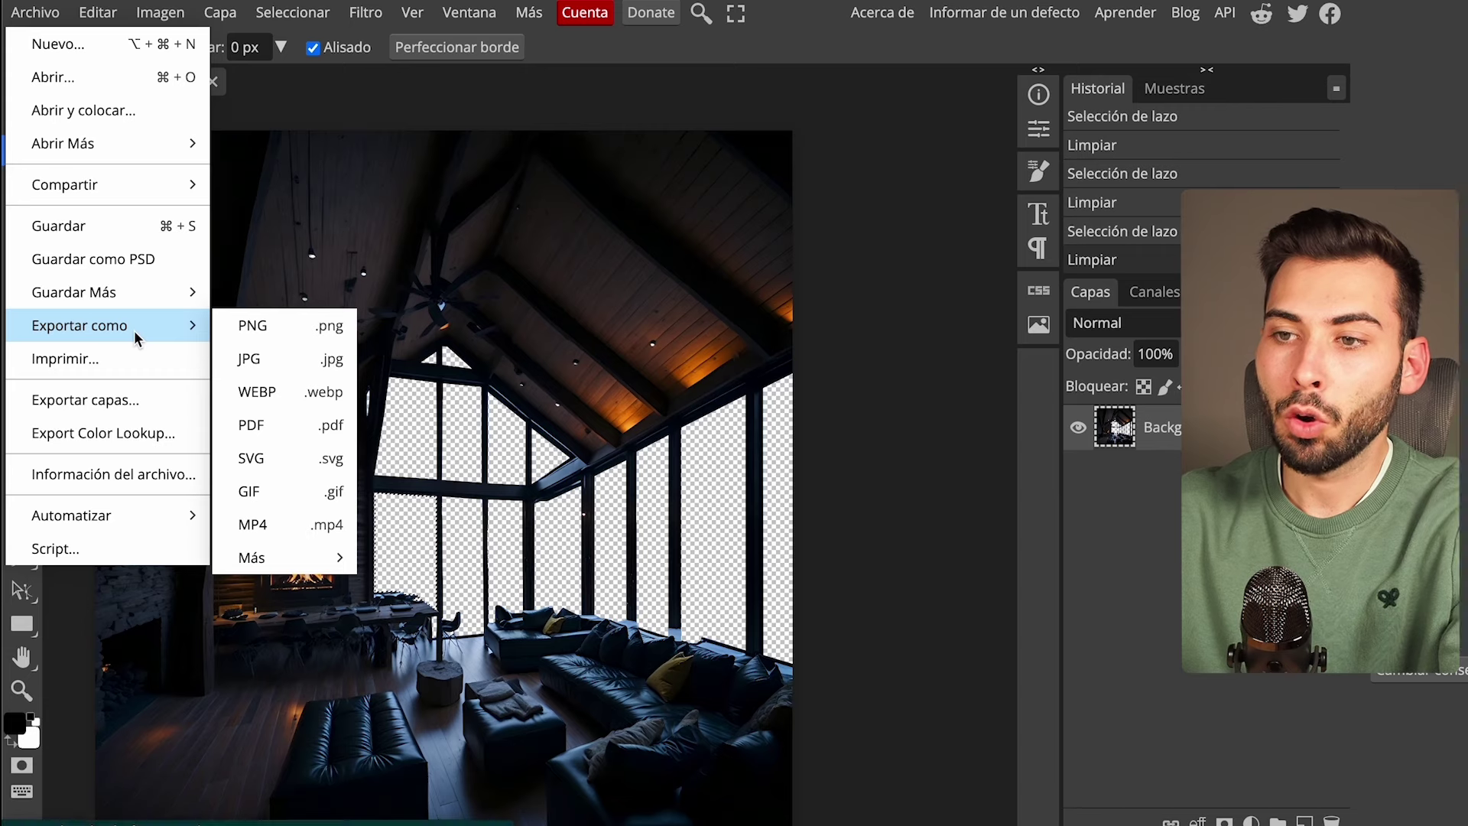
click(297, 328)
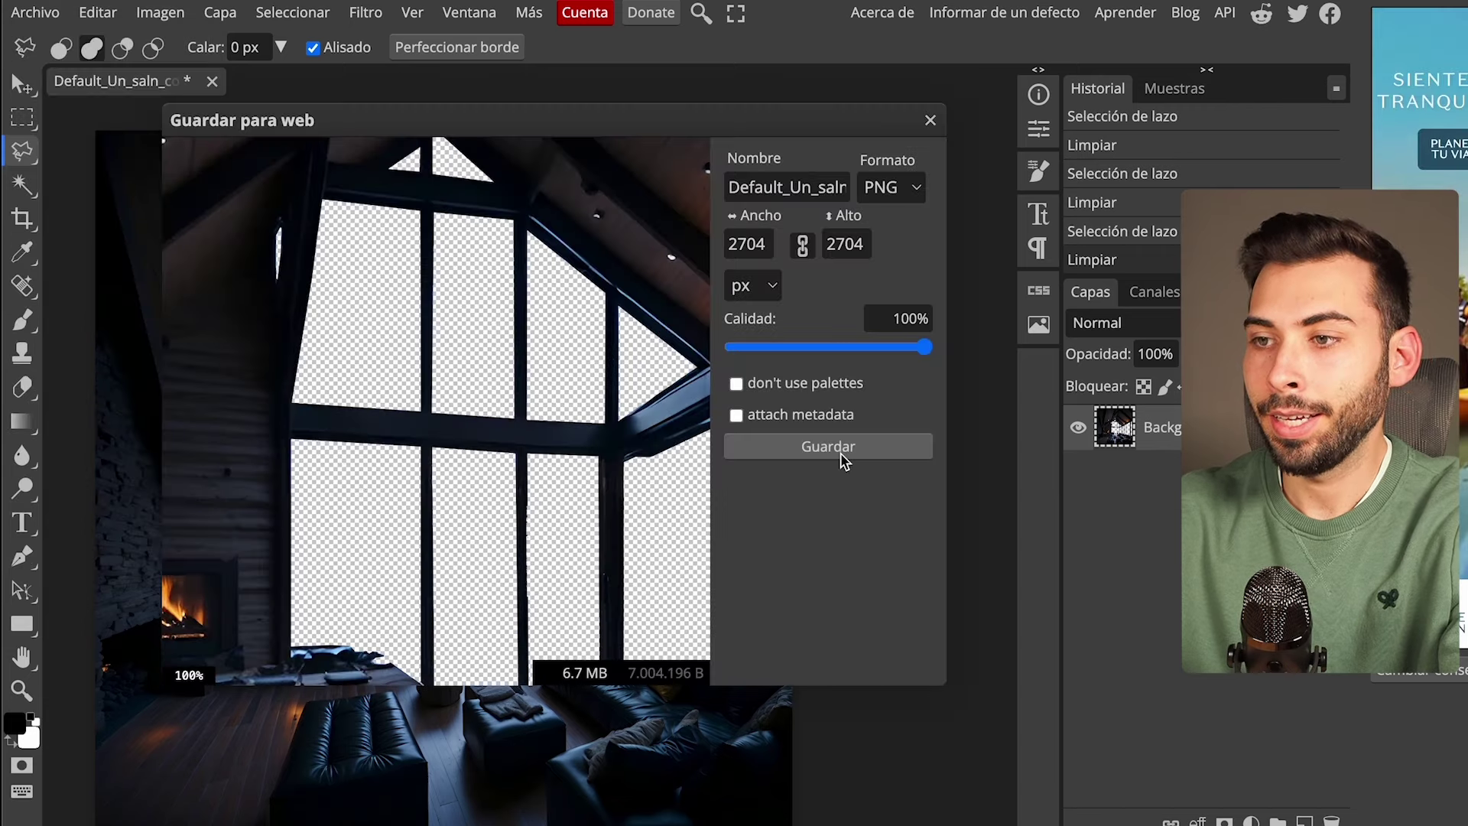
click(844, 457)
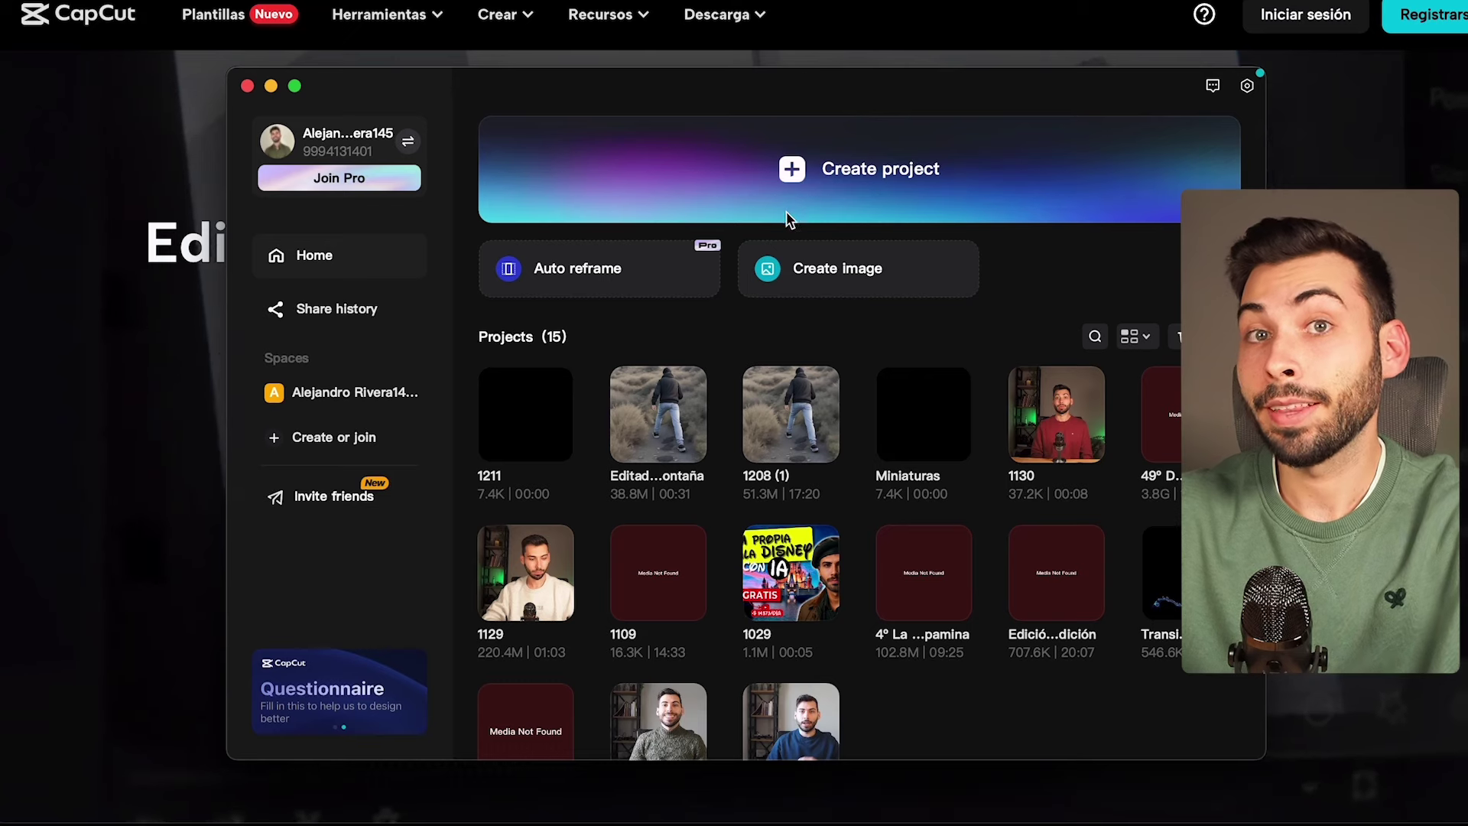
- Switch to CapCut, create a new project and import the night village JPG and the cabin PNG with transparent windows
click(906, 172)
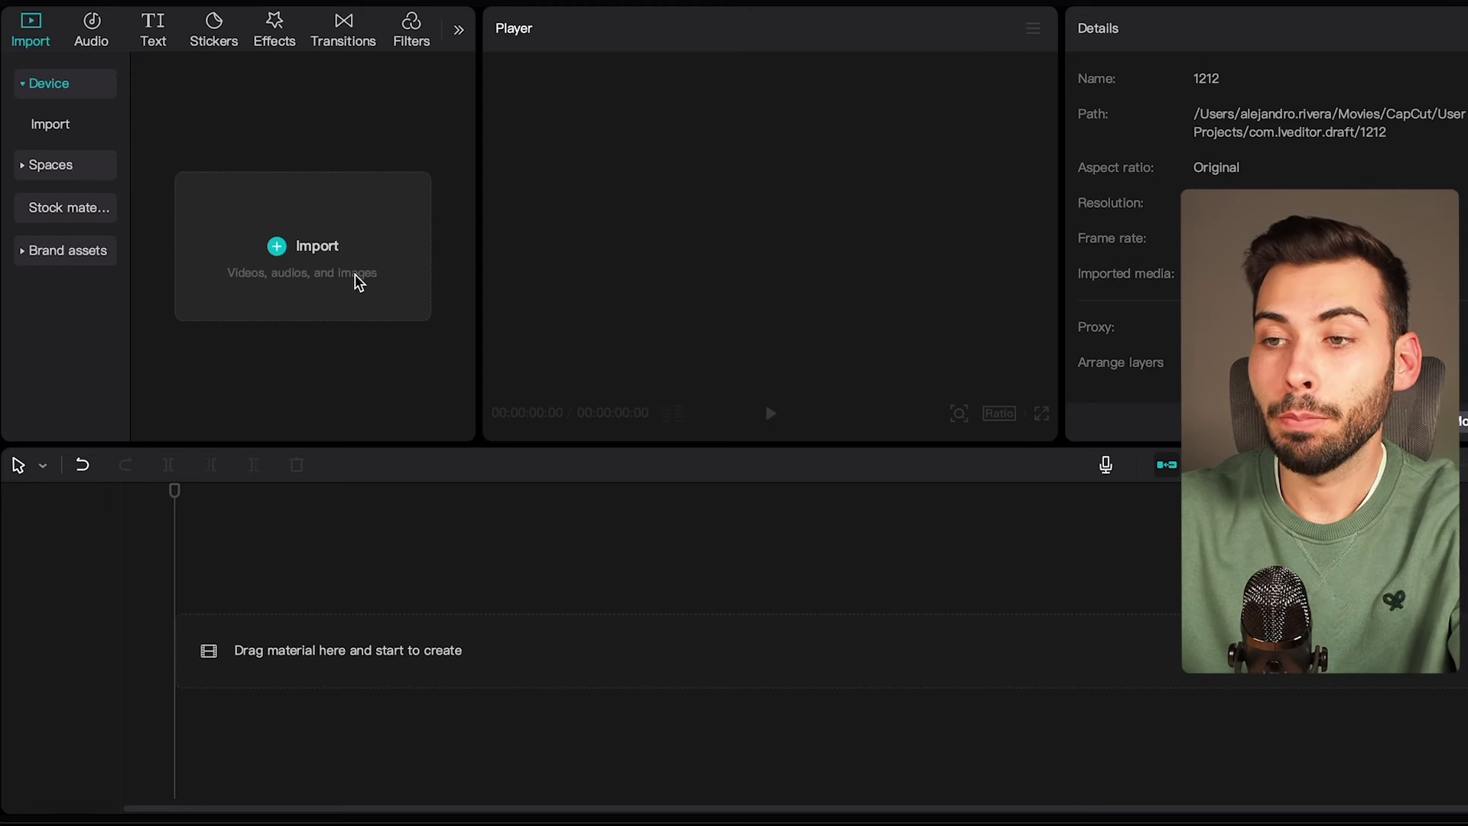
click(309, 268)
click(665, 358)
key(space)
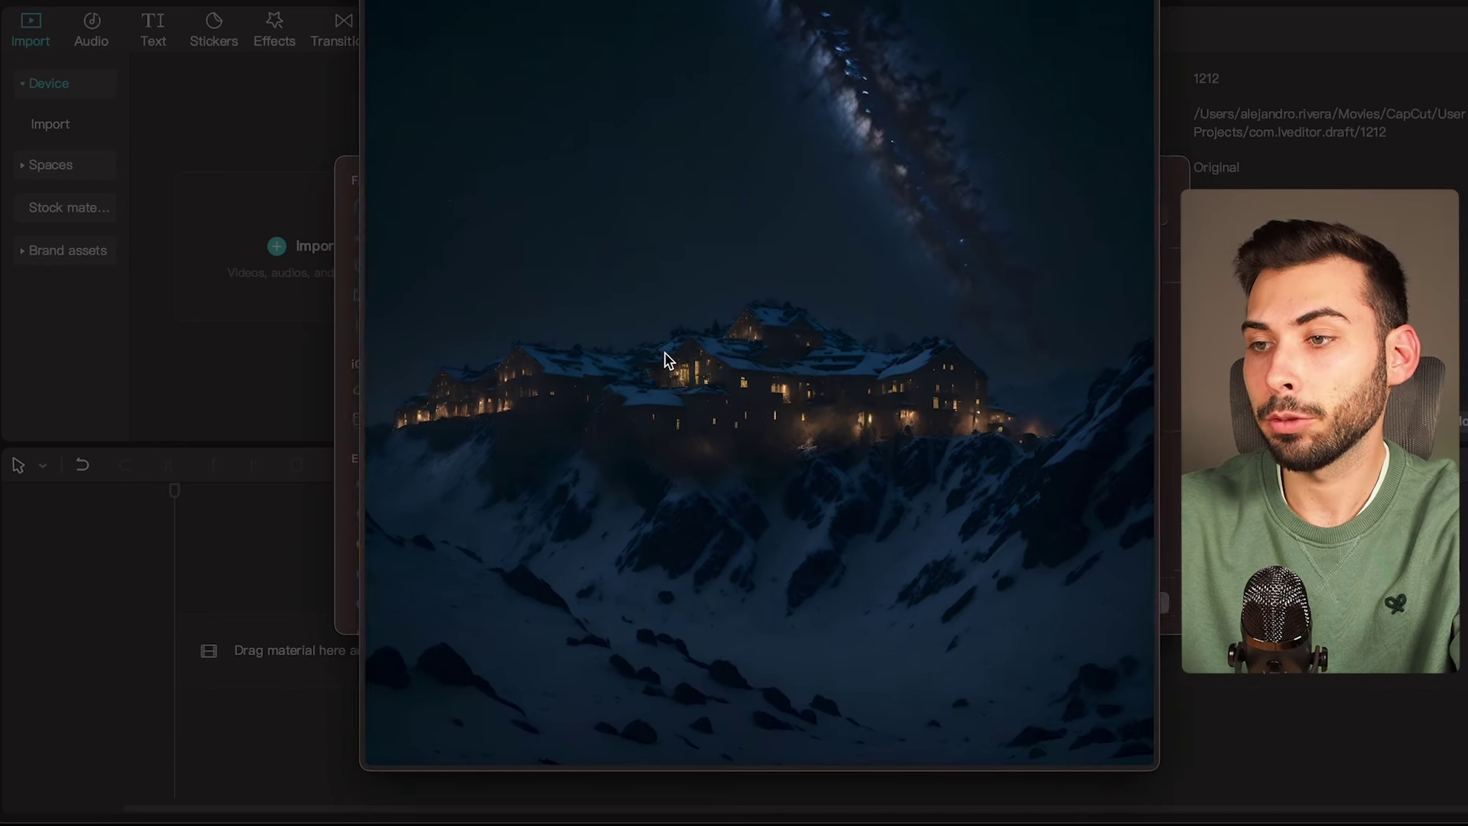
key(Down)
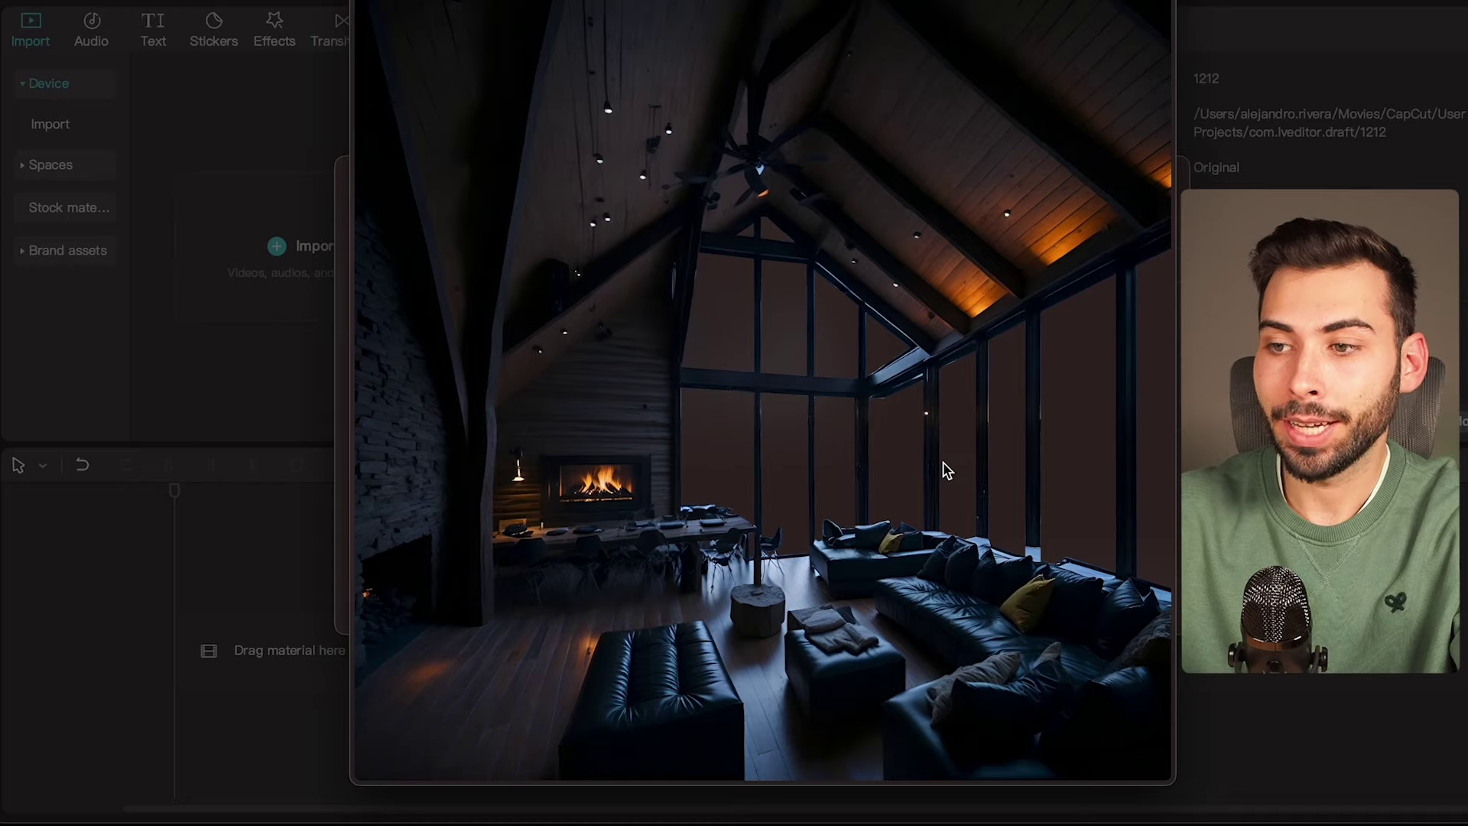
key(space)
drag(929, 397, 712, 396)
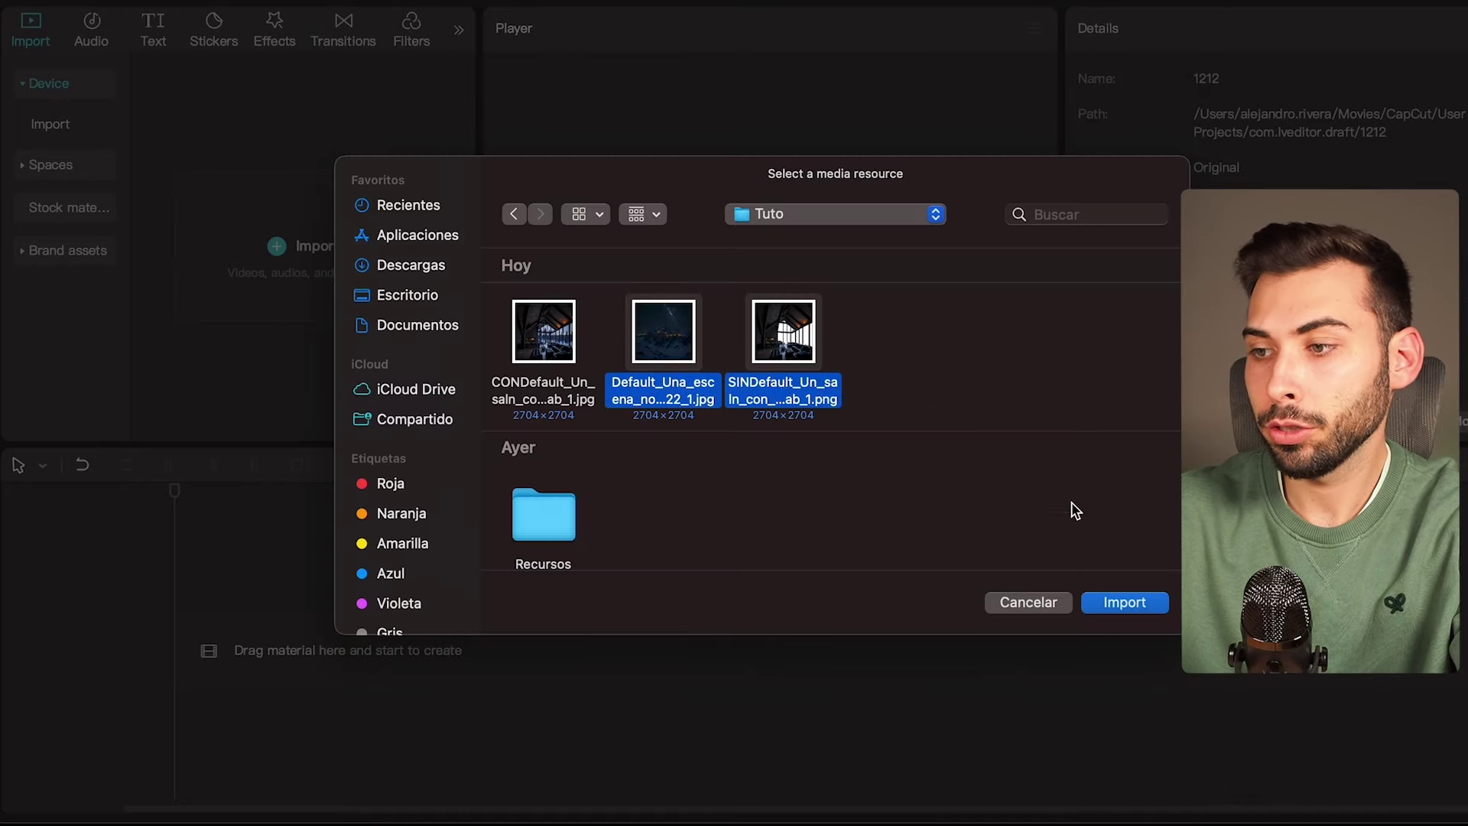
click(1137, 604)
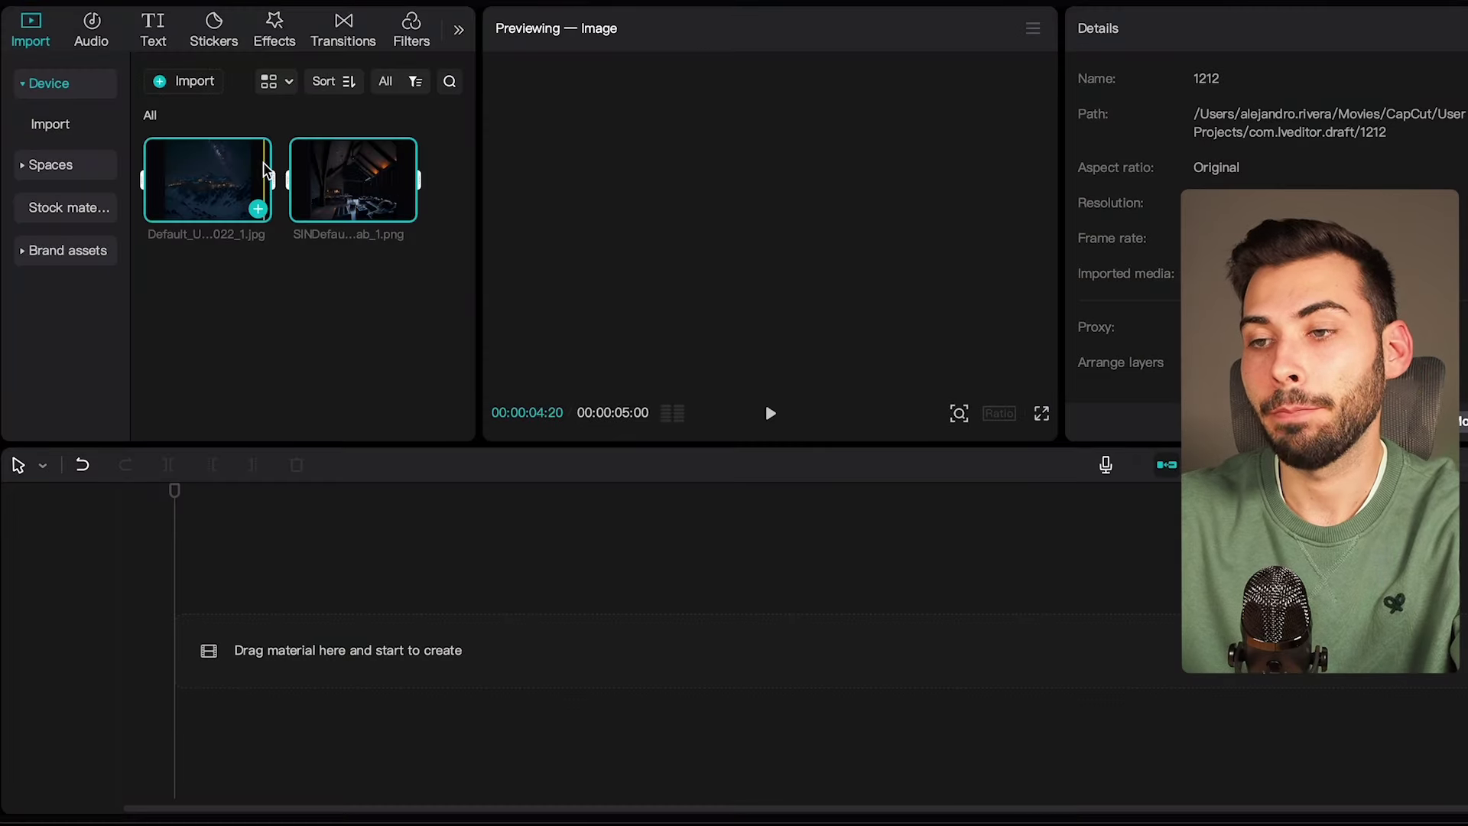
- Place both images on the timeline, stack the cabin PNG above the village image from the start, and inspect the composite
drag(328, 233, 180, 657)
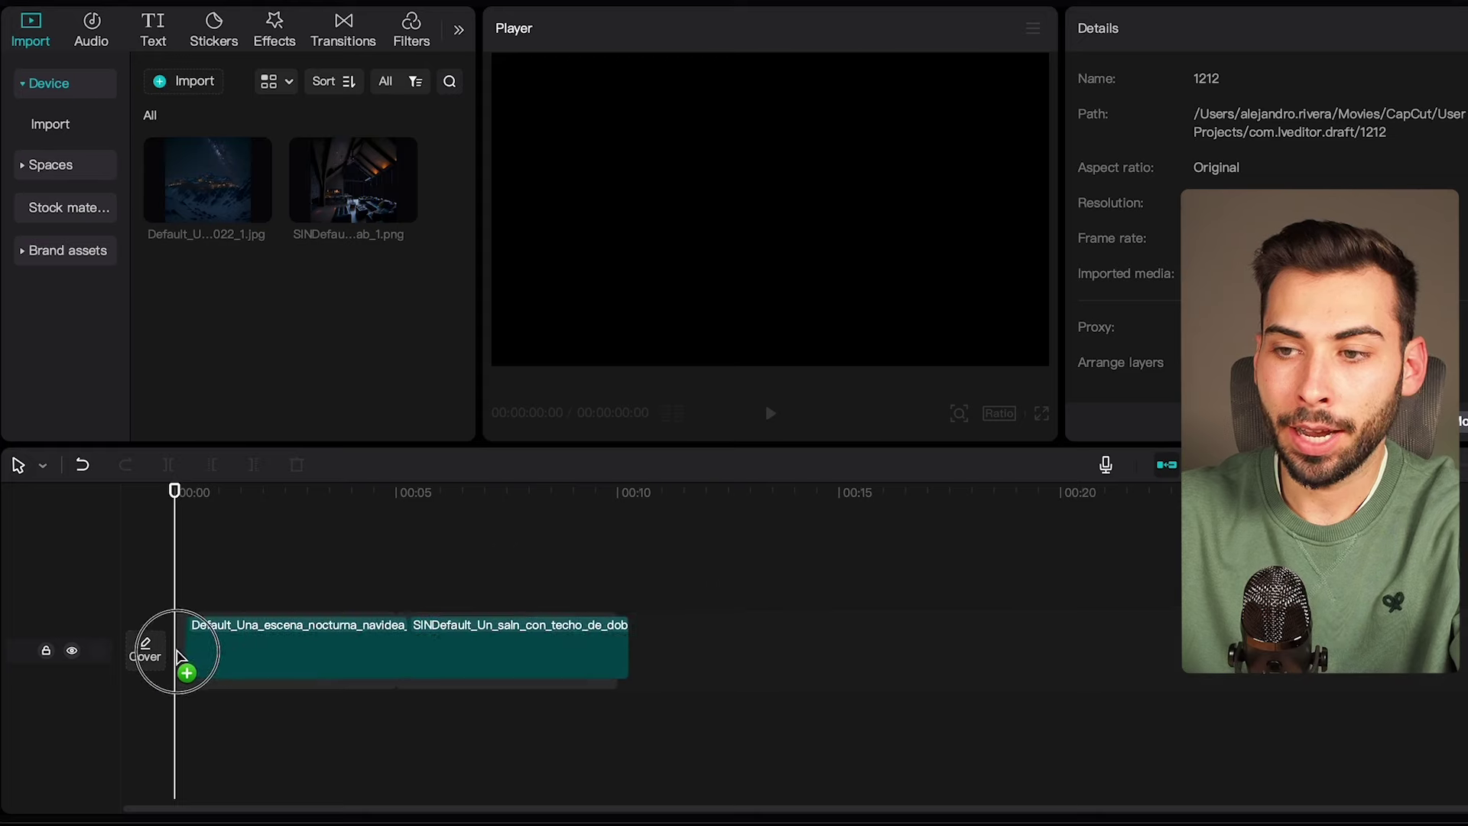
click(509, 658)
drag(512, 652, 279, 566)
scroll(736, 188, up, 5)
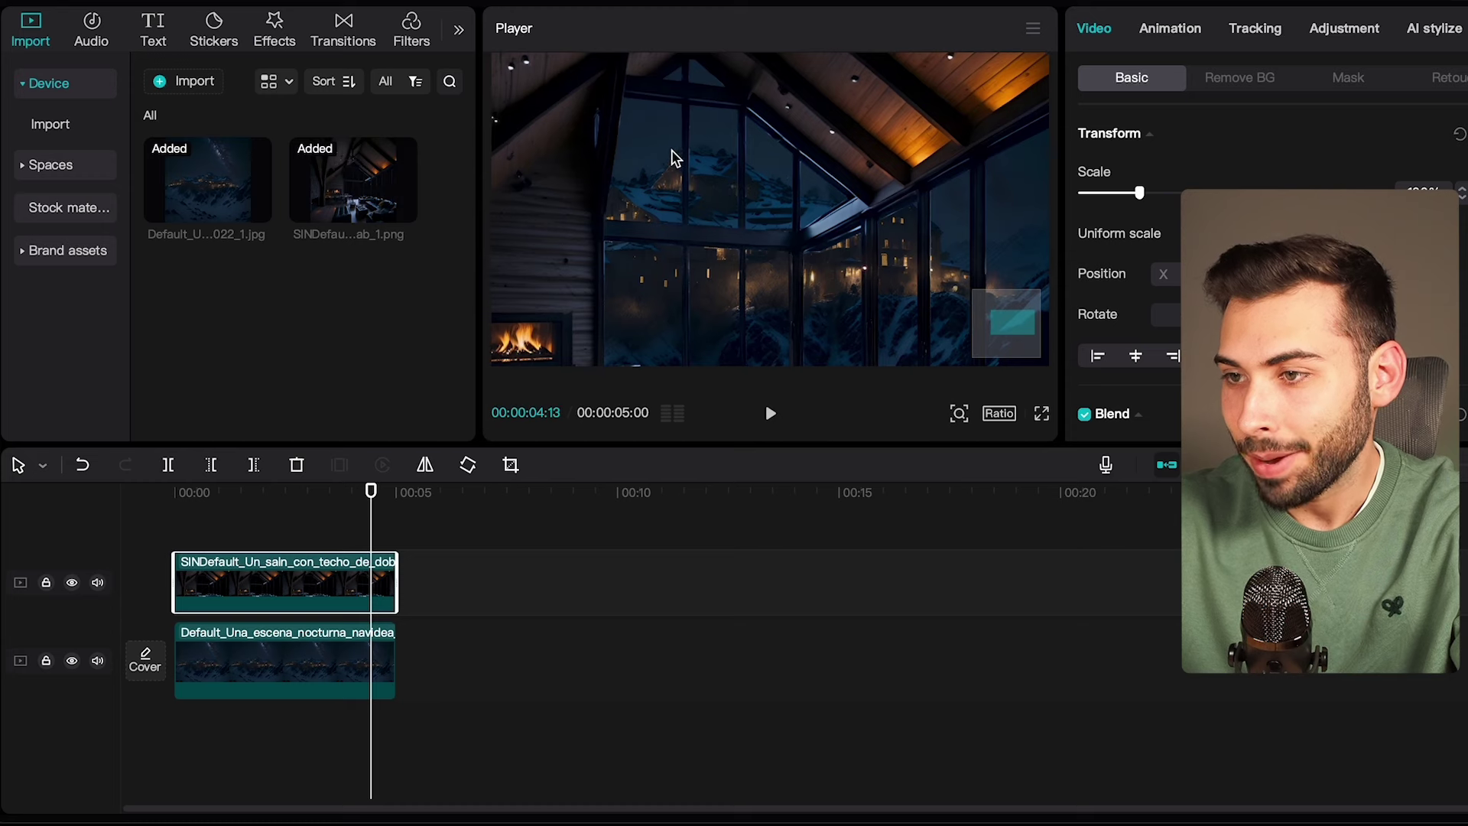
scroll(787, 328, down, 3)
scroll(787, 328, right, 3)
scroll(790, 330, down, 4)
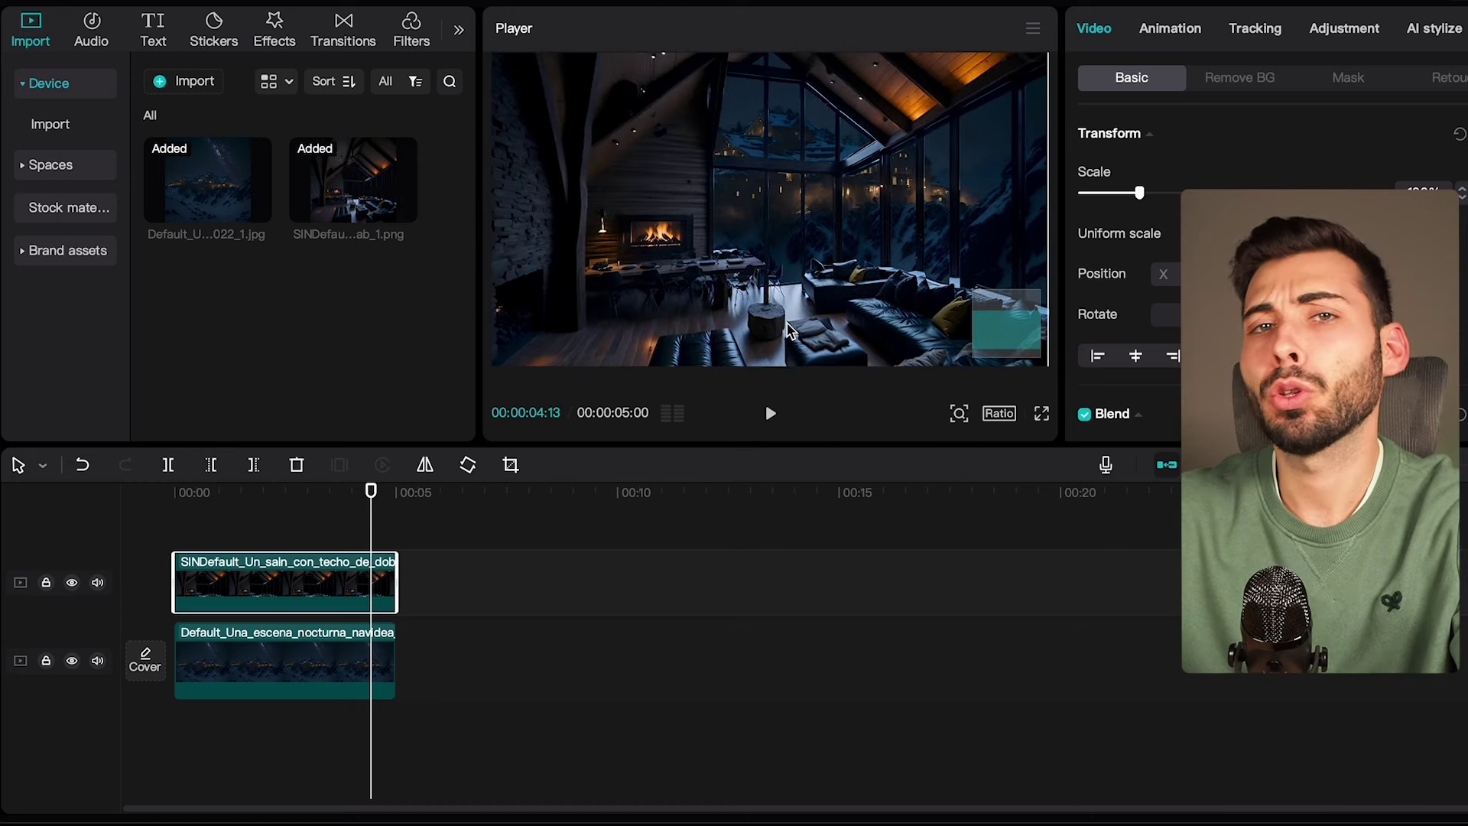
scroll(790, 330, down, 3)
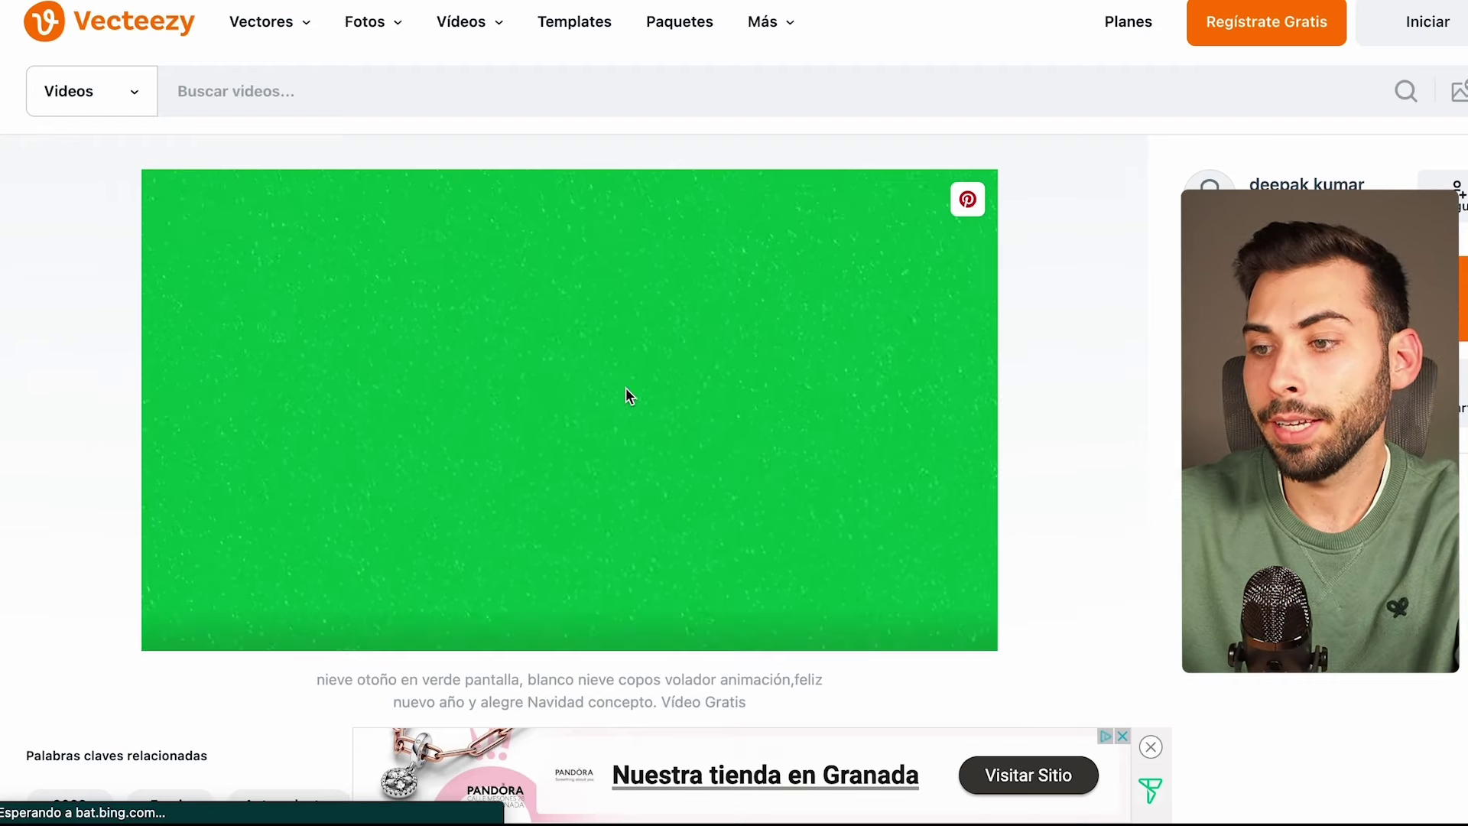
- Look through the green-screen snow video's page and its related clips on Vecteezy
scroll(626, 394, down, 15)
scroll(639, 145, down, 1)
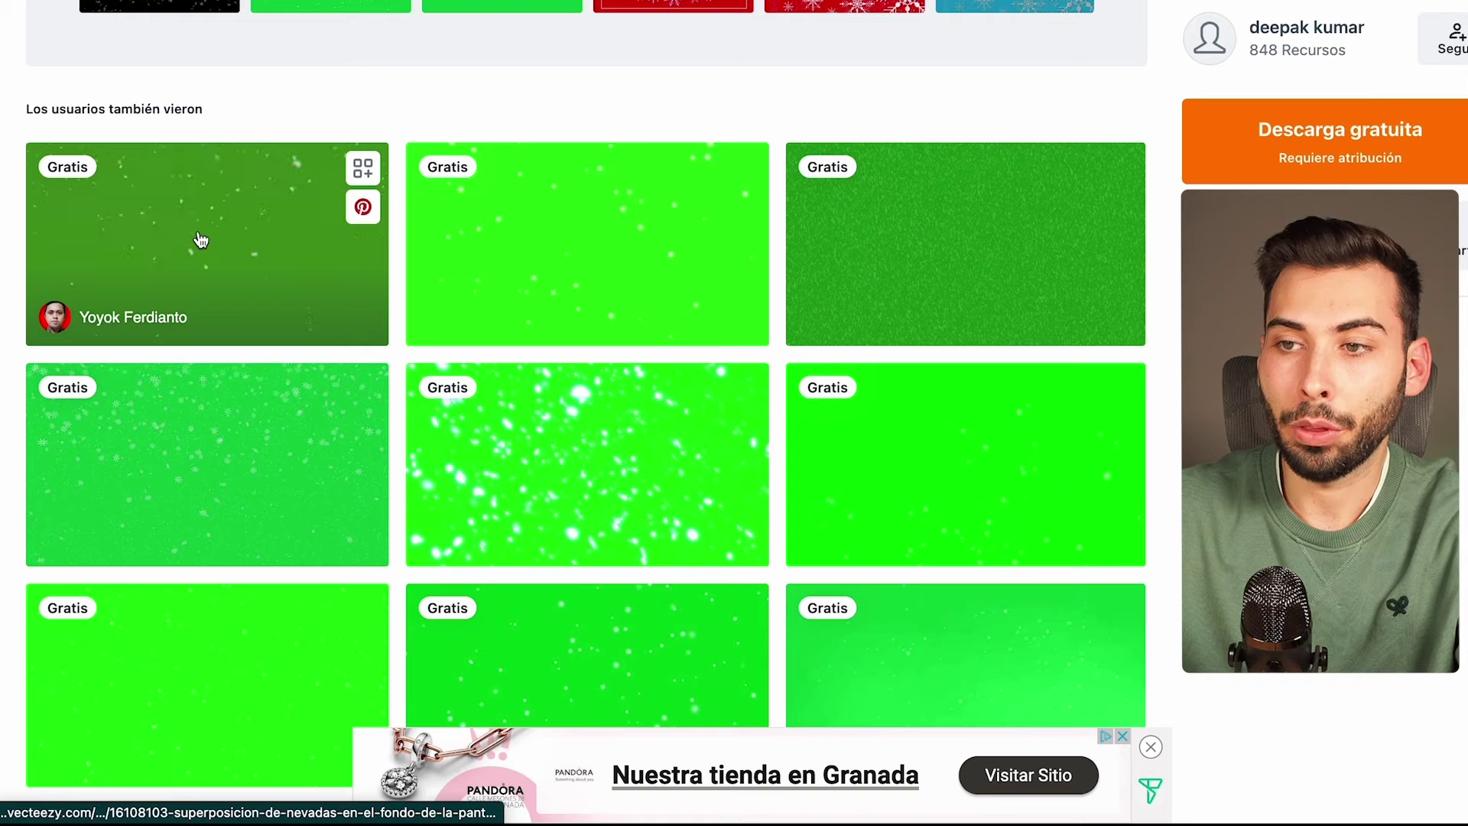
scroll(470, 476, up, 7)
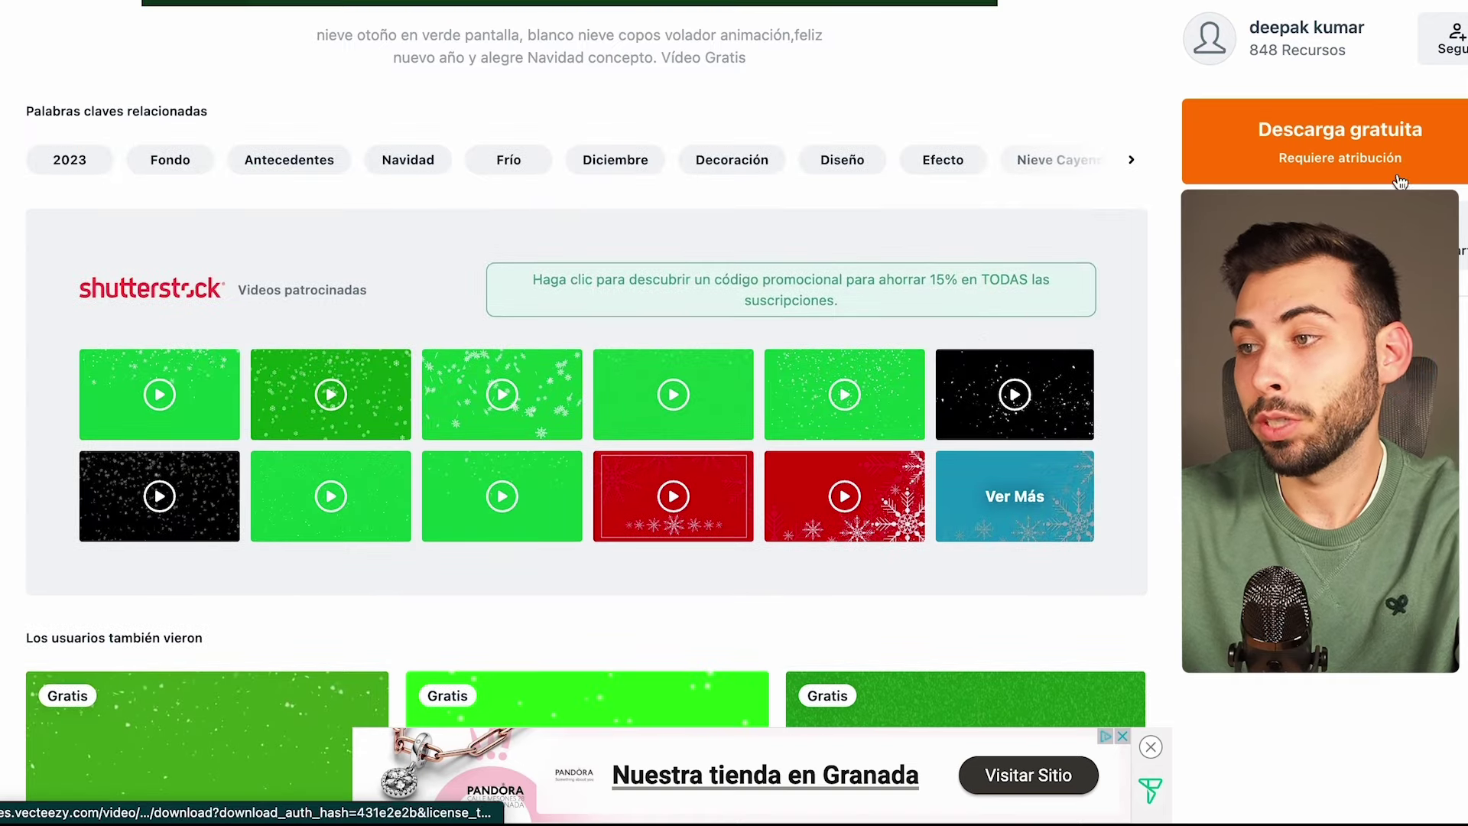
scroll(1013, 247, up, 8)
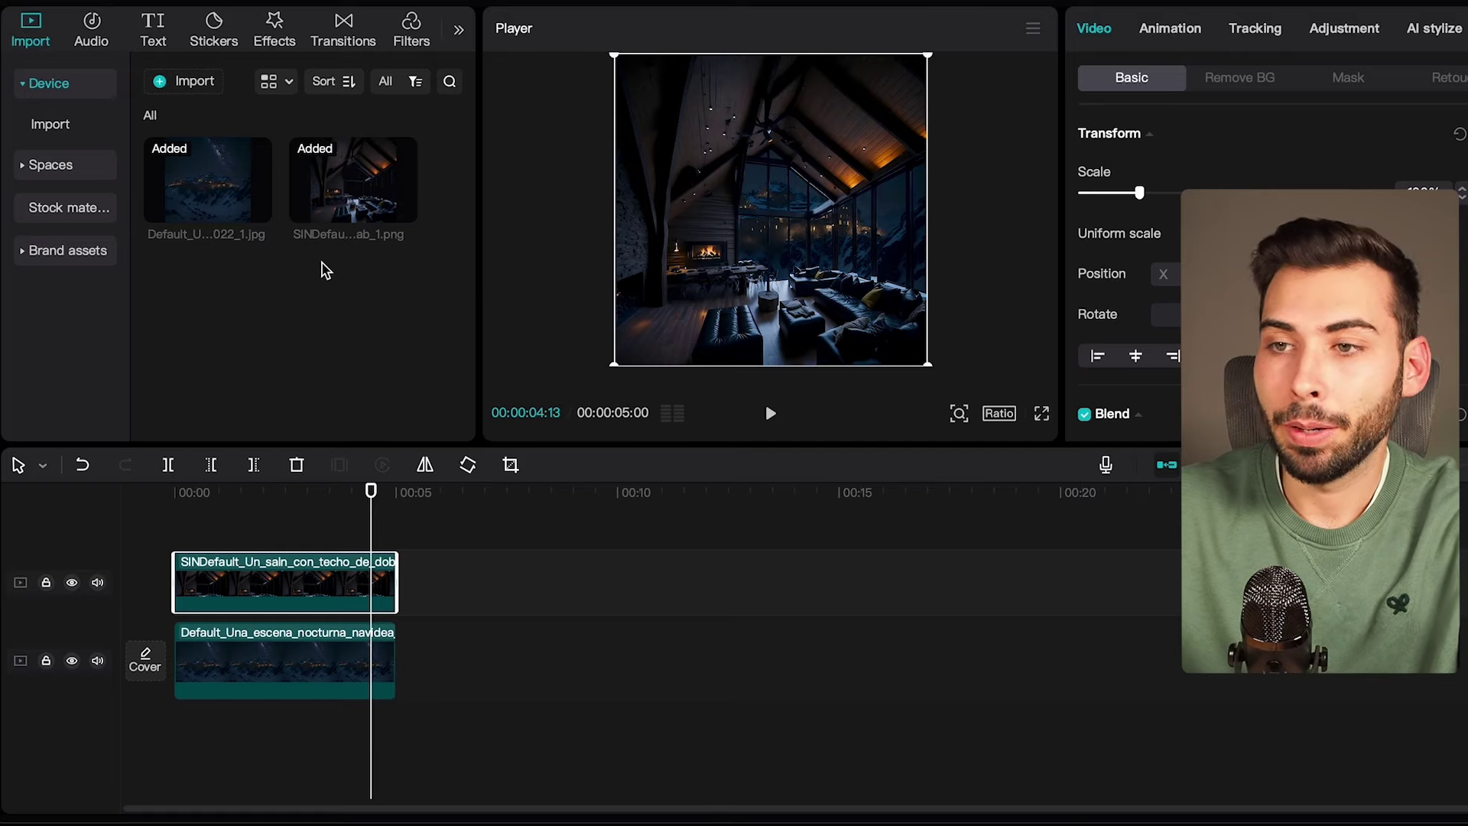
- Switch to CapCut, preview snow.mp4 in the Recursos folder and import it into the project
click(191, 92)
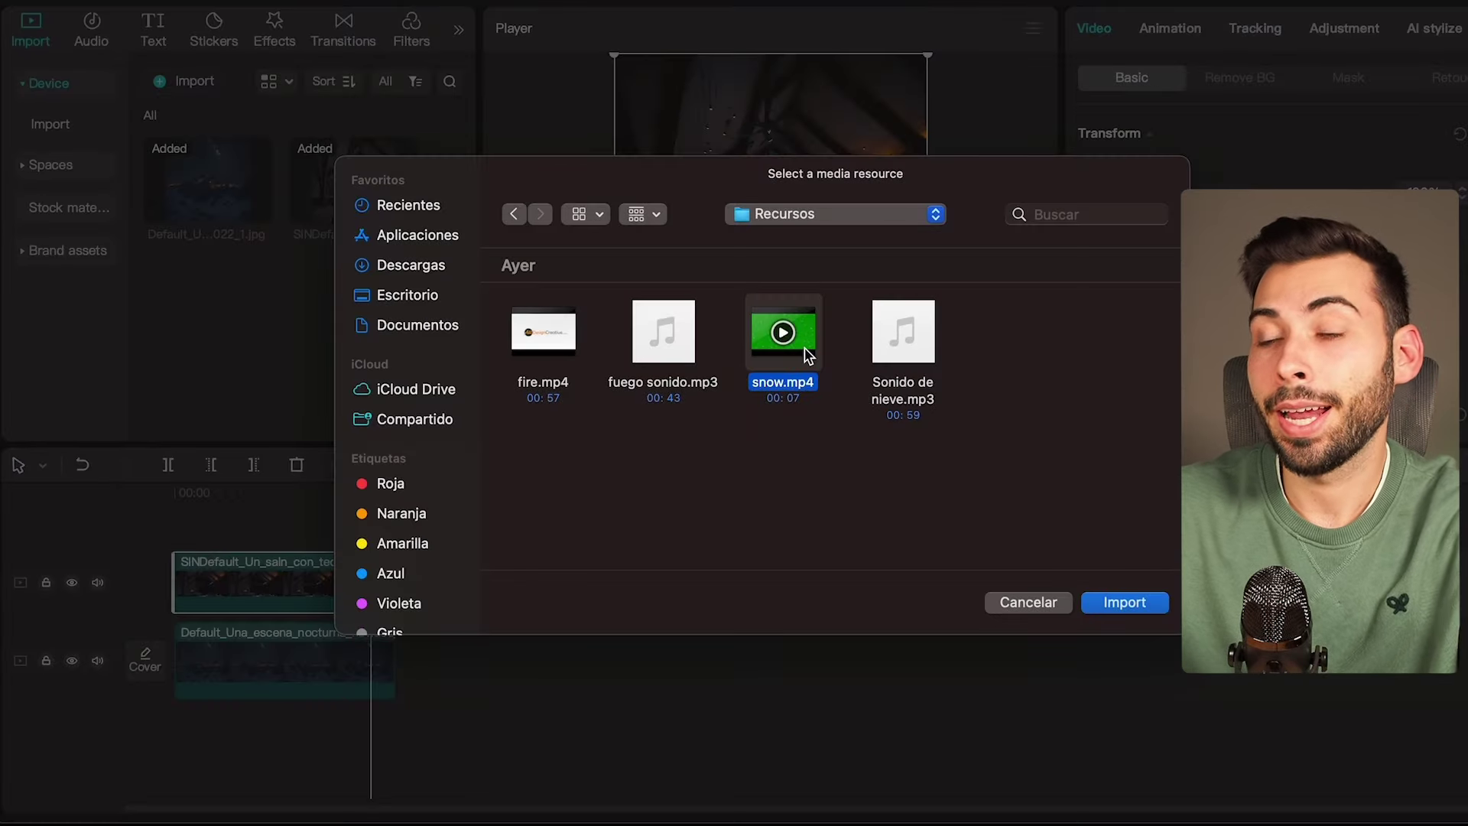
key(space)
key(space)
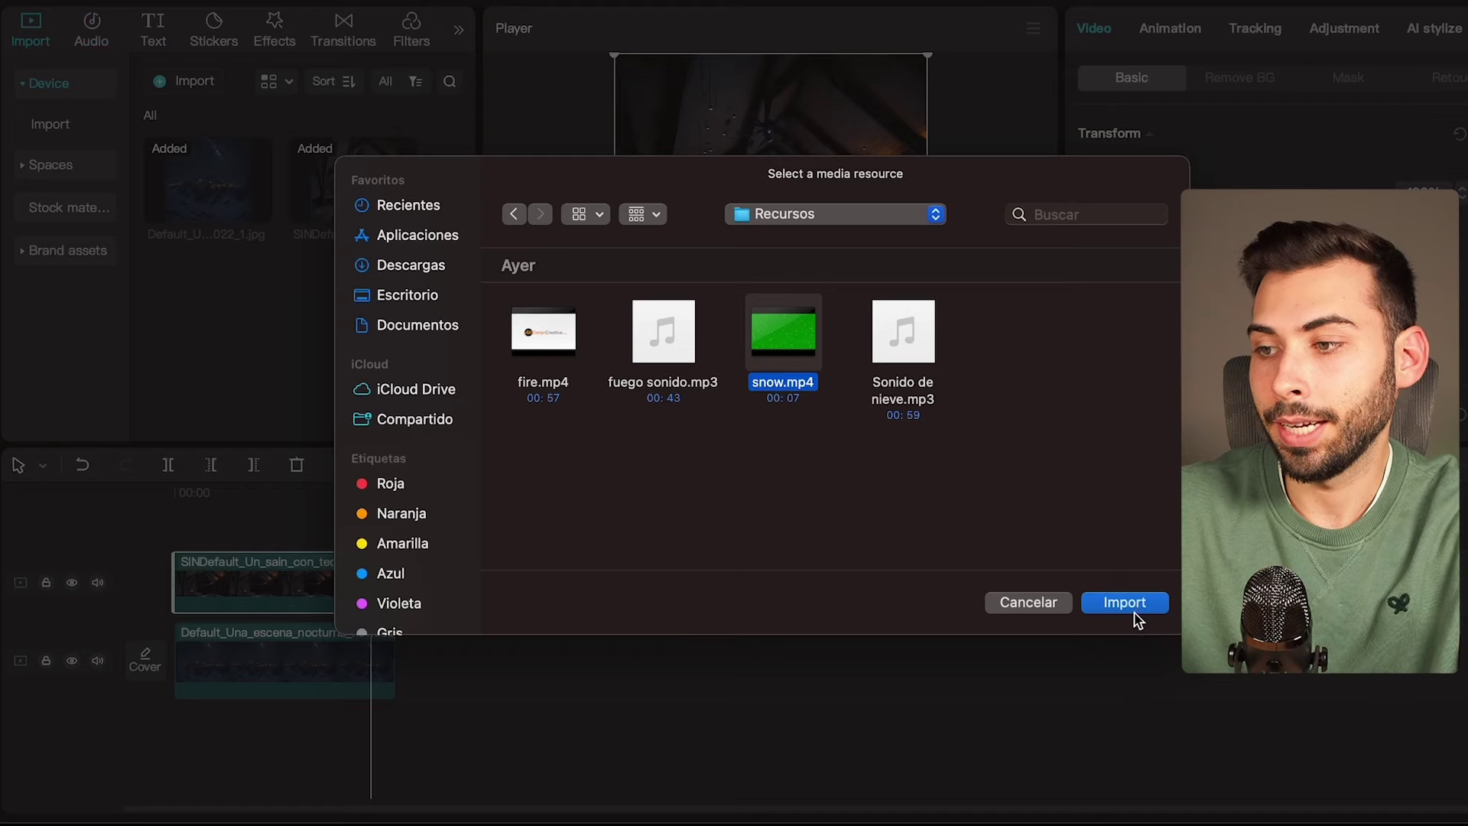
click(1141, 612)
- Place snow.mp4 between the cabin and village layers and extend both images to the snow clip's length
drag(227, 317, 195, 623)
drag(395, 577, 490, 576)
drag(392, 711, 489, 717)
scroll(489, 717, up, 2)
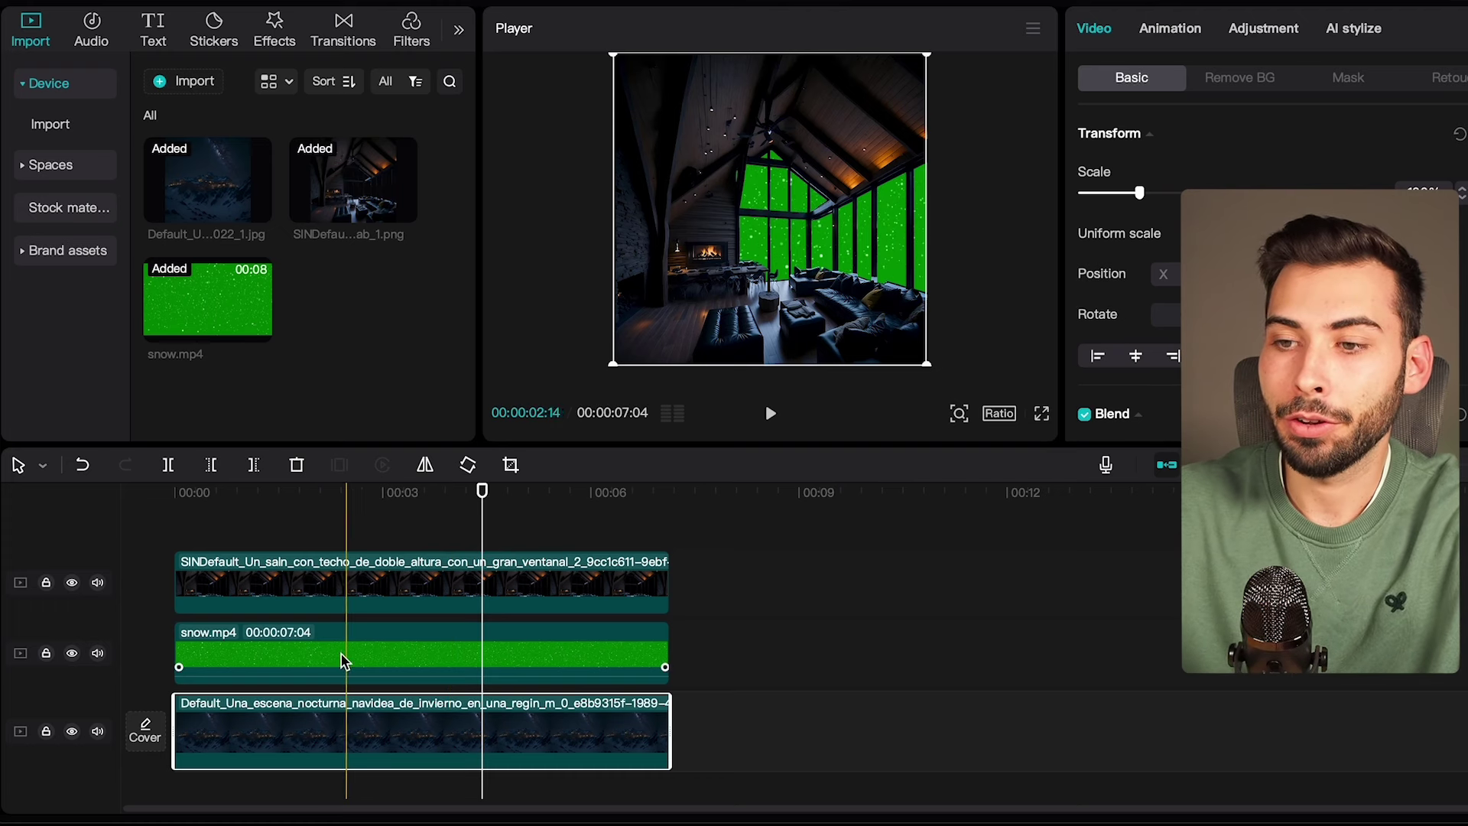
- Apply a chroma key to the snow clip, sampling its green background and raising the intensity until the village shows through
click(299, 654)
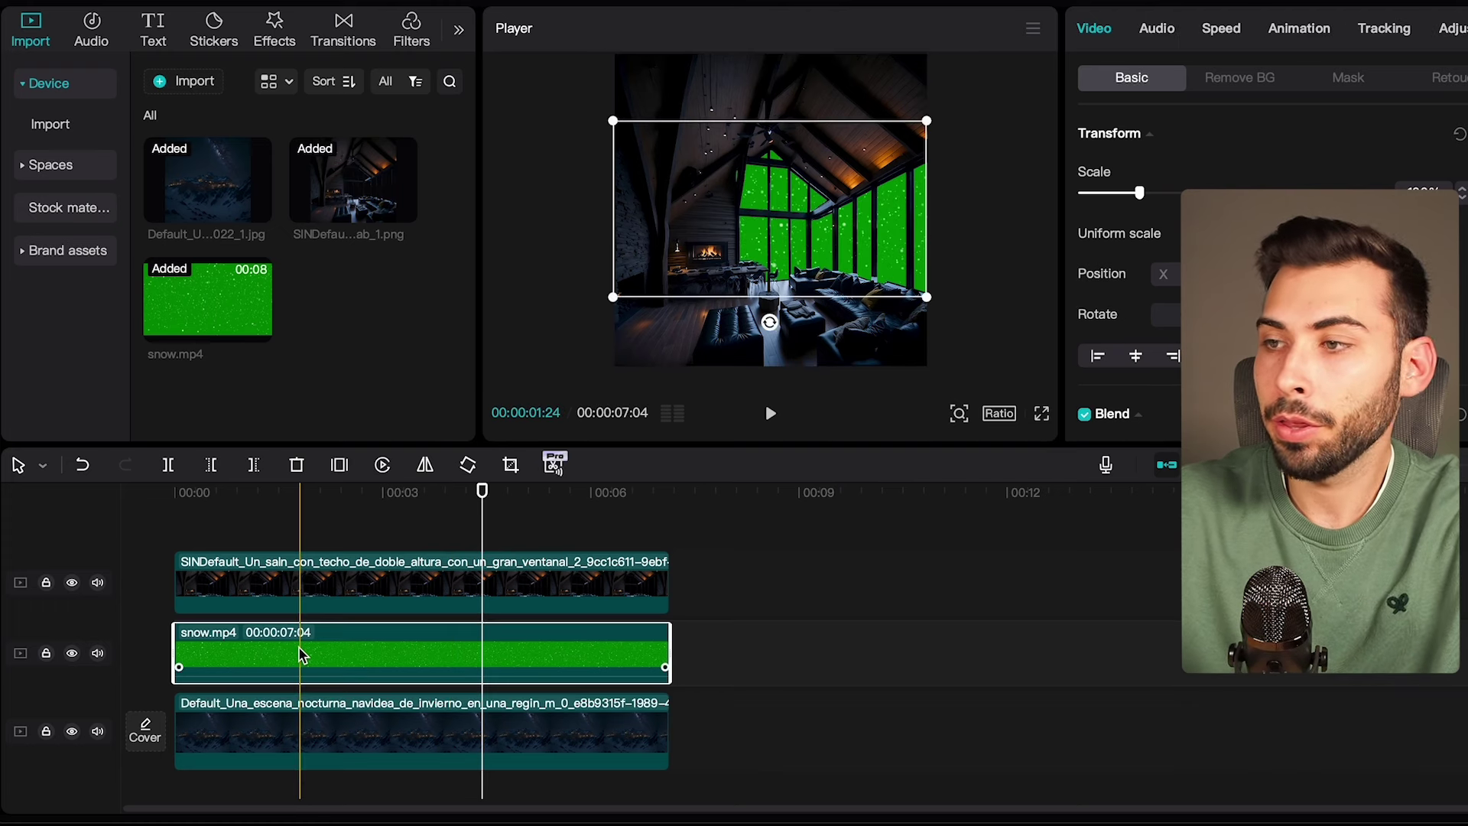
click(1244, 79)
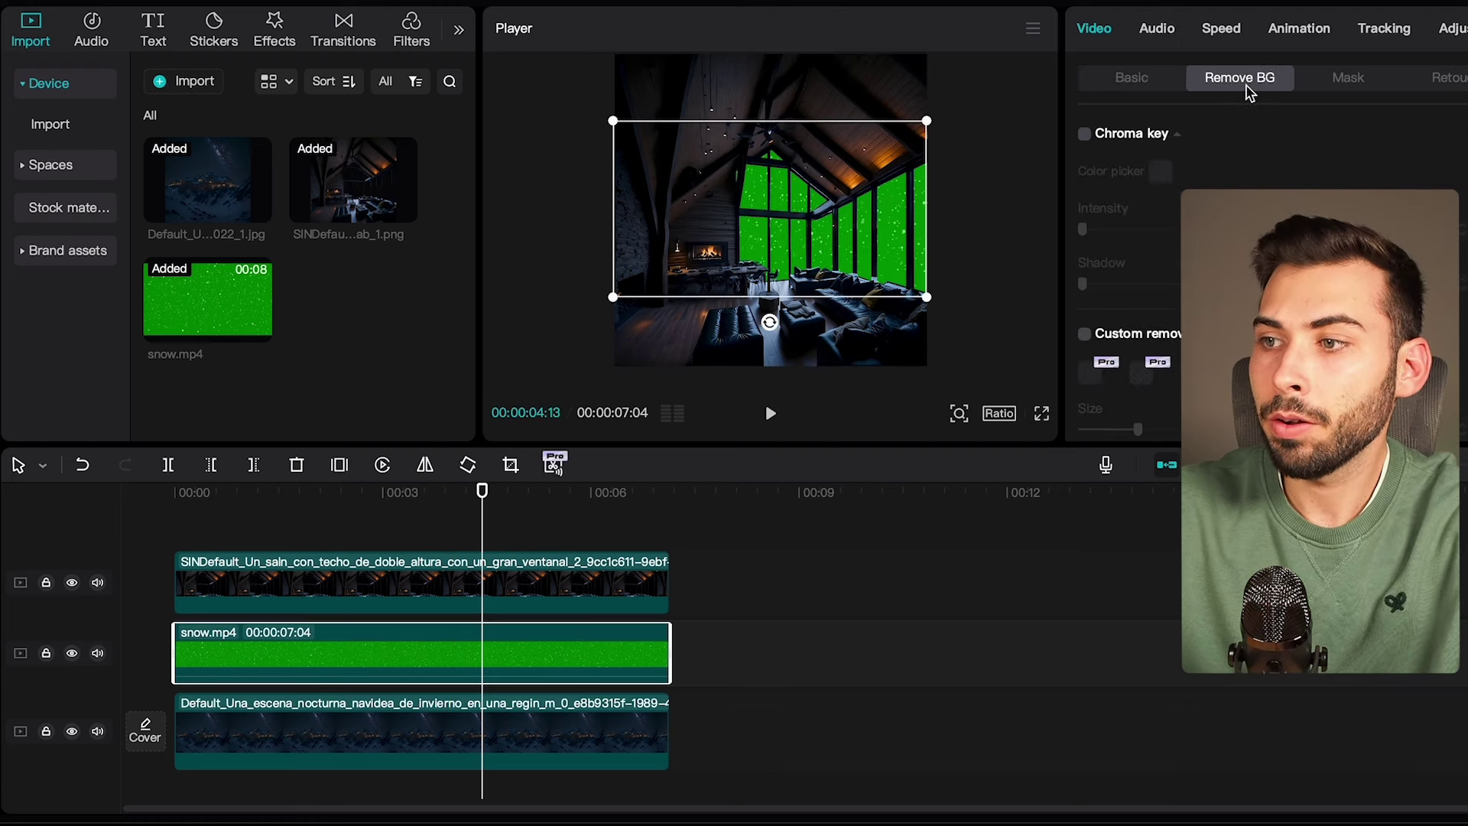
click(1085, 134)
click(1163, 175)
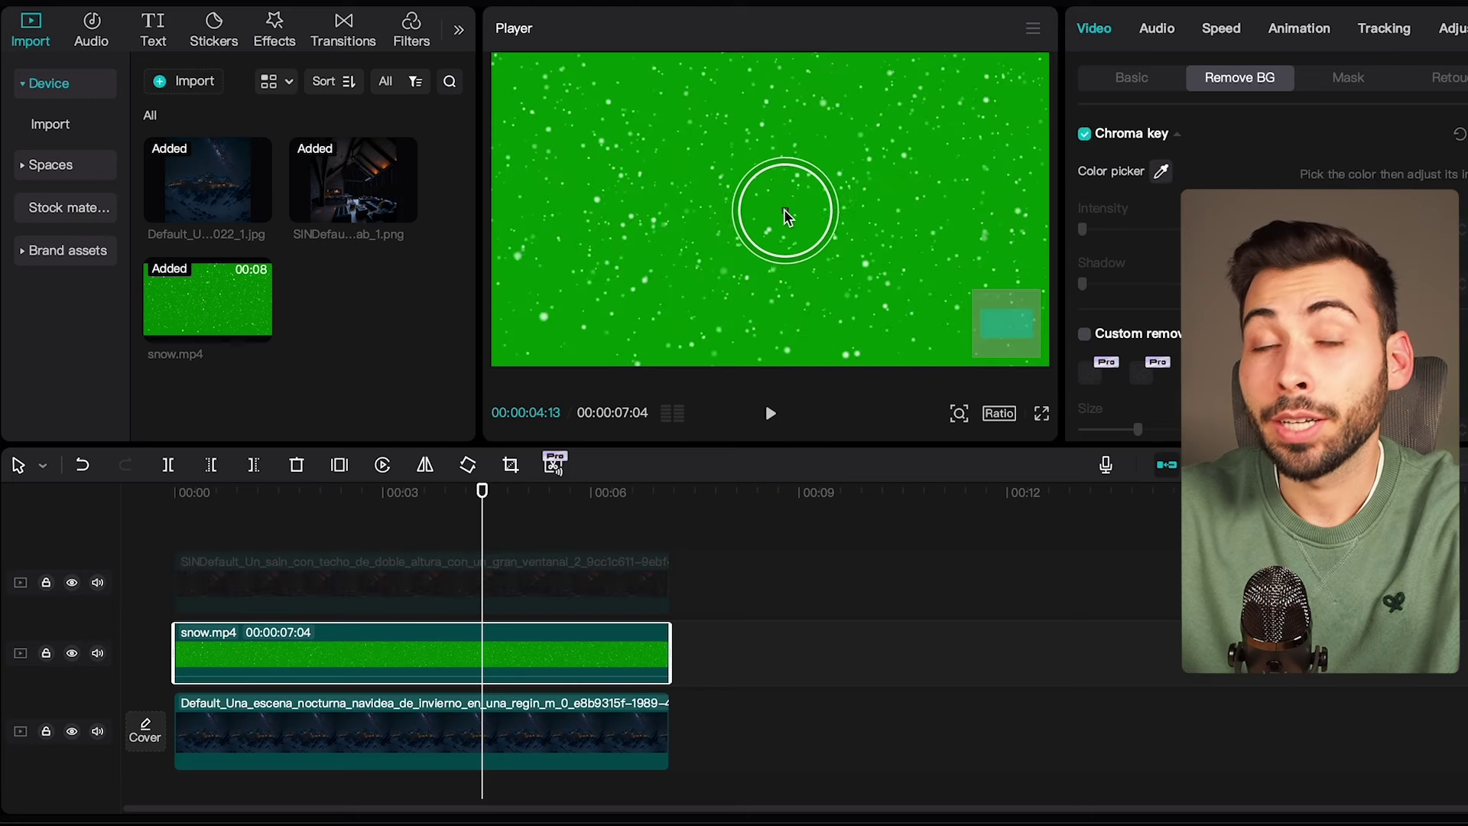
click(762, 213)
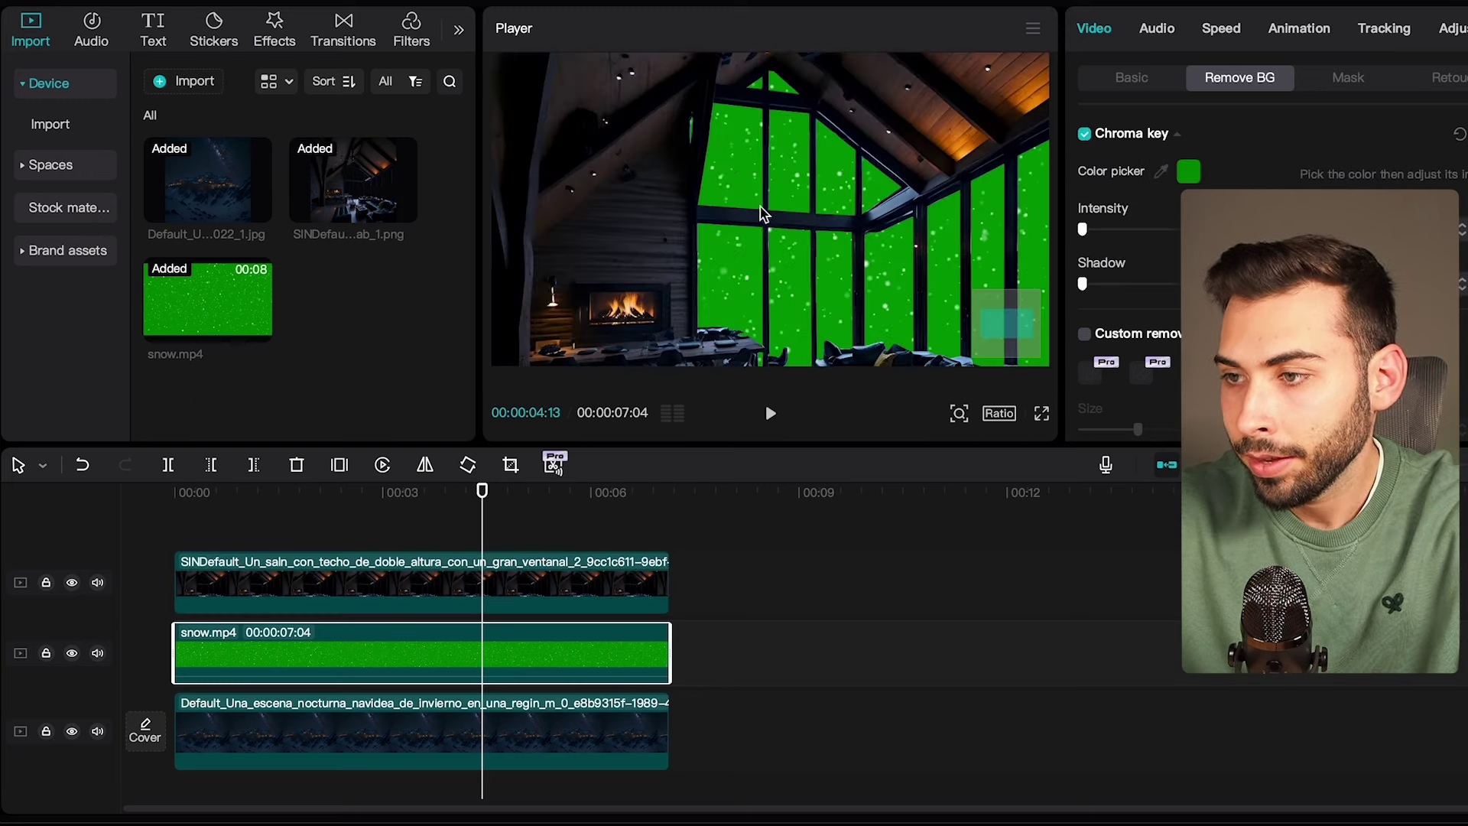
drag(1084, 229, 1131, 229)
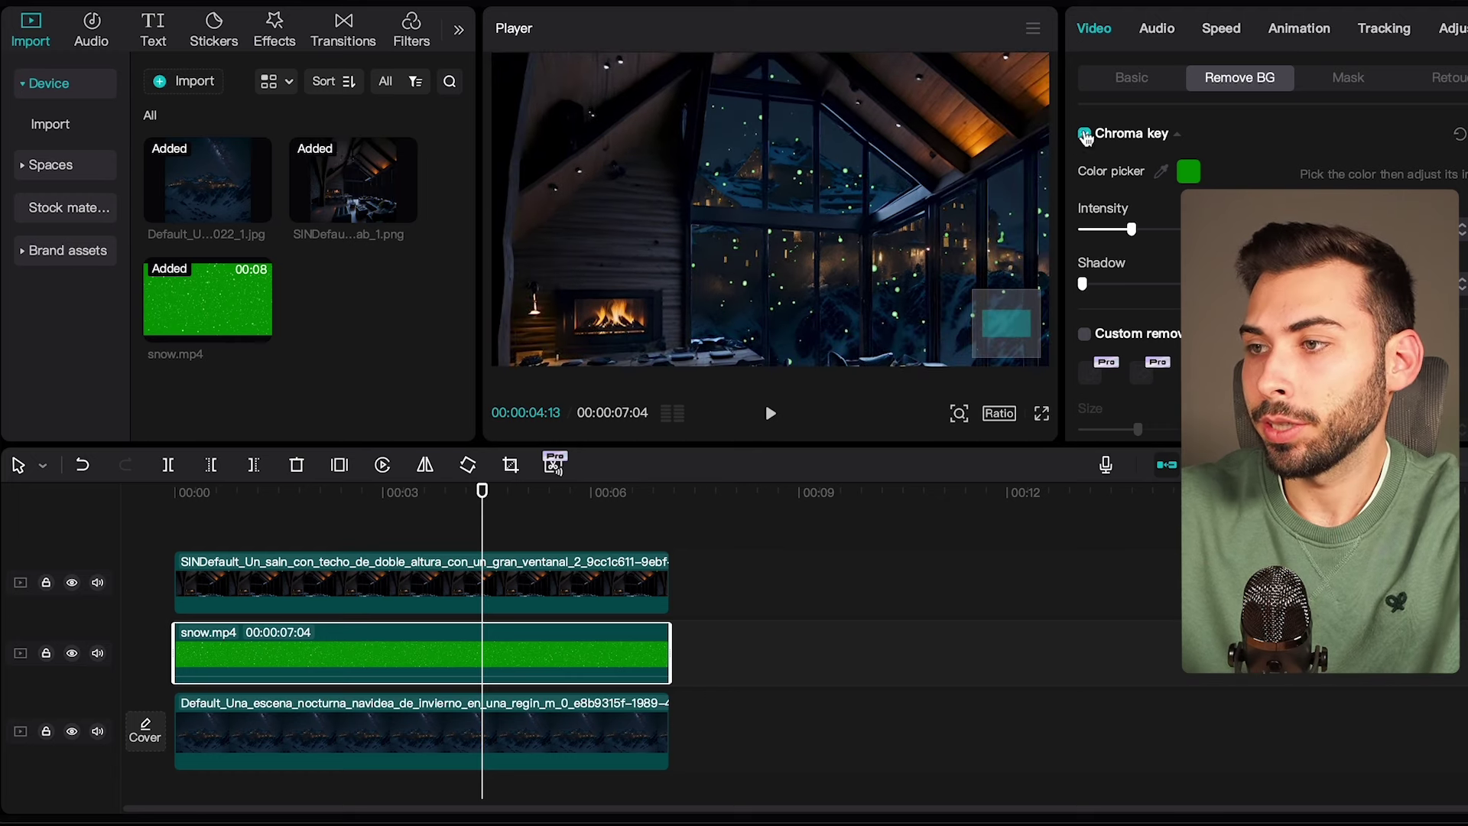
- Set the snow clip's saturation to -50 to remove the green tint and try a slight lightness adjustment
click(1453, 28)
scroll(1290, 197, down, 3)
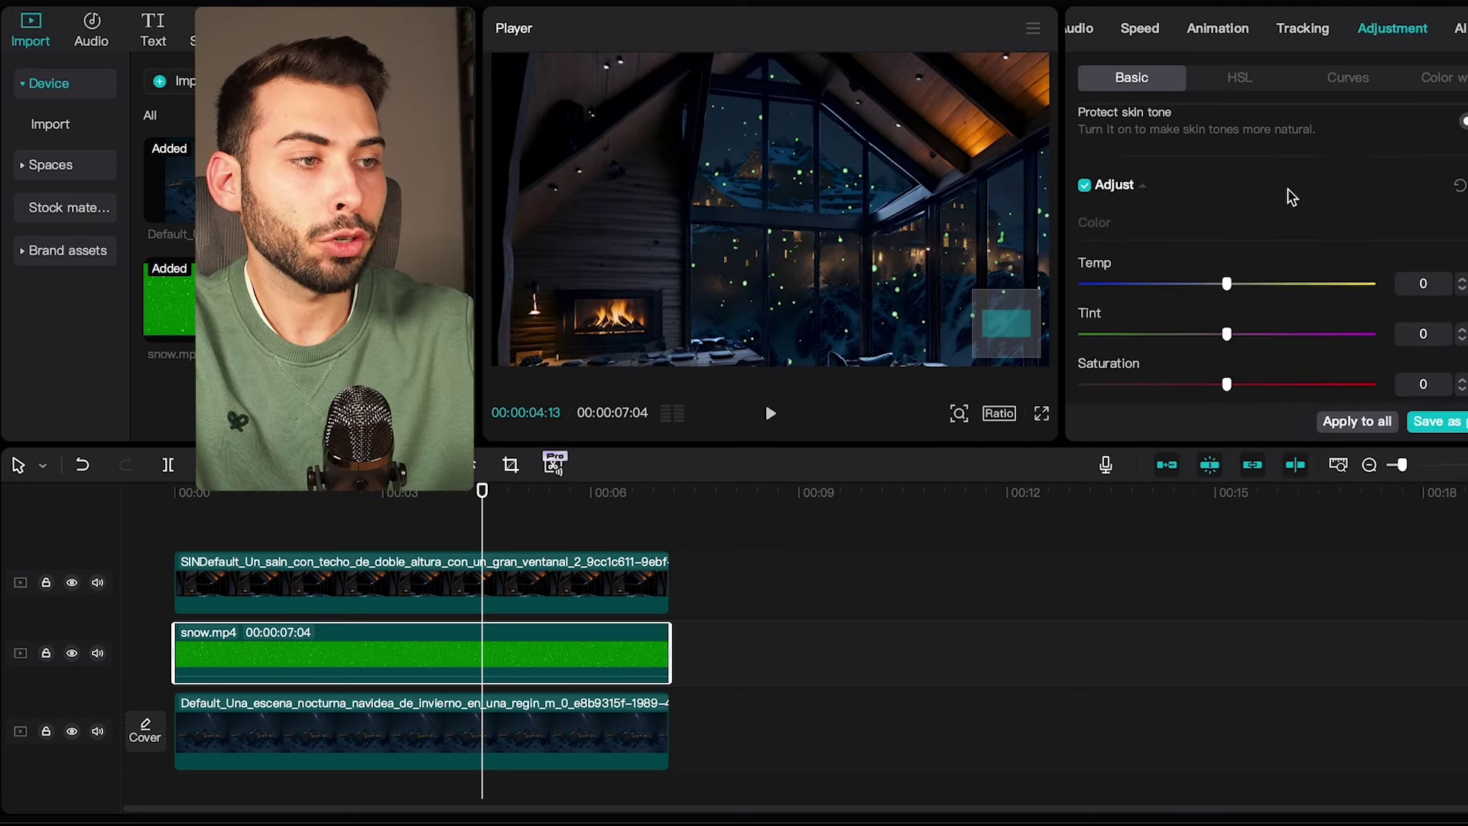
scroll(1291, 198, down, 5)
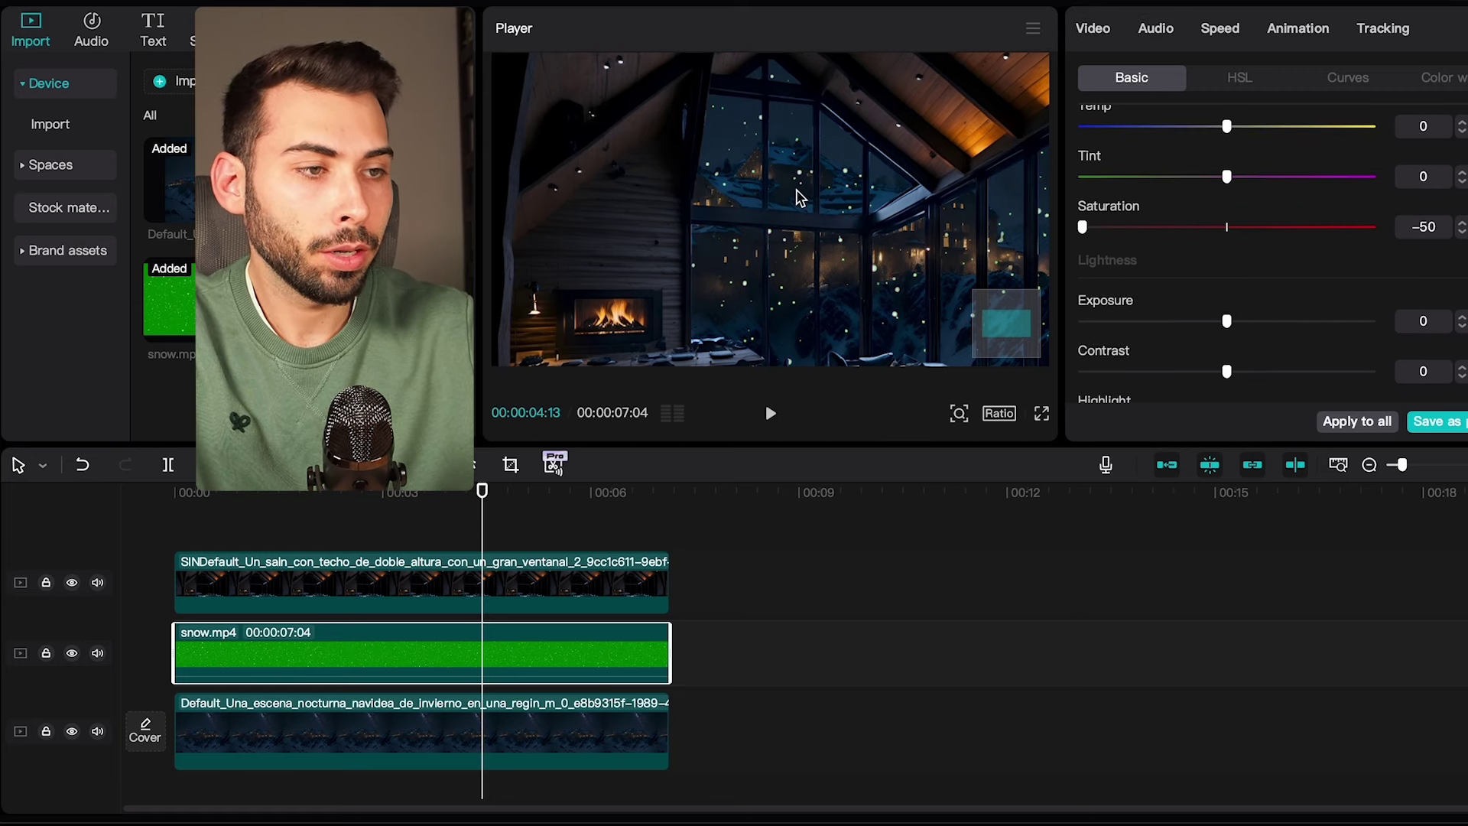
scroll(799, 197, up, 2)
scroll(799, 197, down, 3)
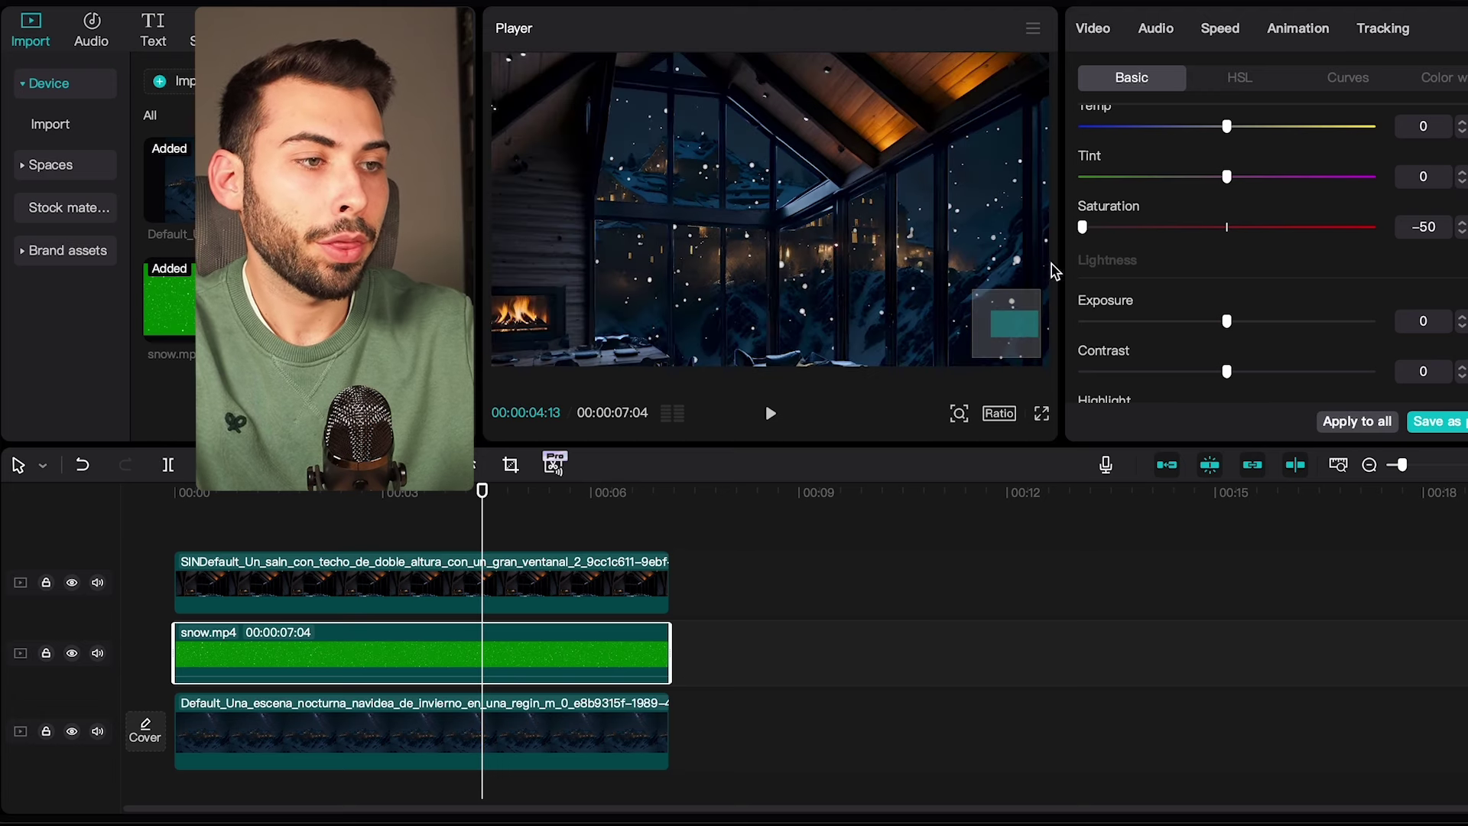
scroll(1195, 291, down, 1)
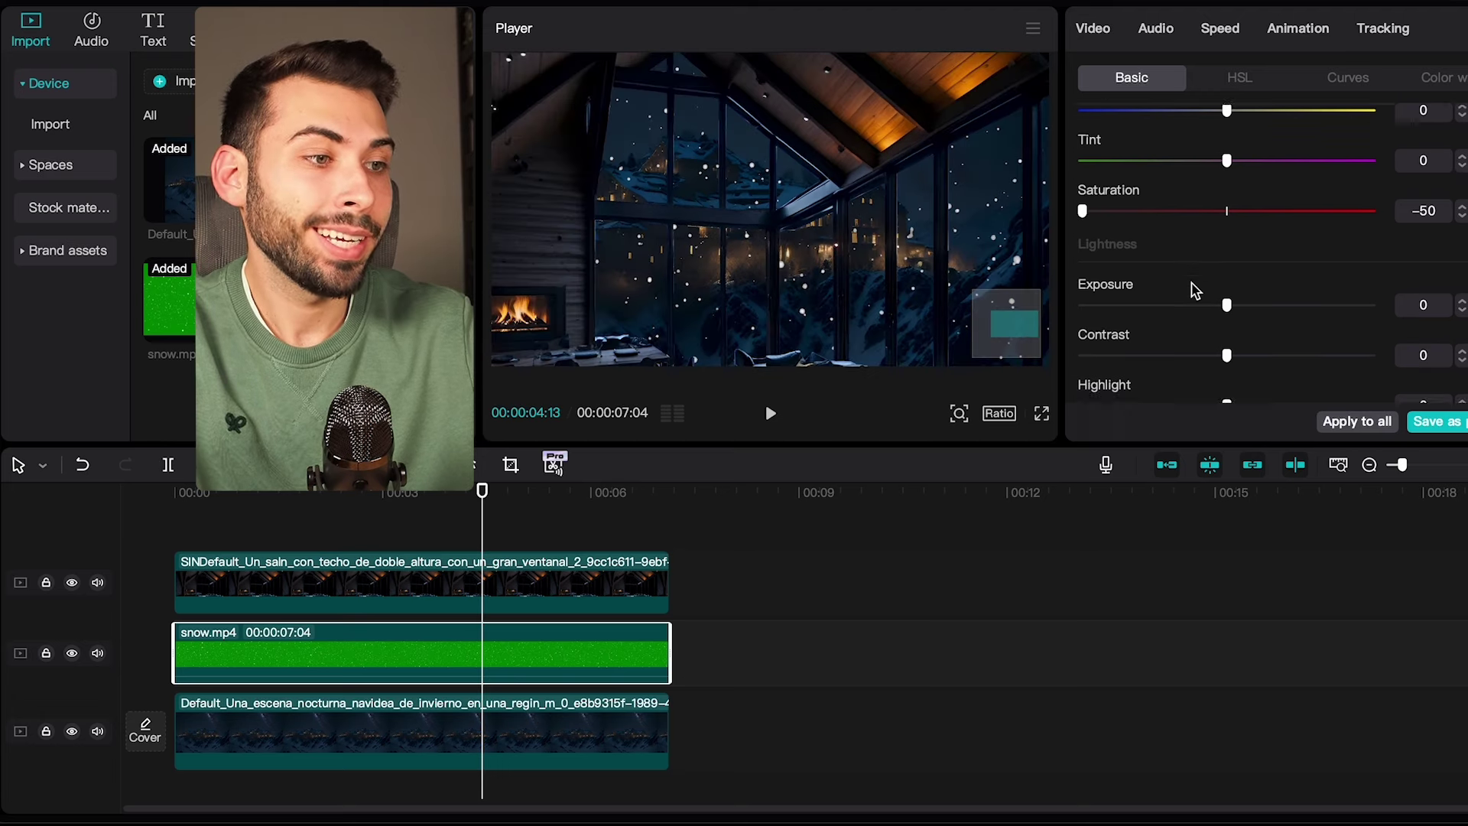
scroll(1195, 291, down, 4)
drag(1228, 327, 1236, 329)
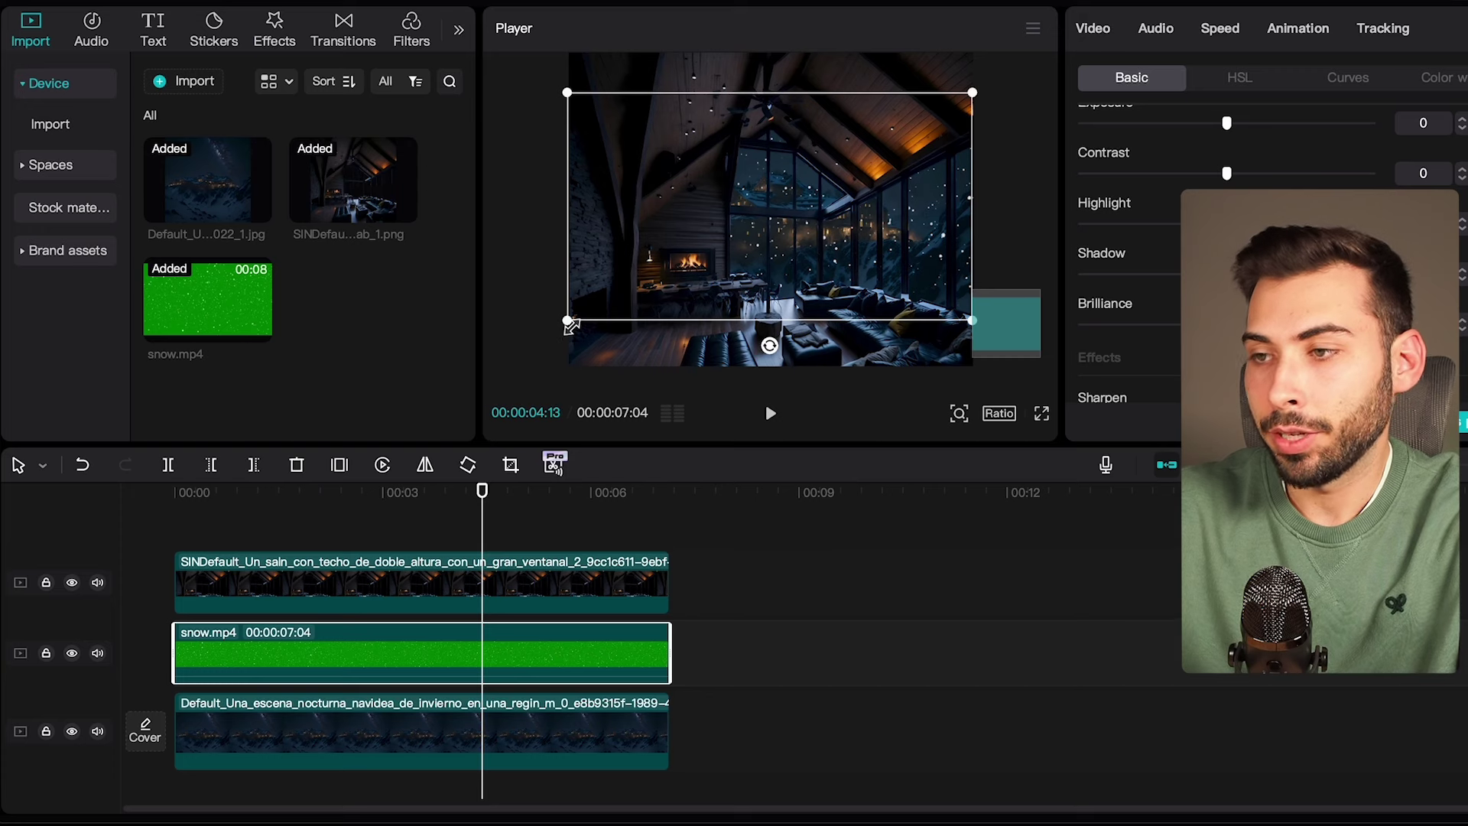
- Scale down the snow clip and shift it sideways so it covers the cabin windows
drag(570, 325, 641, 305)
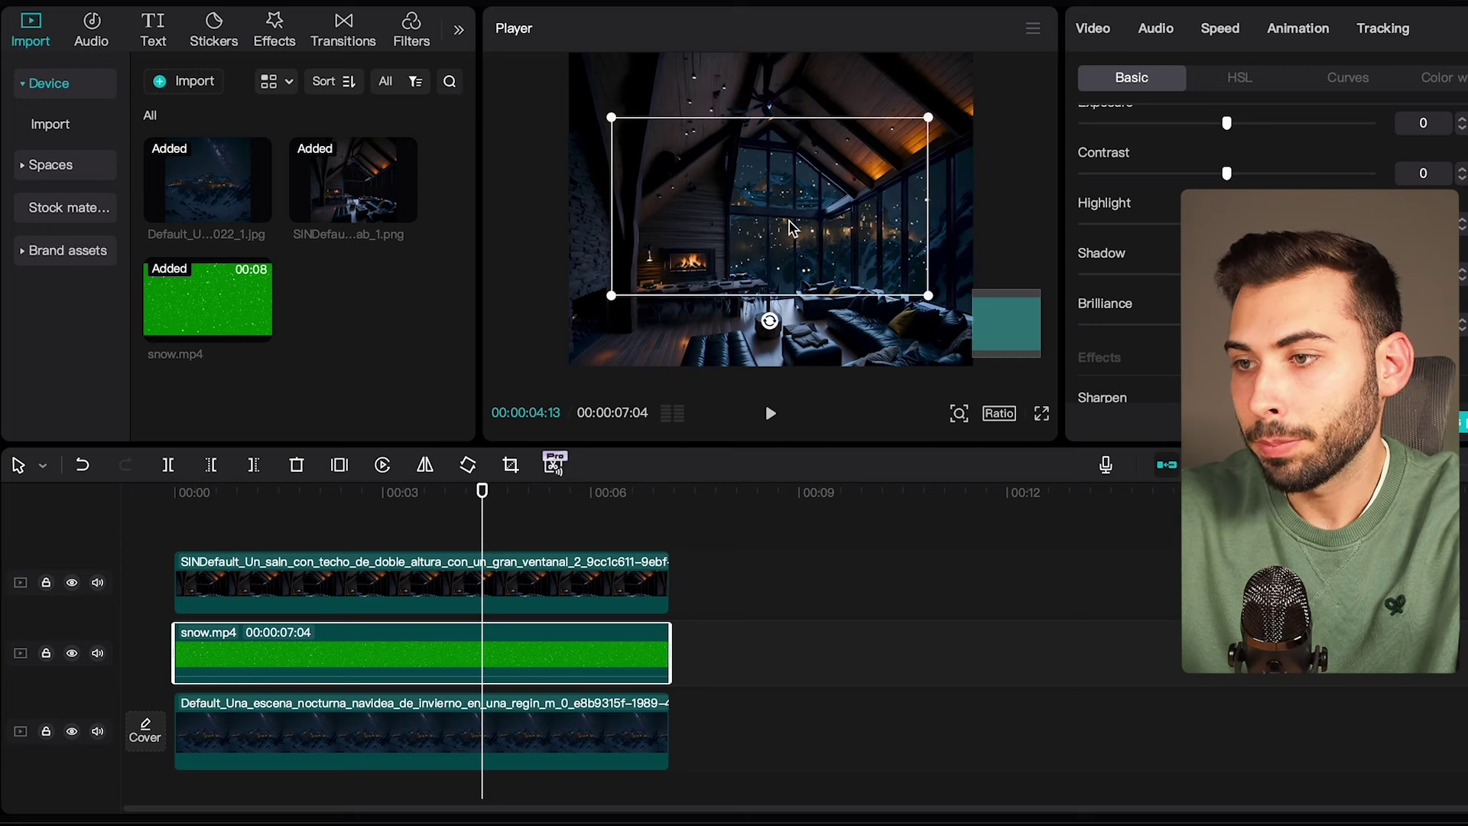
drag(792, 227, 868, 227)
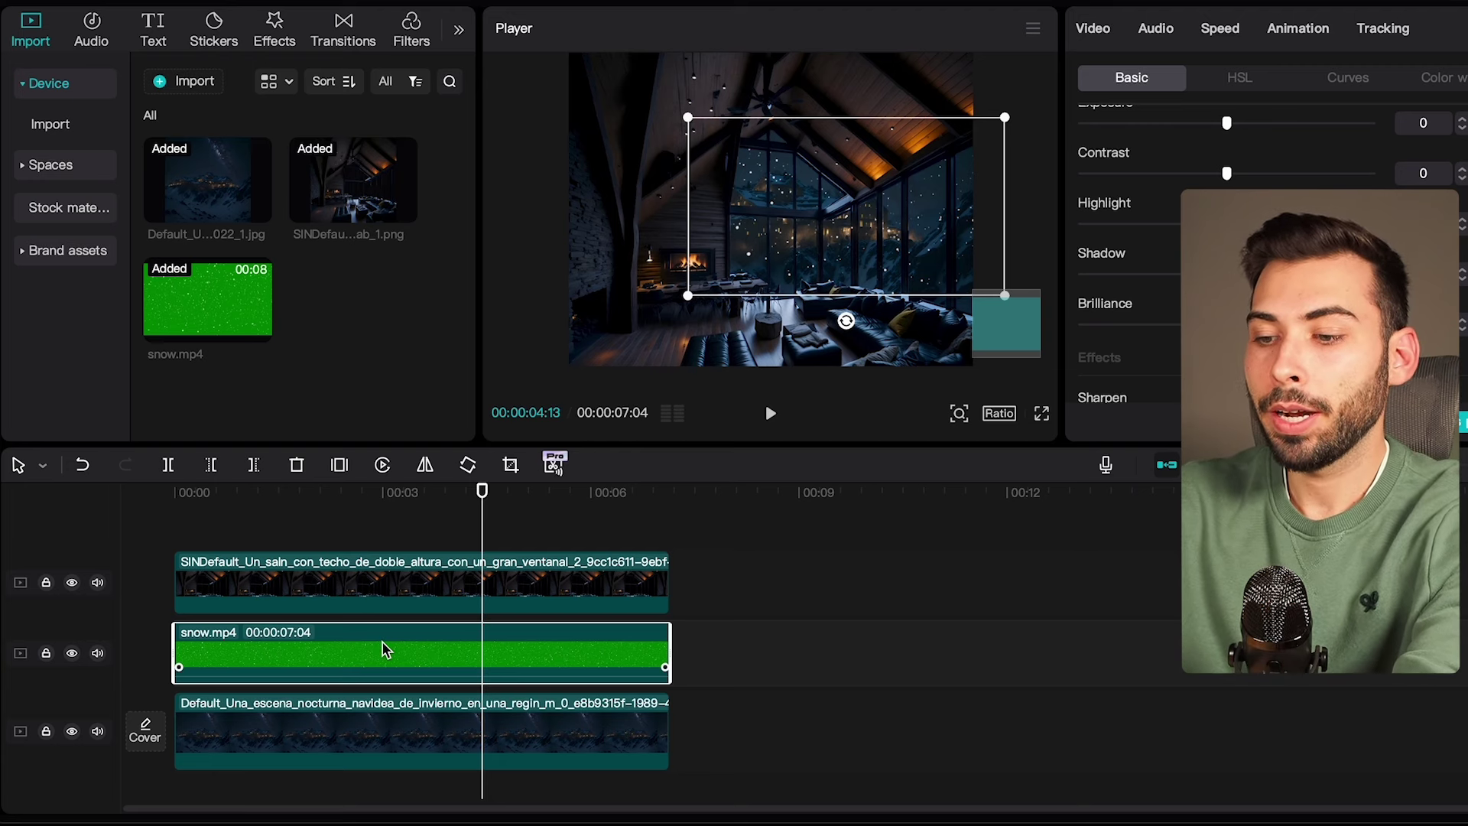
- Duplicate the snow clip, align the copy with the timeline start beneath the cabin layer, and rotate it slightly
key(ctrl+c)
key(ctrl+v)
drag(689, 573, 380, 587)
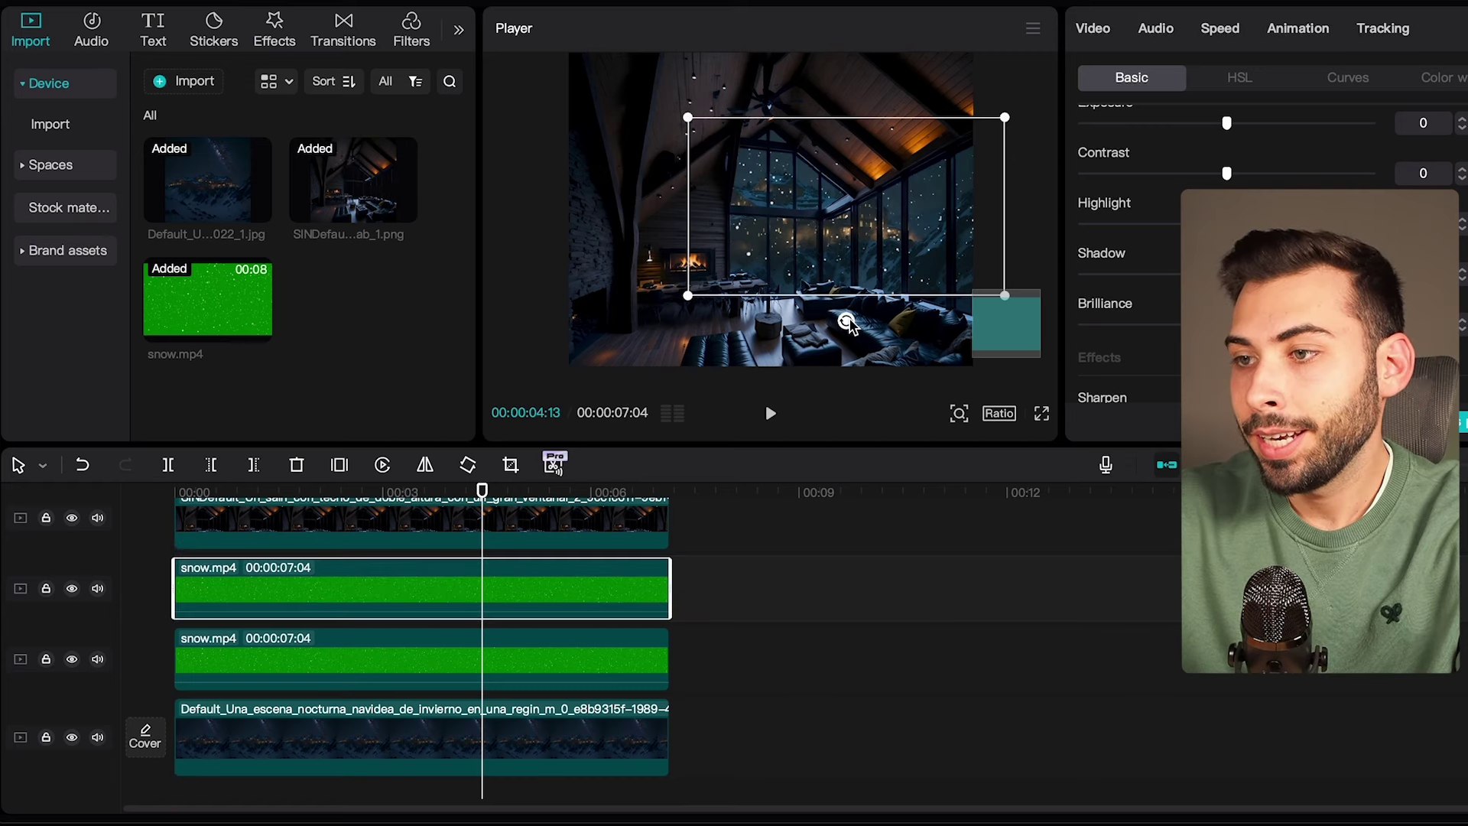
drag(845, 322, 839, 337)
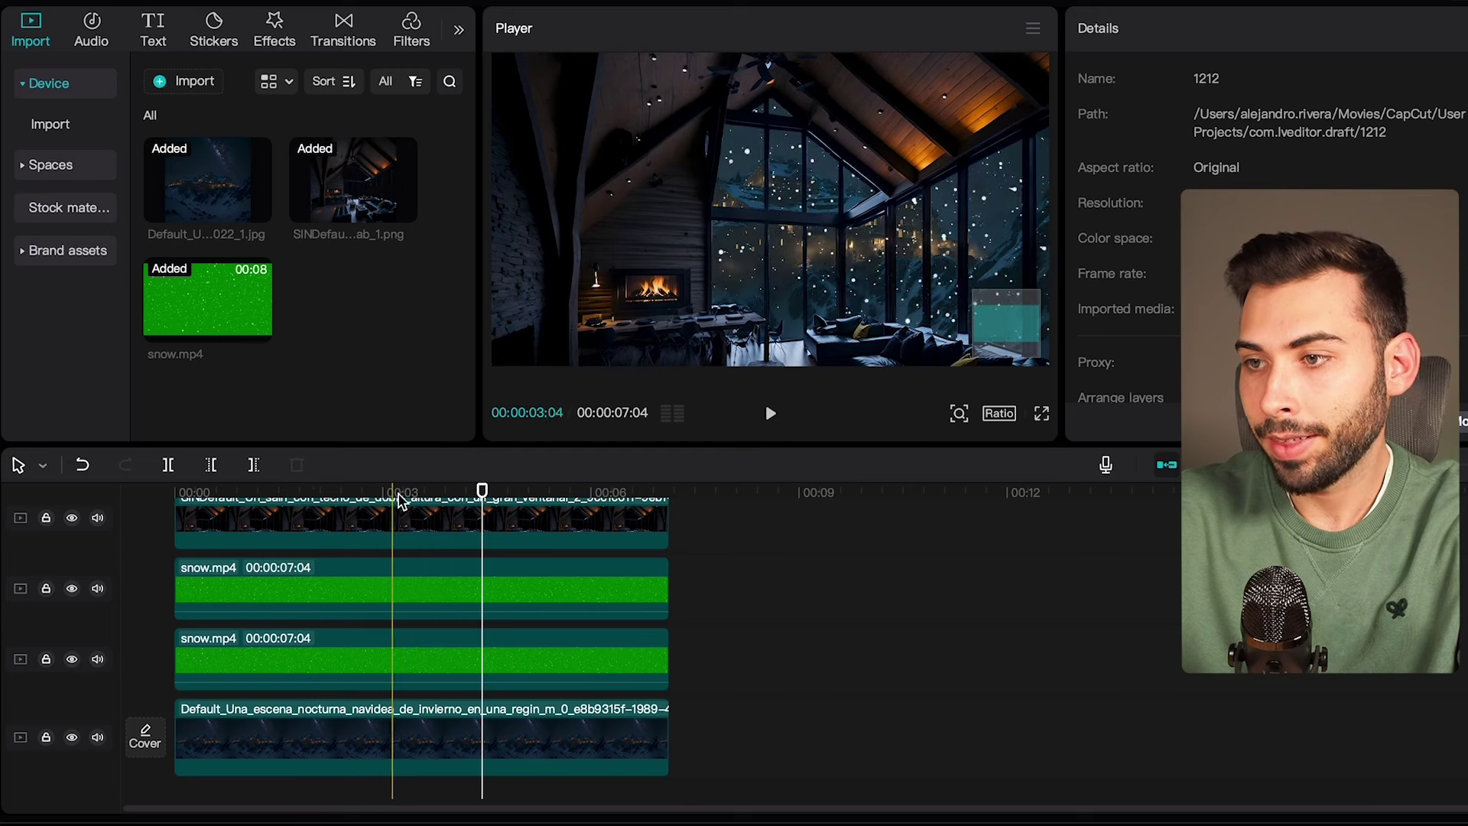
- Inspect the fireplace in the preview and import fire.mp4 into the project
scroll(638, 284, up, 3)
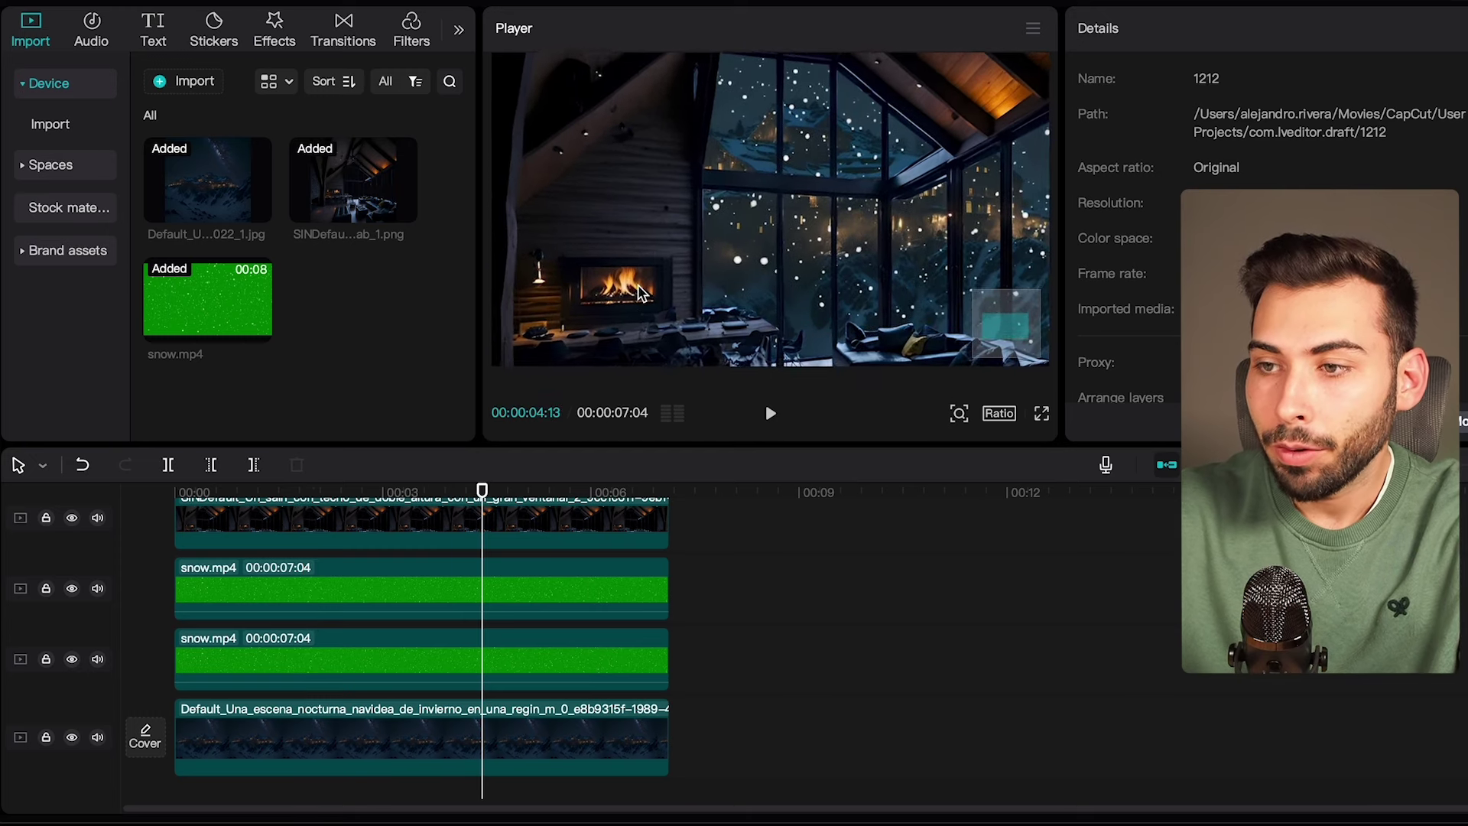
scroll(658, 272, down, 1)
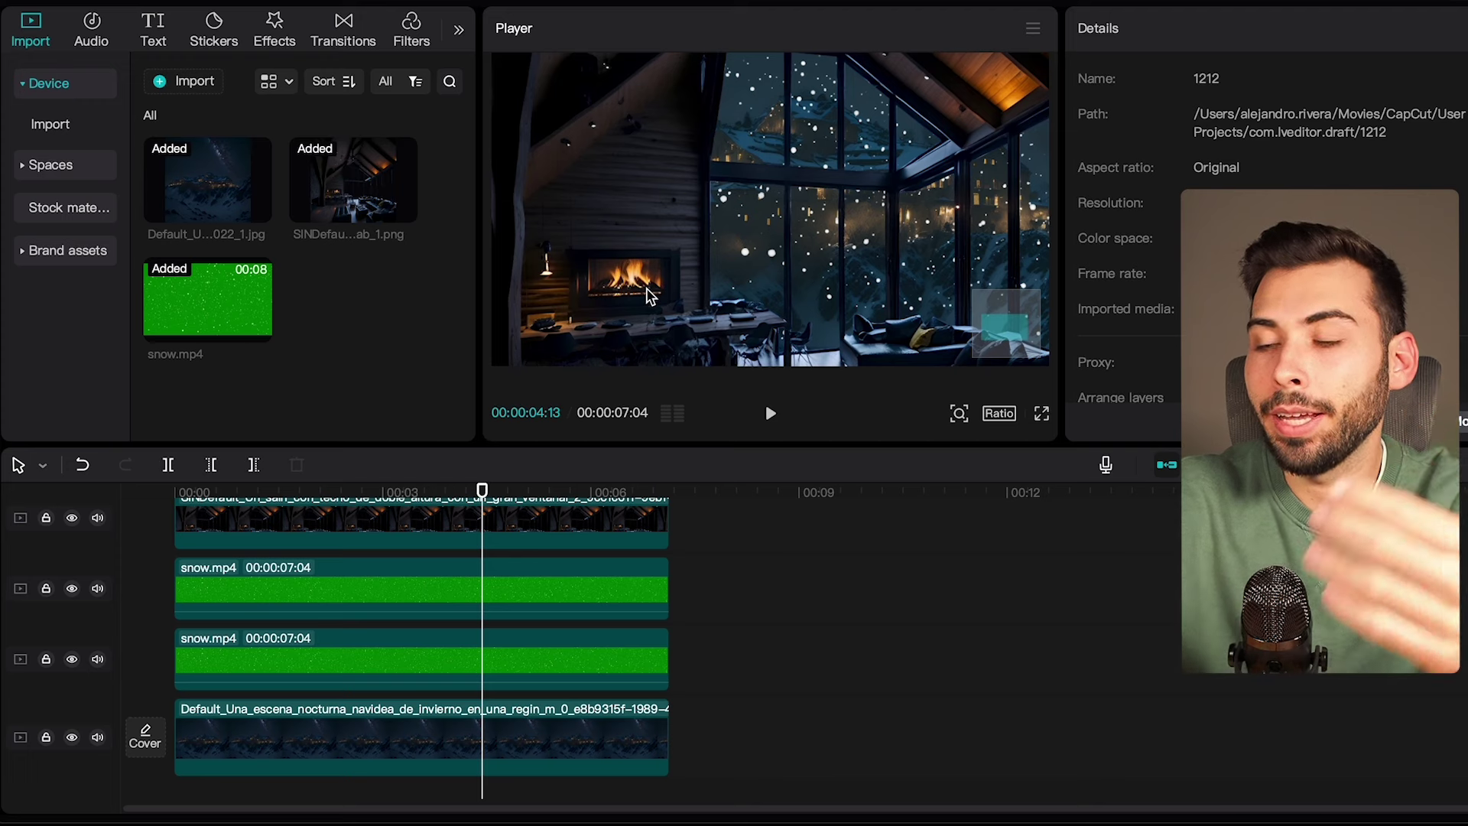
scroll(650, 293, up, 4)
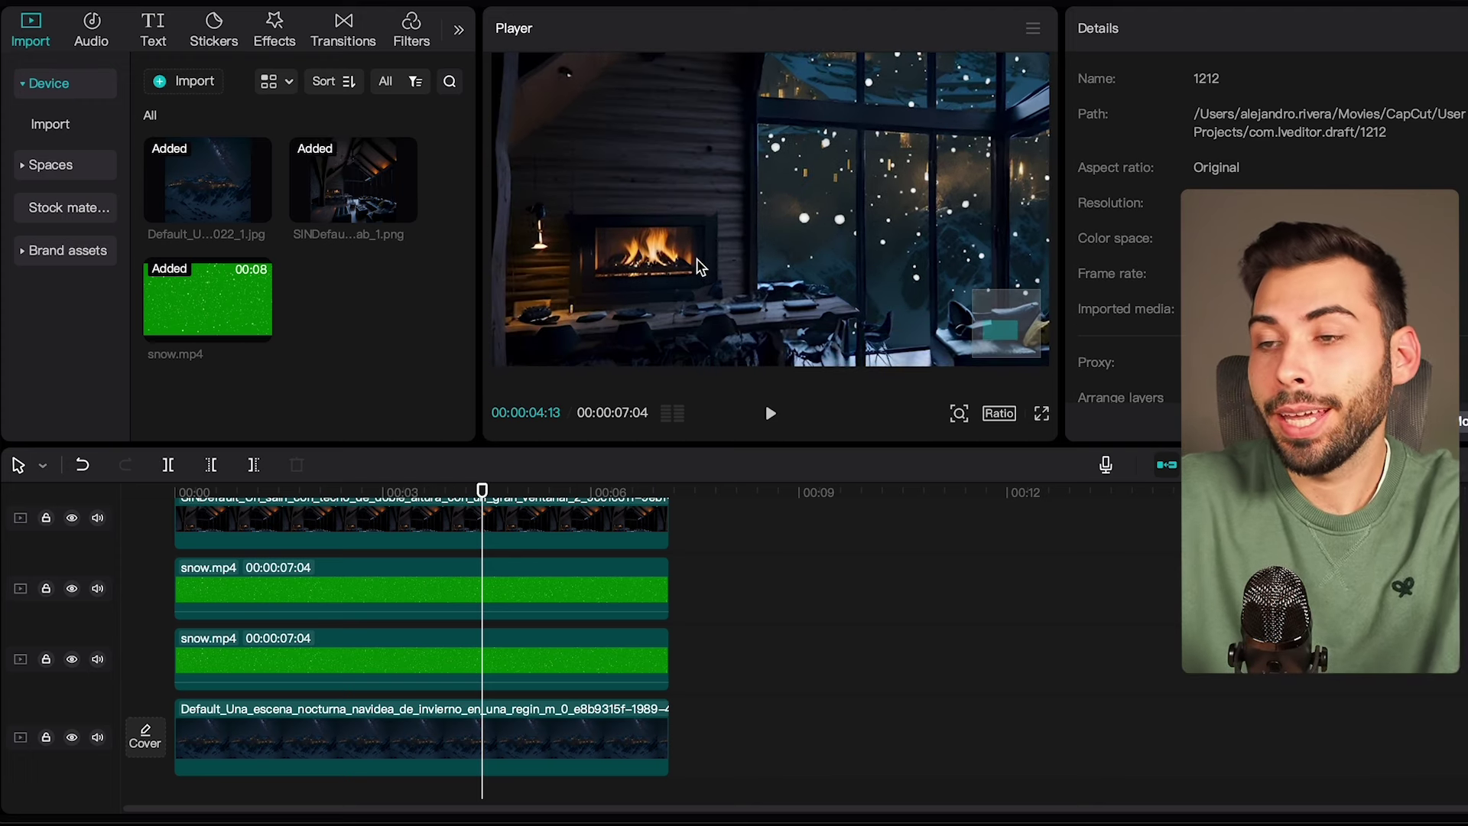
click(186, 80)
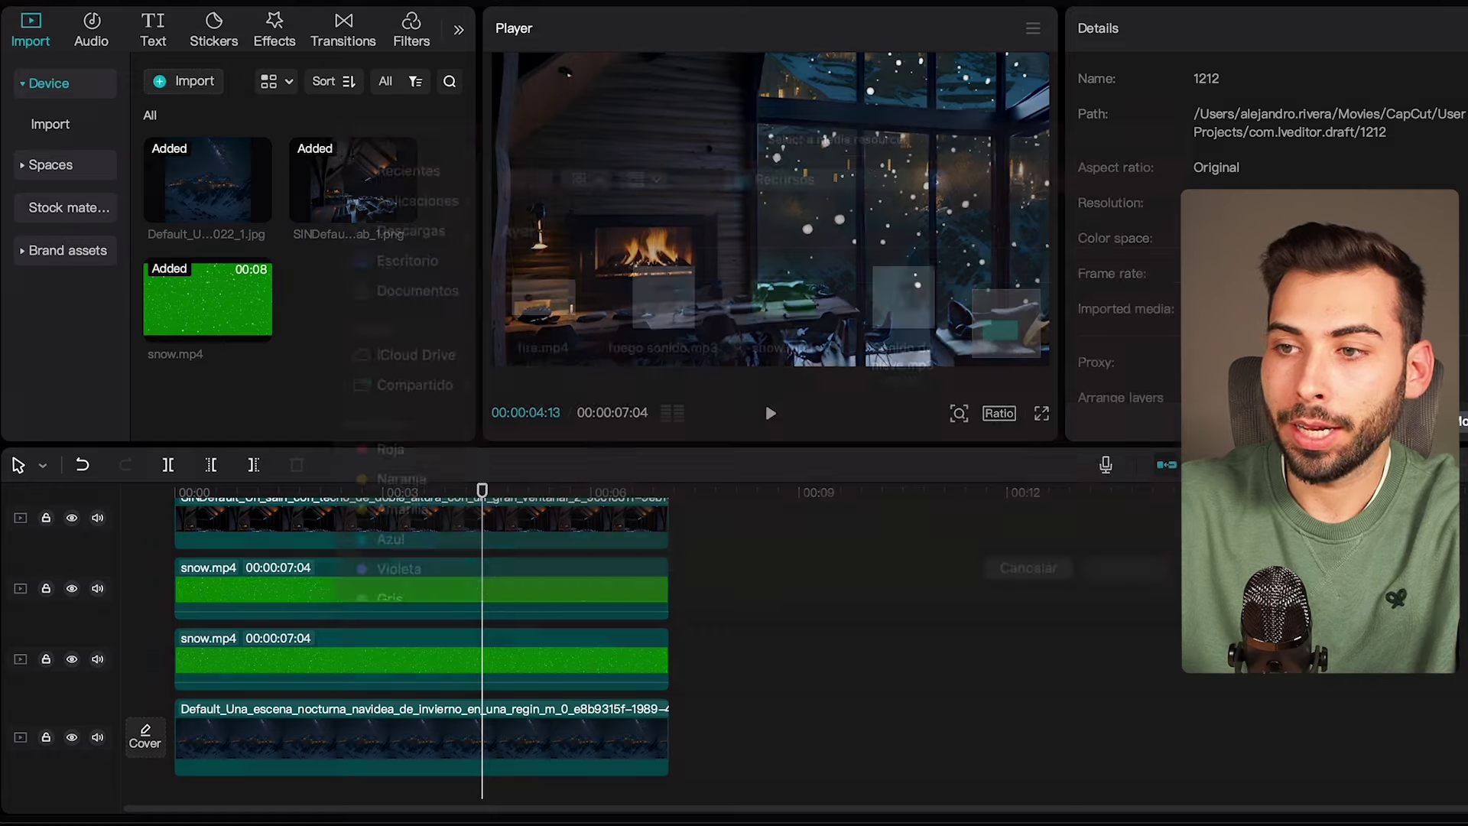
click(1137, 609)
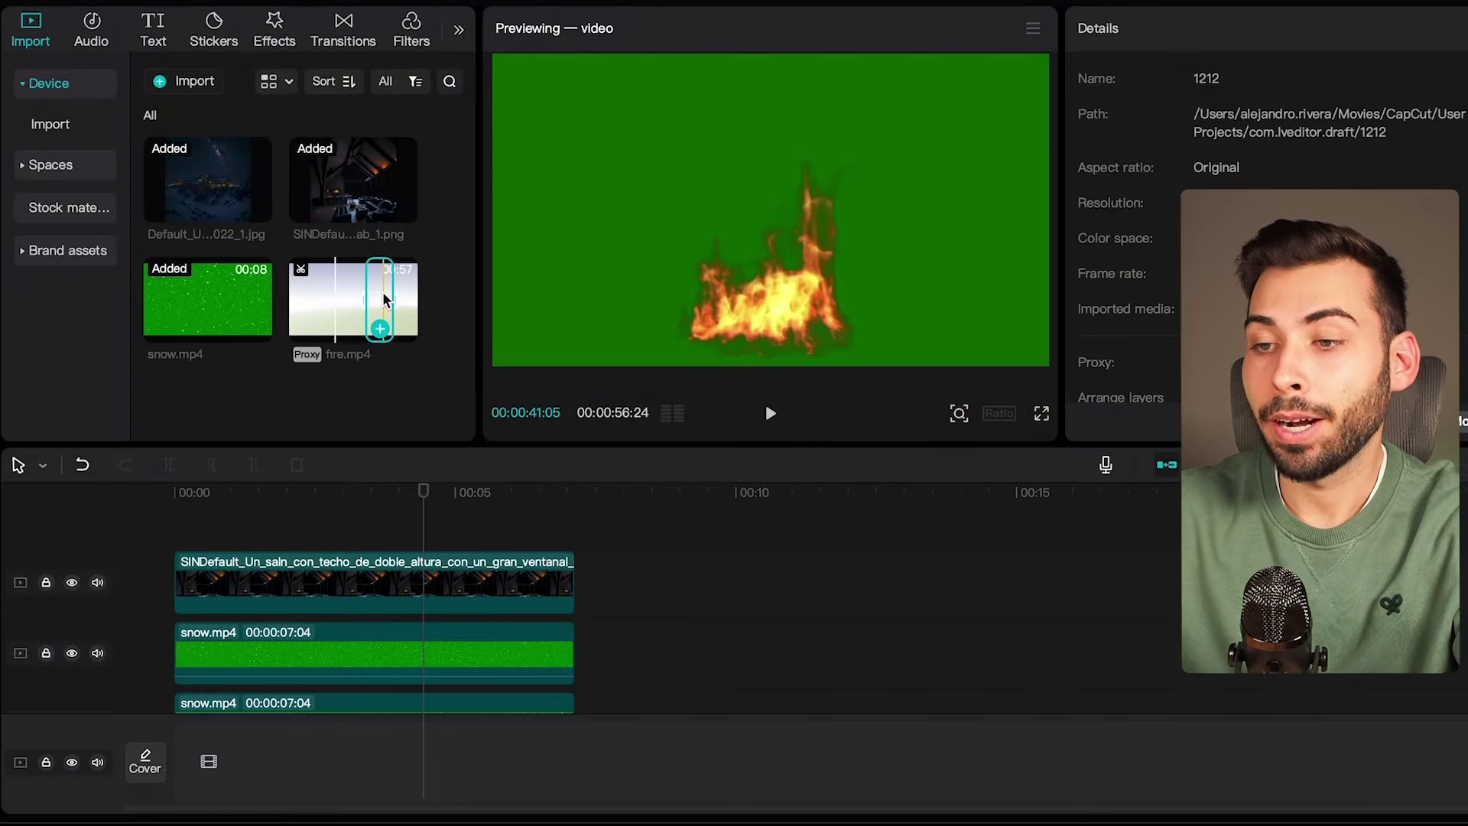
- Place fire.mp4 above the cabin layer from the start, split it where the cabin layer ends, and delete the remainder
drag(382, 291, 190, 627)
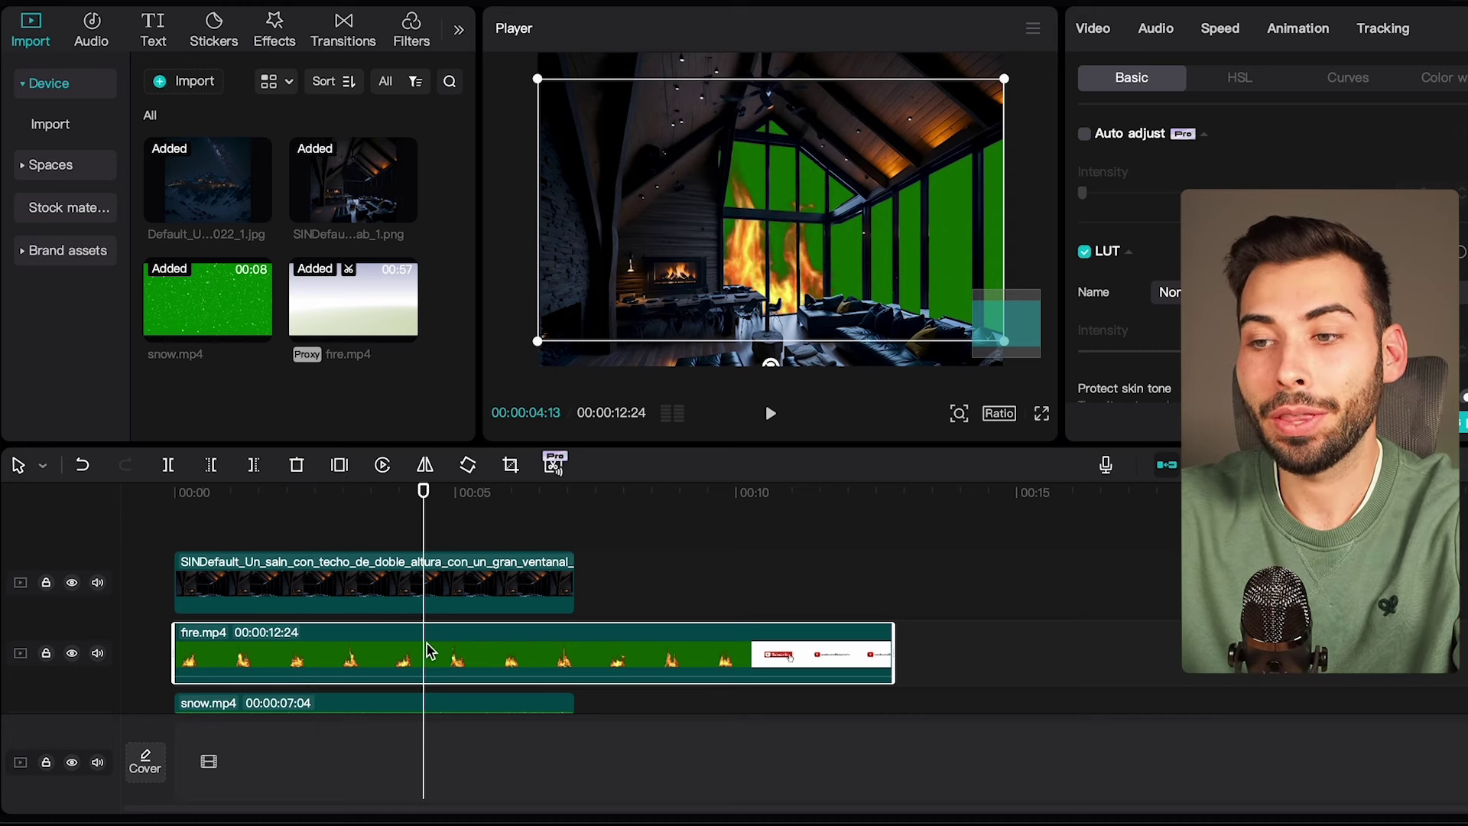
drag(386, 649, 371, 583)
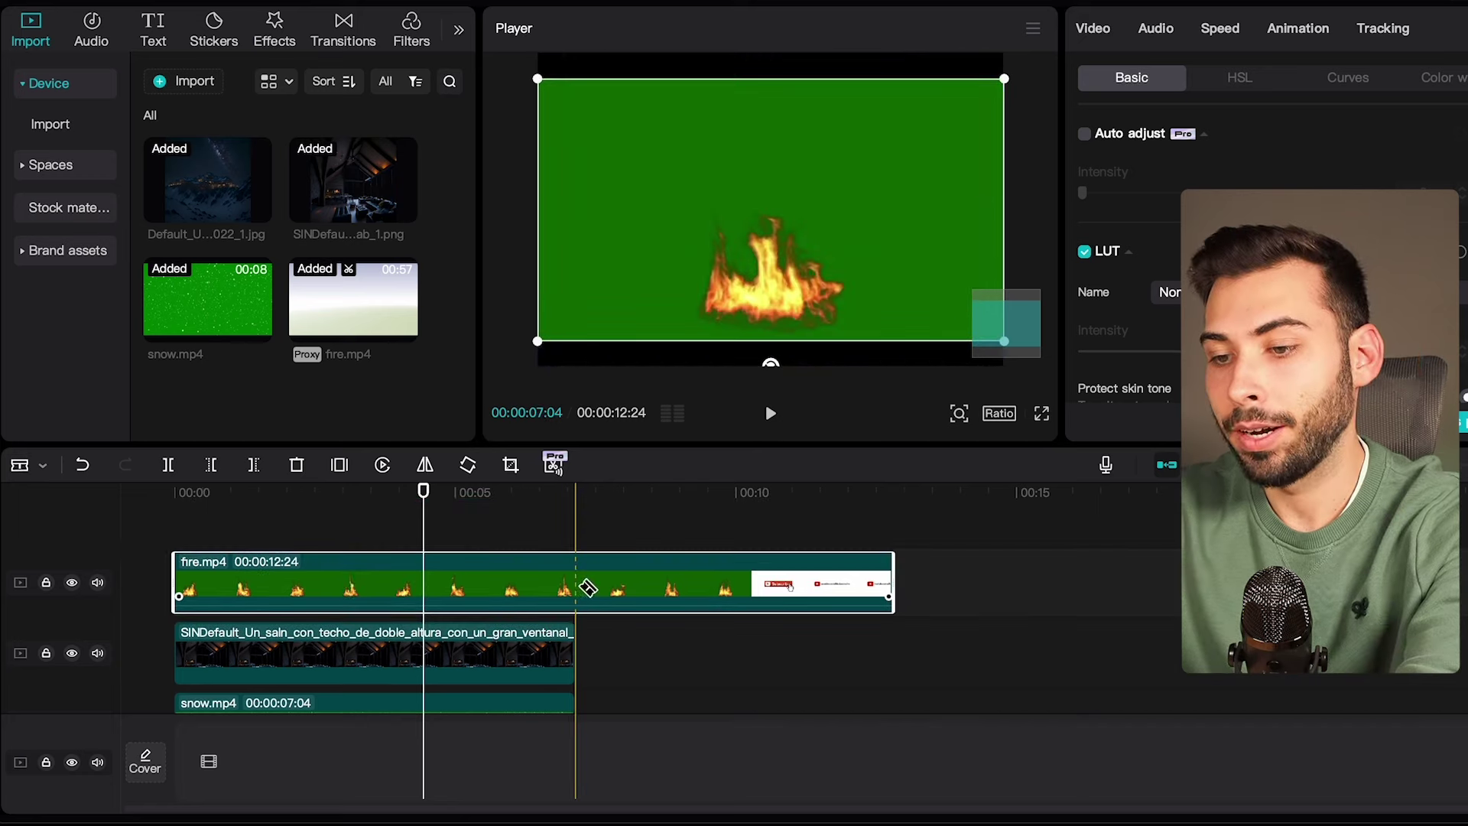
click(576, 588)
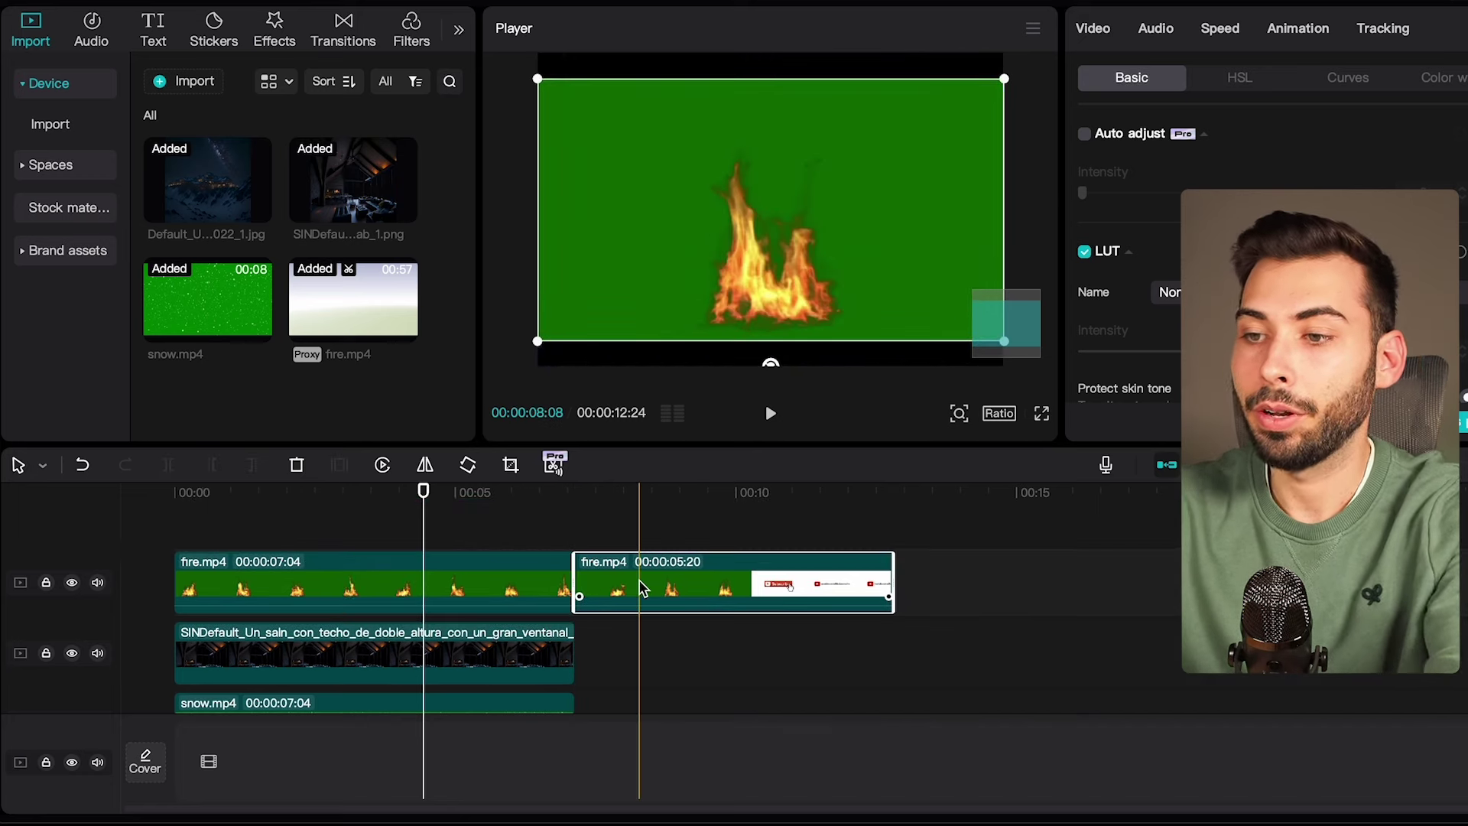
key(Delete)
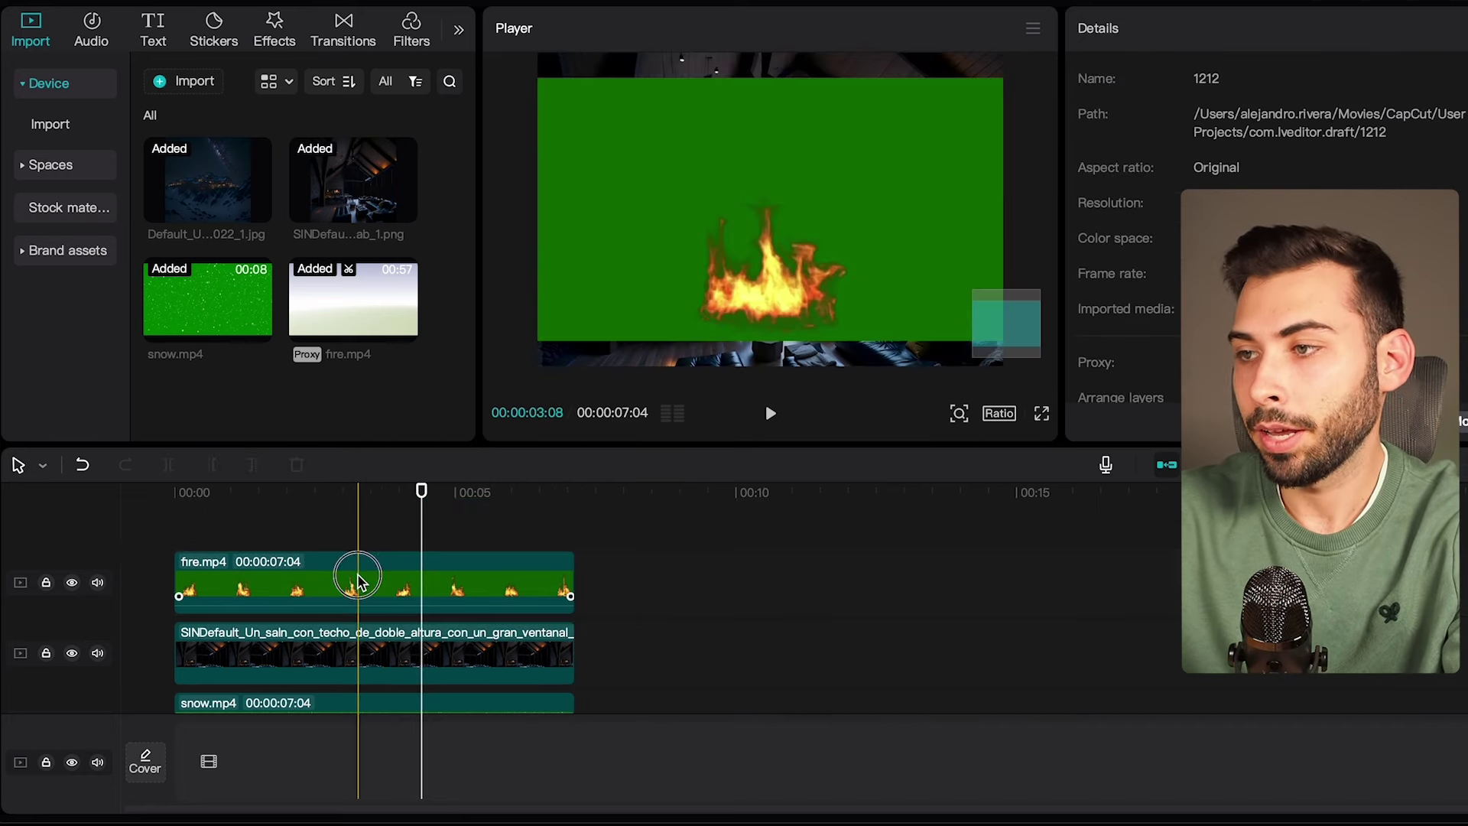
- Apply a chroma key to the fire clip, sampling its green background and setting the intensity to 32
click(355, 580)
click(1094, 28)
click(1085, 134)
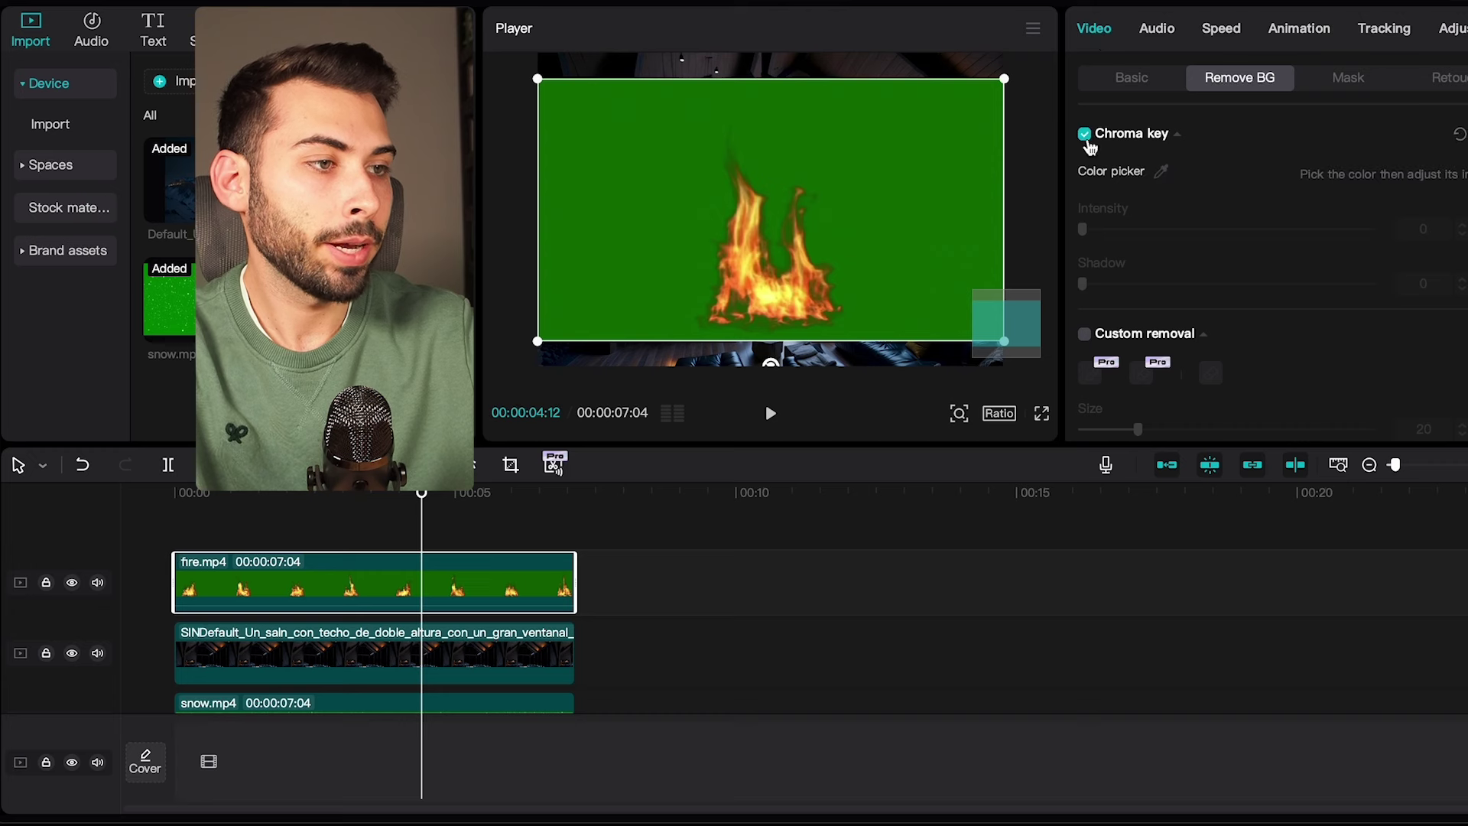
click(1161, 173)
click(927, 155)
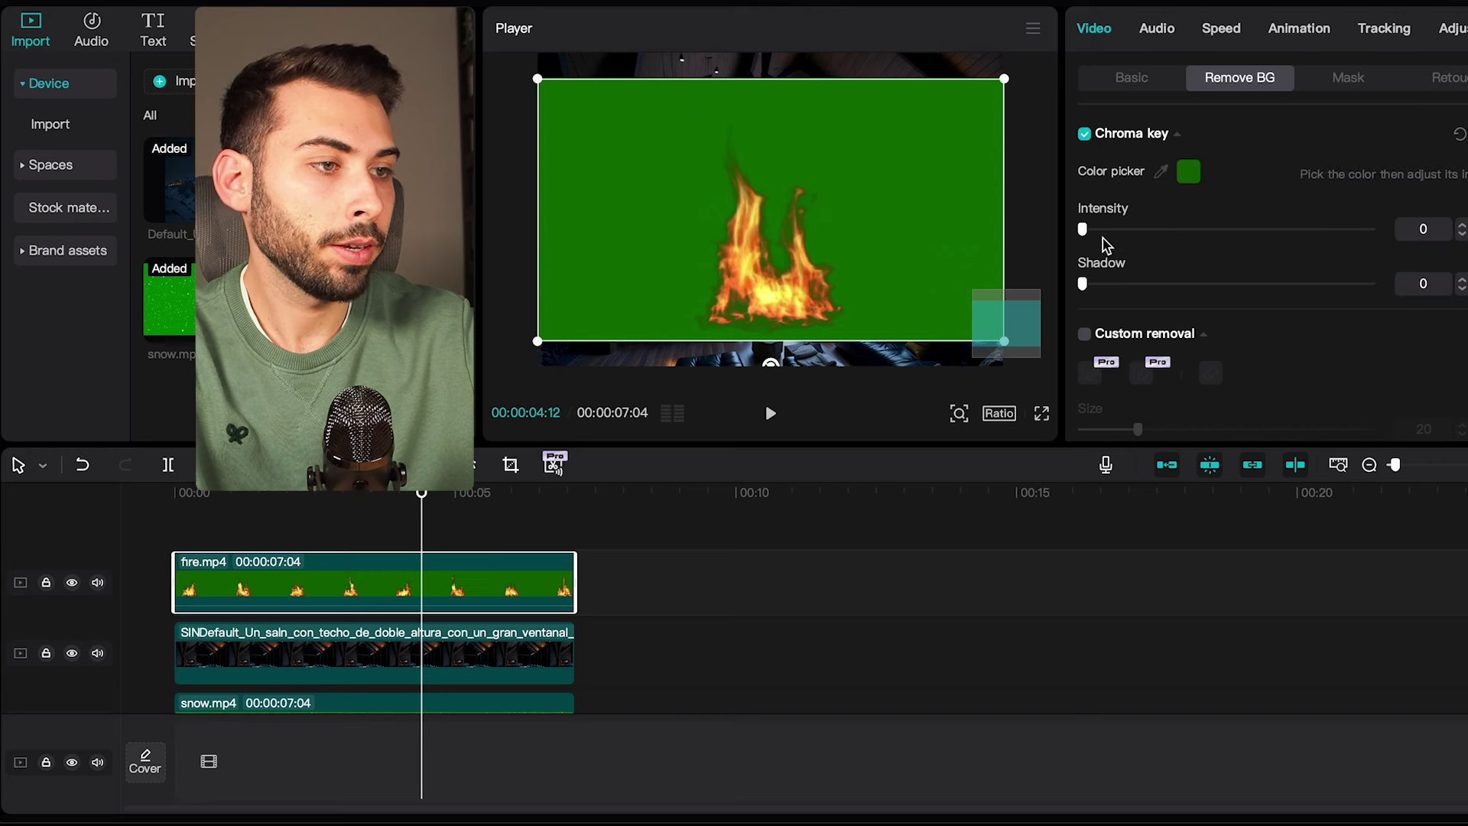
drag(1082, 229, 1175, 229)
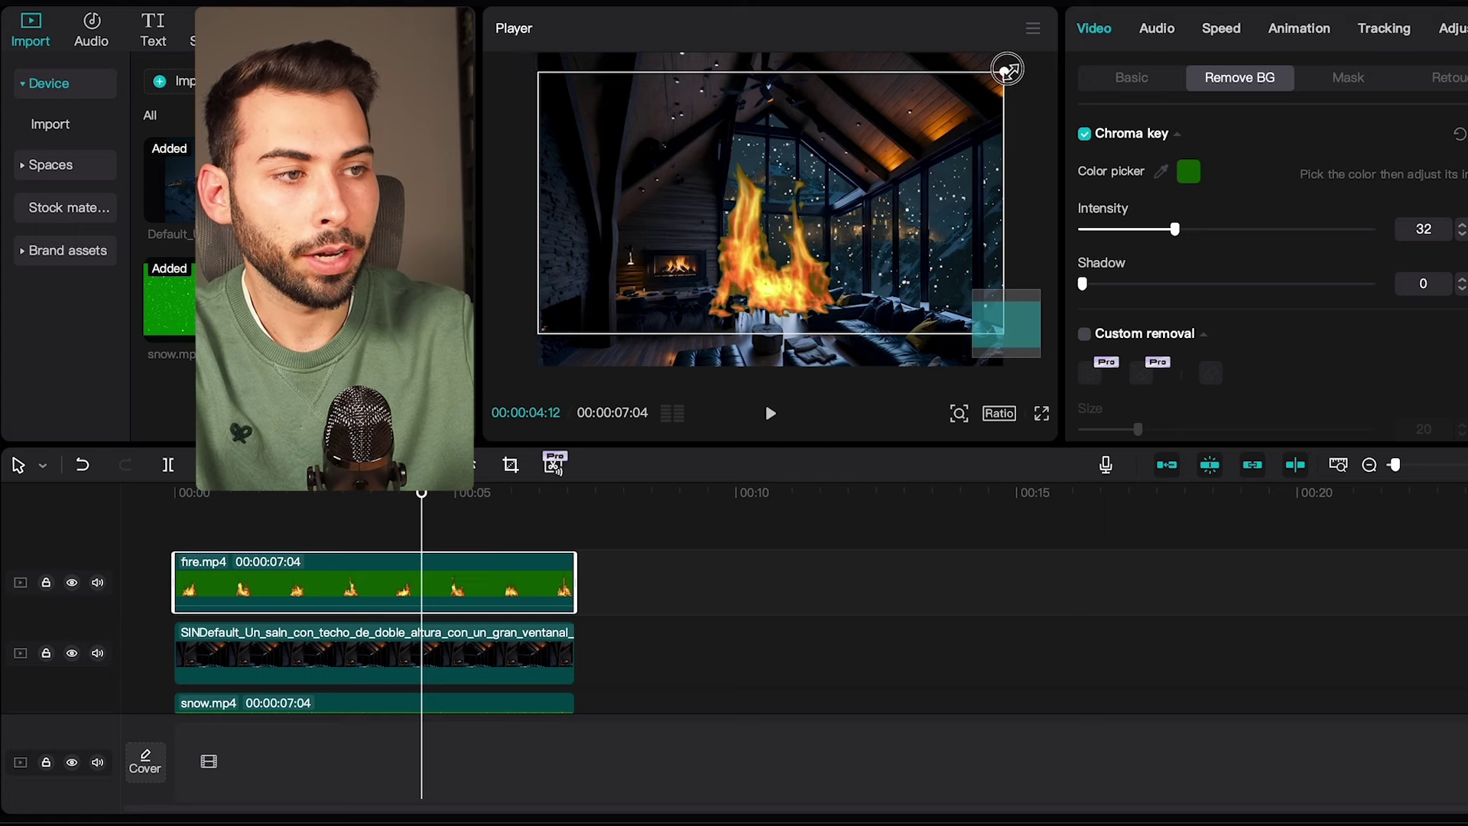
- Shrink the fire clip and position its flames inside the cabin's fireplace
drag(1002, 73, 688, 166)
scroll(890, 122, up, 4)
scroll(889, 122, down, 3)
scroll(890, 122, left, 3)
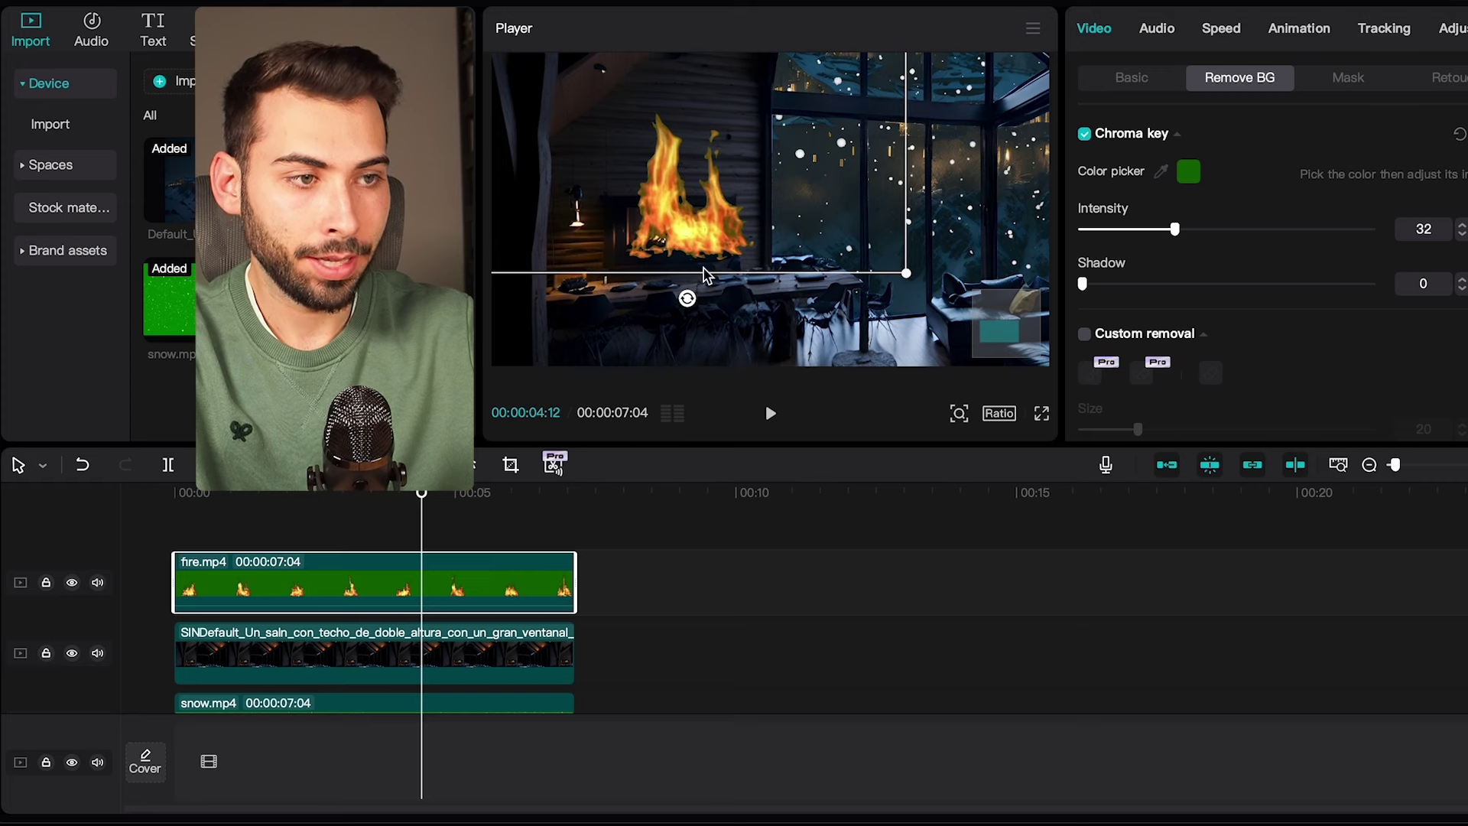
drag(879, 258, 777, 225)
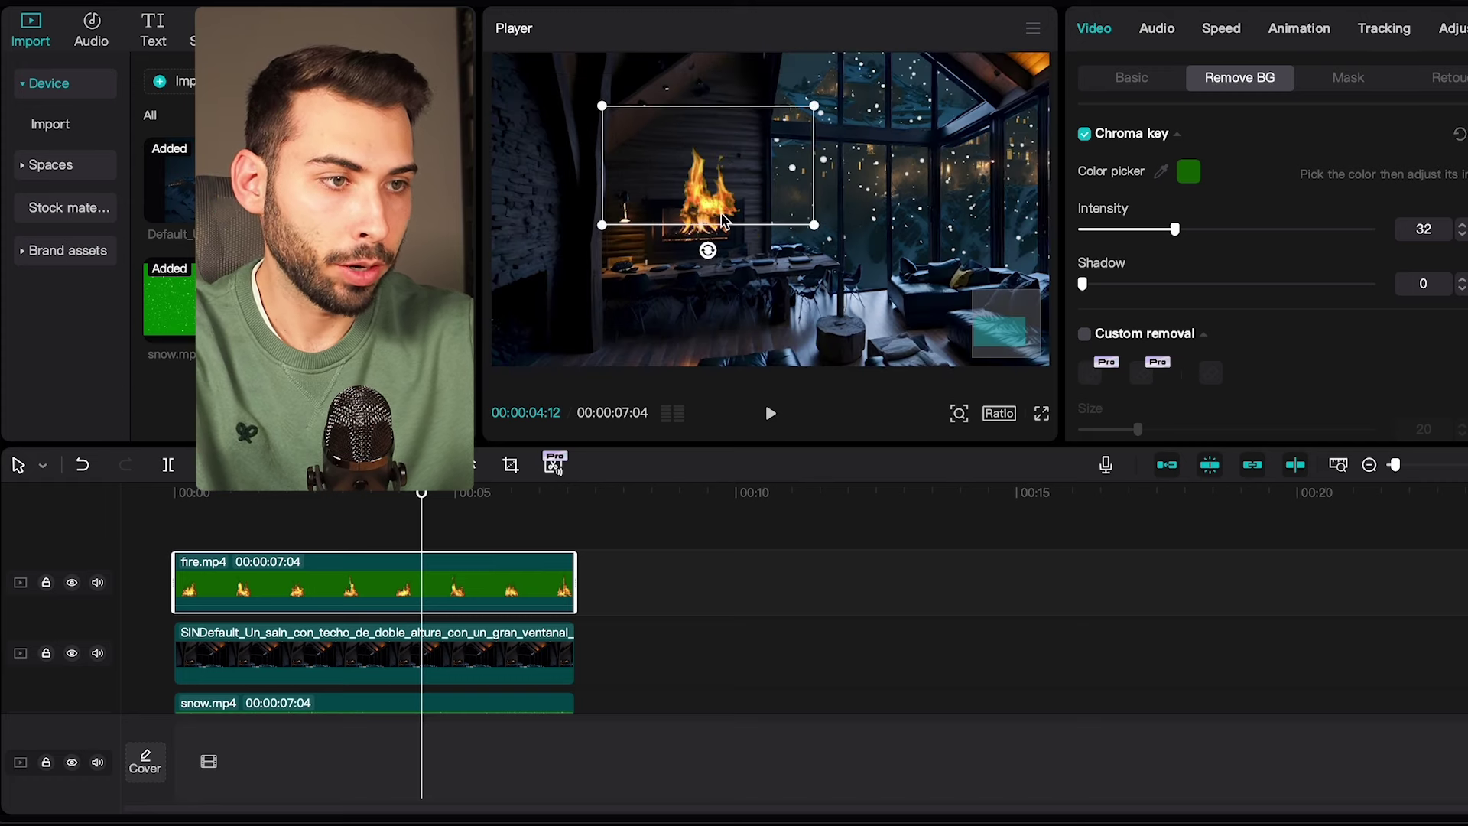
scroll(727, 221, up, 4)
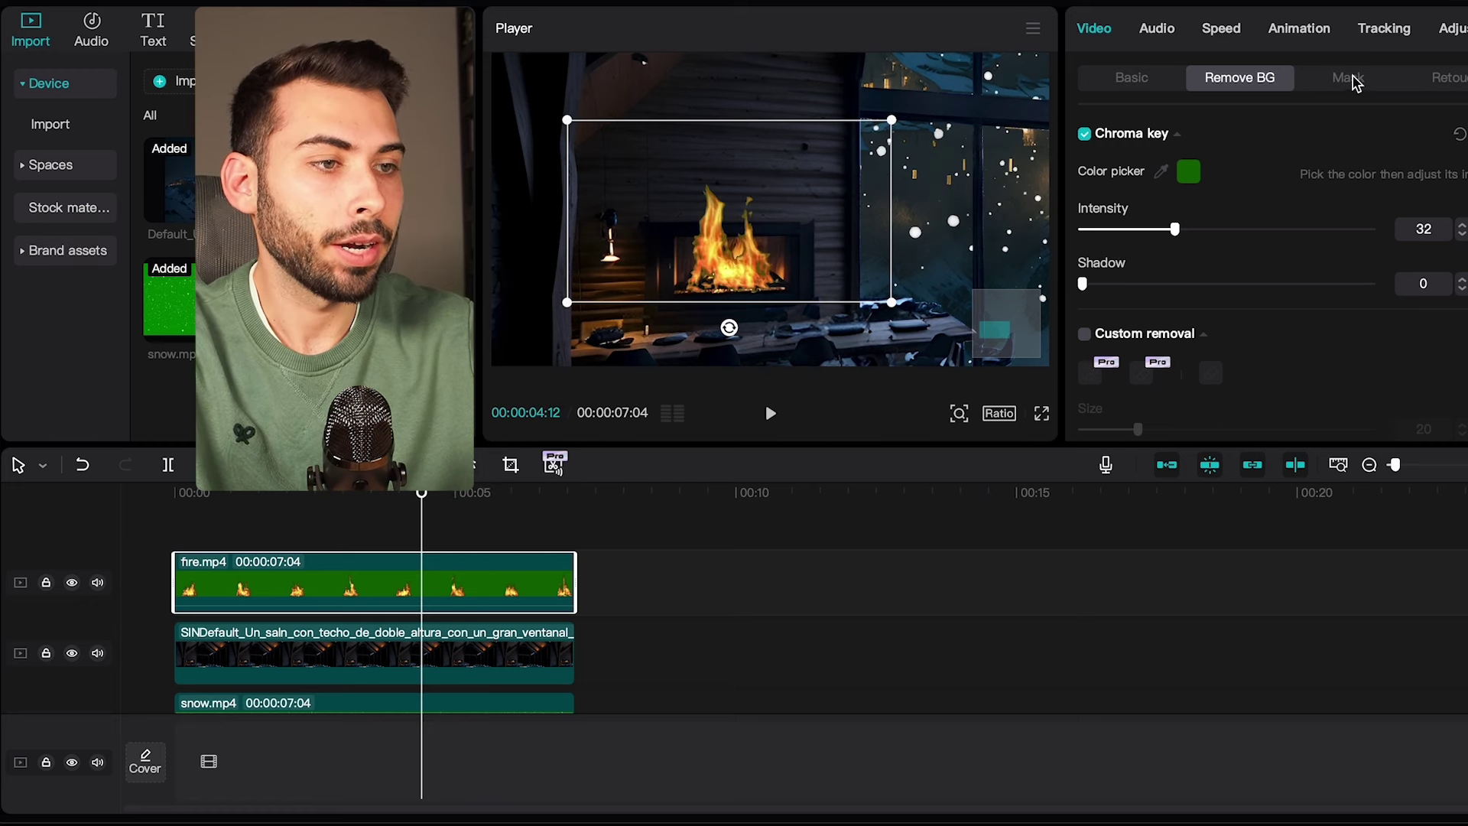
- Apply a rectangle mask to the fire clip, shrunk and moved to about X 7, Y -299 so the flames stay inside the fireplace opening
click(1352, 79)
click(1447, 197)
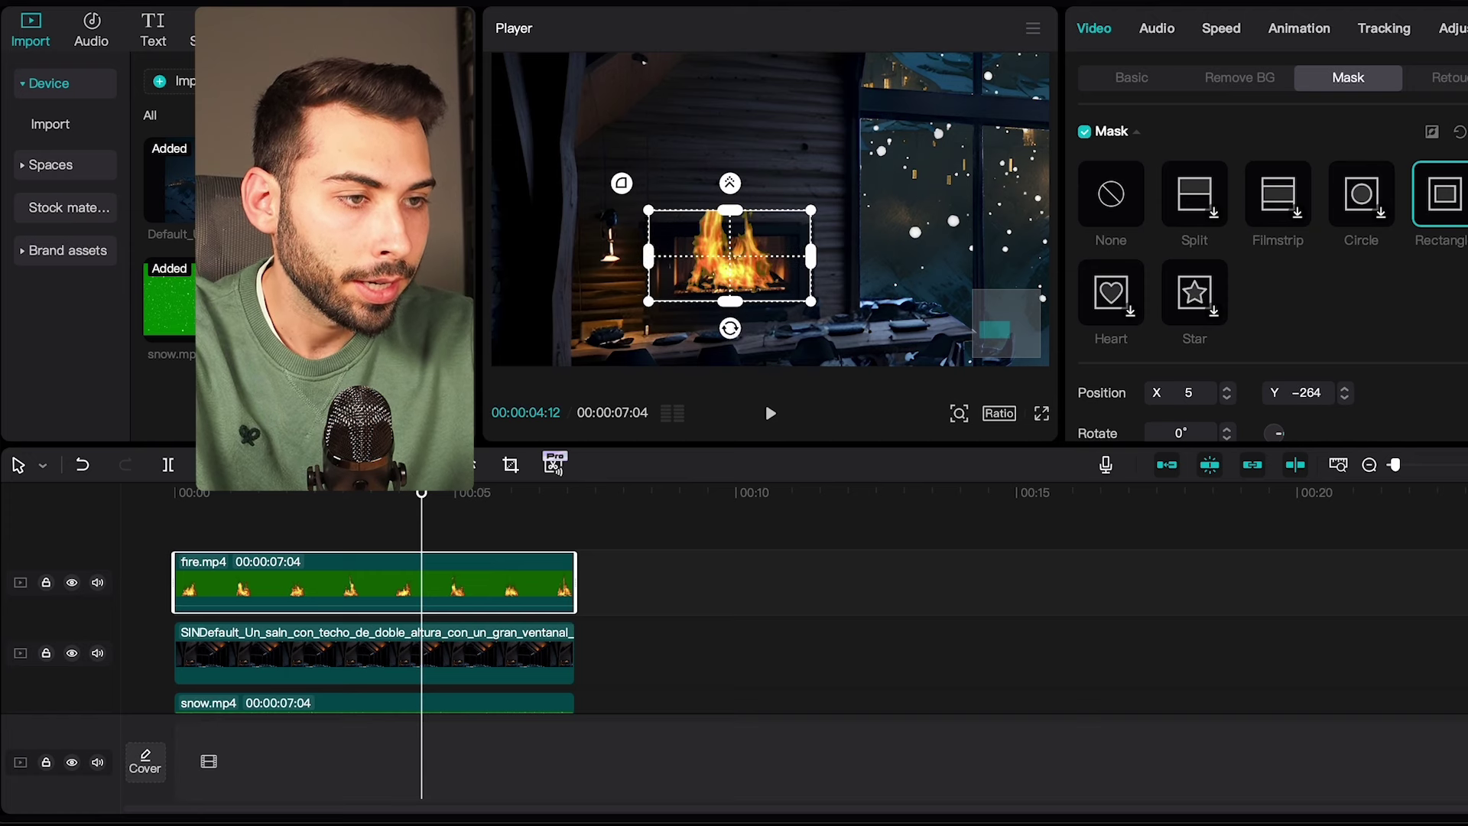
drag(730, 329, 748, 335)
drag(742, 330, 746, 330)
drag(811, 298, 801, 289)
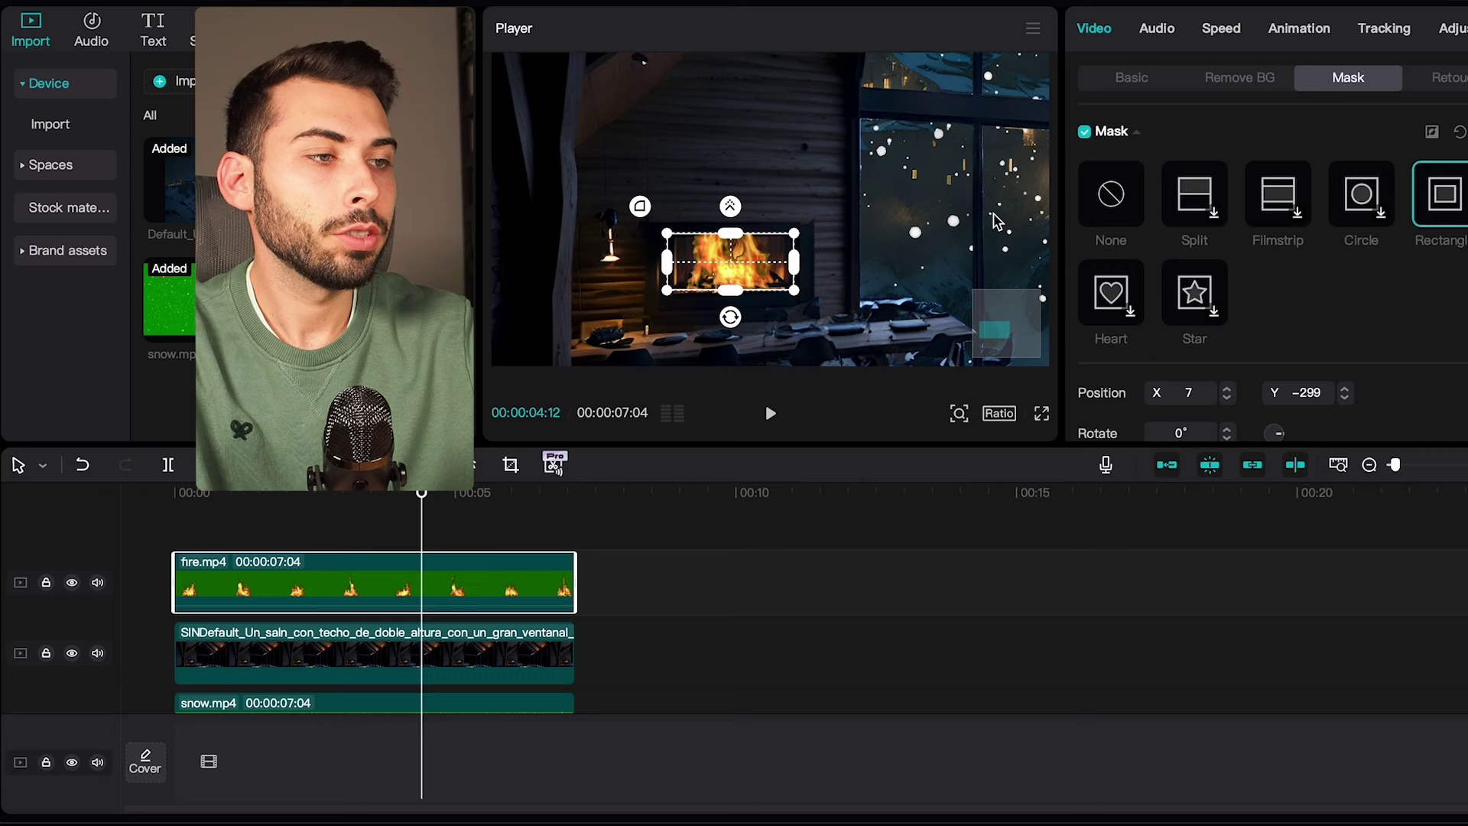
click(1132, 77)
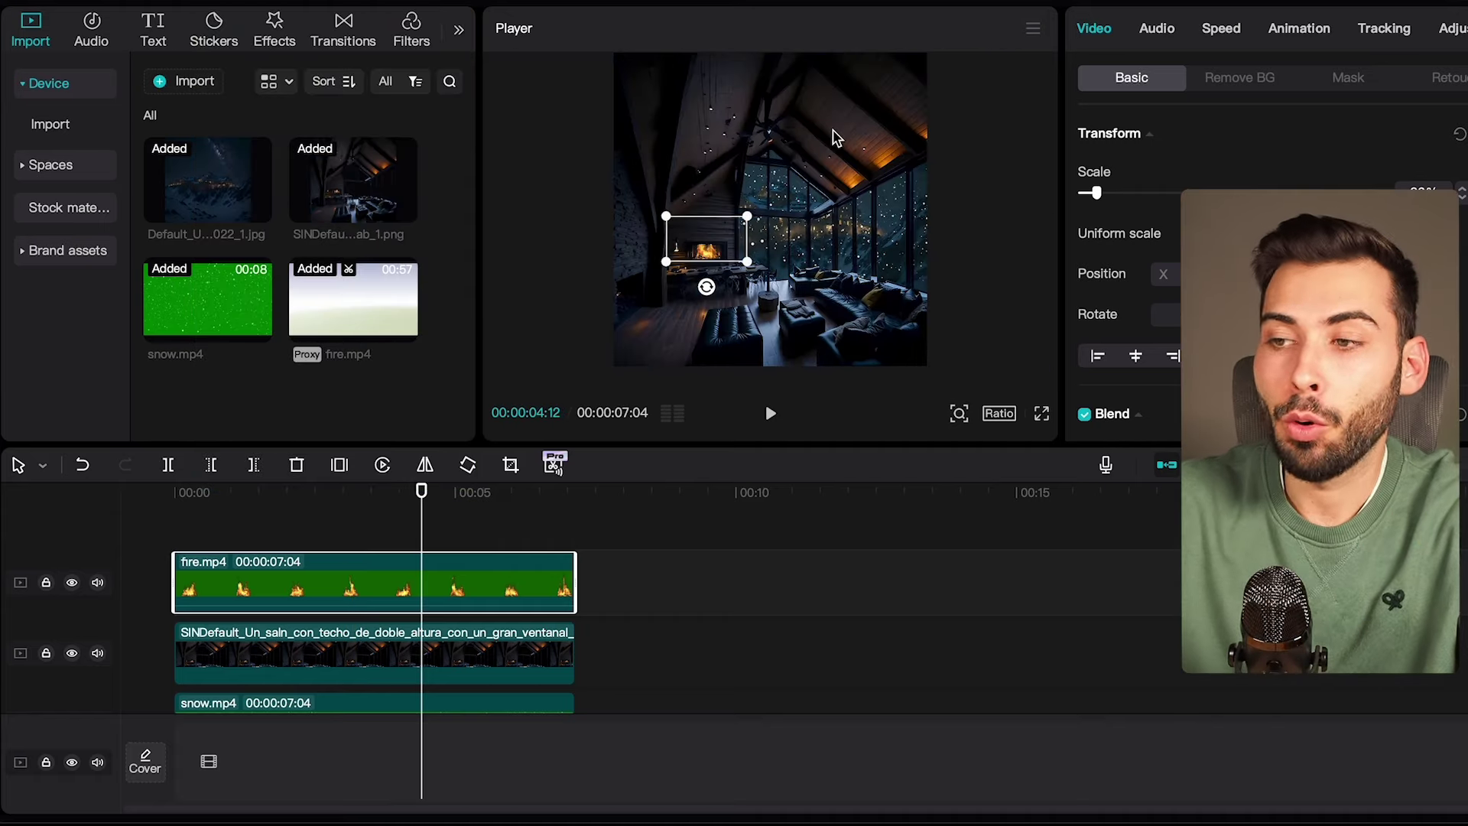
click(833, 212)
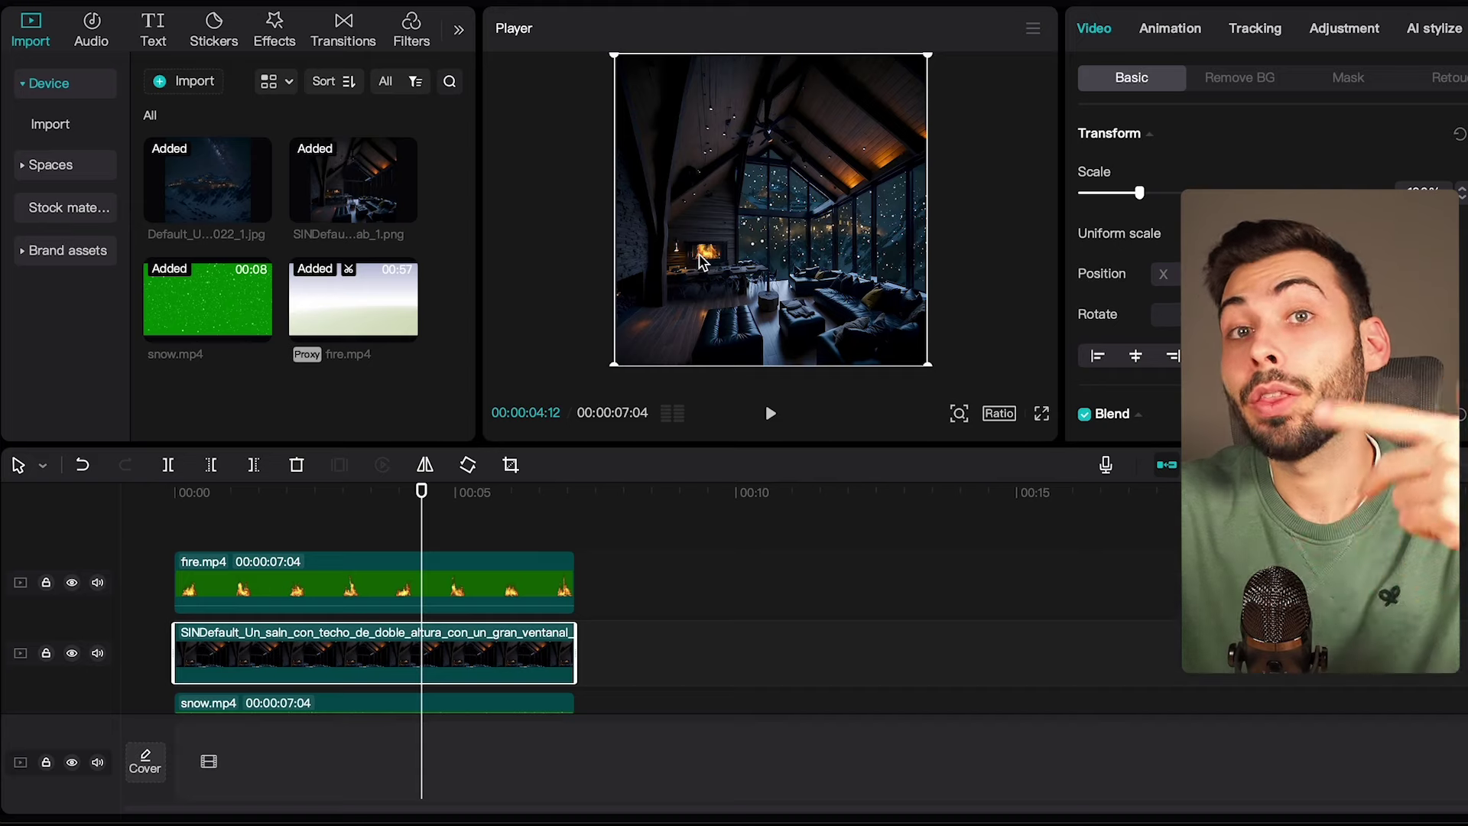
- Import the audio files fuego sonido.mp3 and Sonido de nieve.mp3 into the project together
click(186, 80)
click(664, 336)
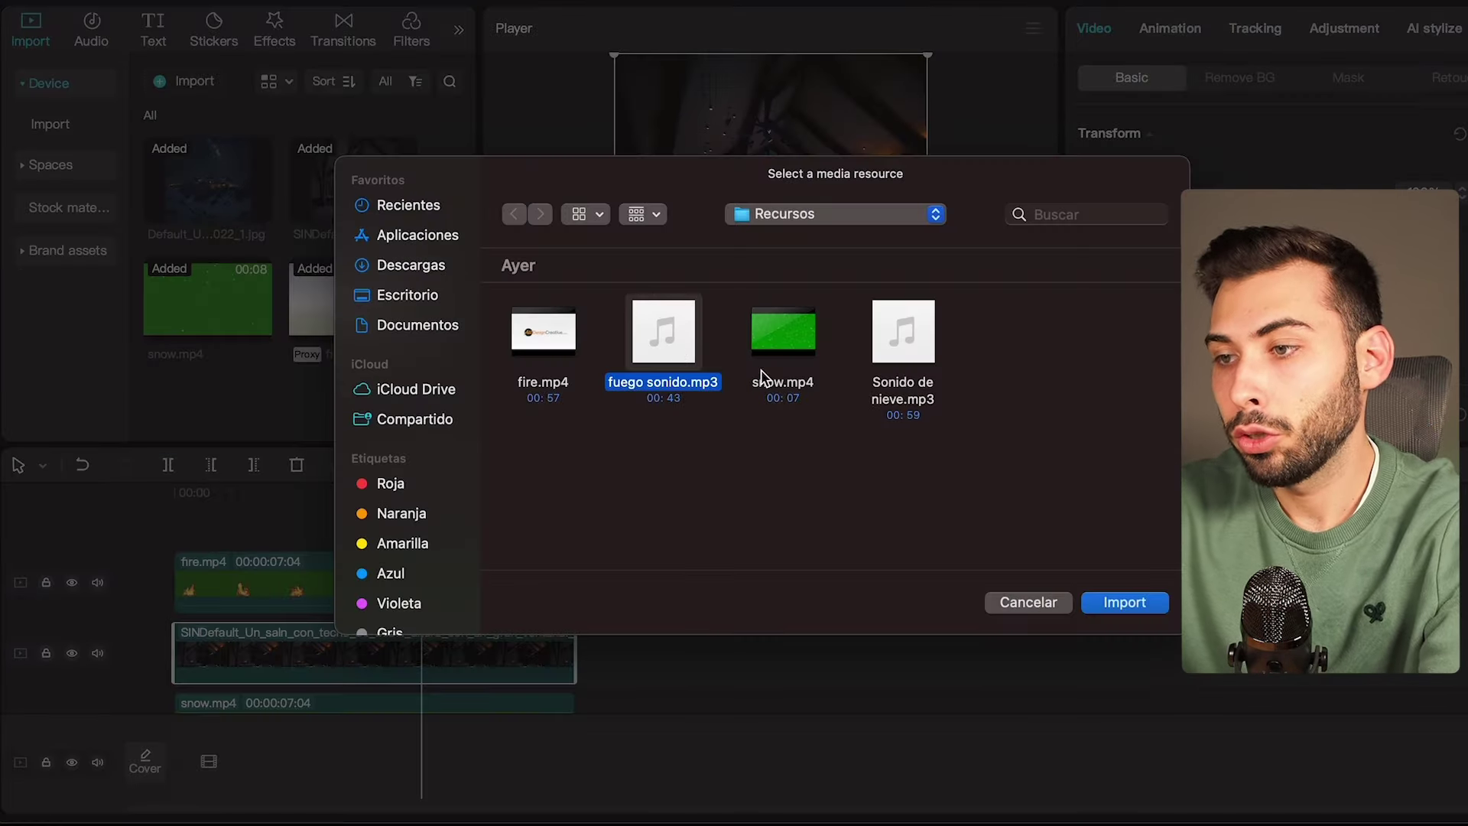
super+click(910, 365)
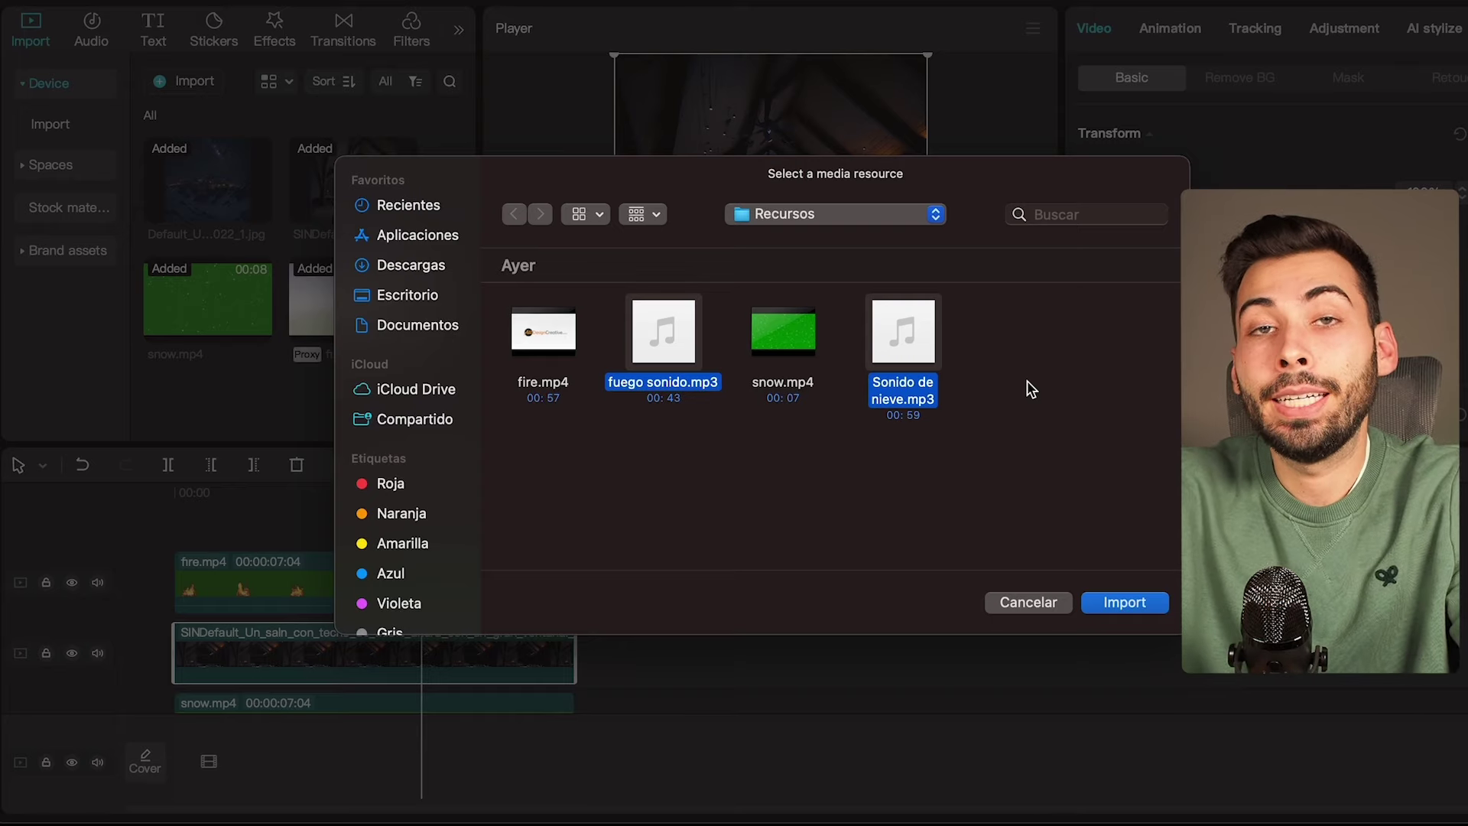
click(1145, 609)
- Place fuego sonido.mp3 and Sonido de nieve.mp3 on separate audio tracks, both starting at the beginning of the timeline
drag(217, 359, 160, 700)
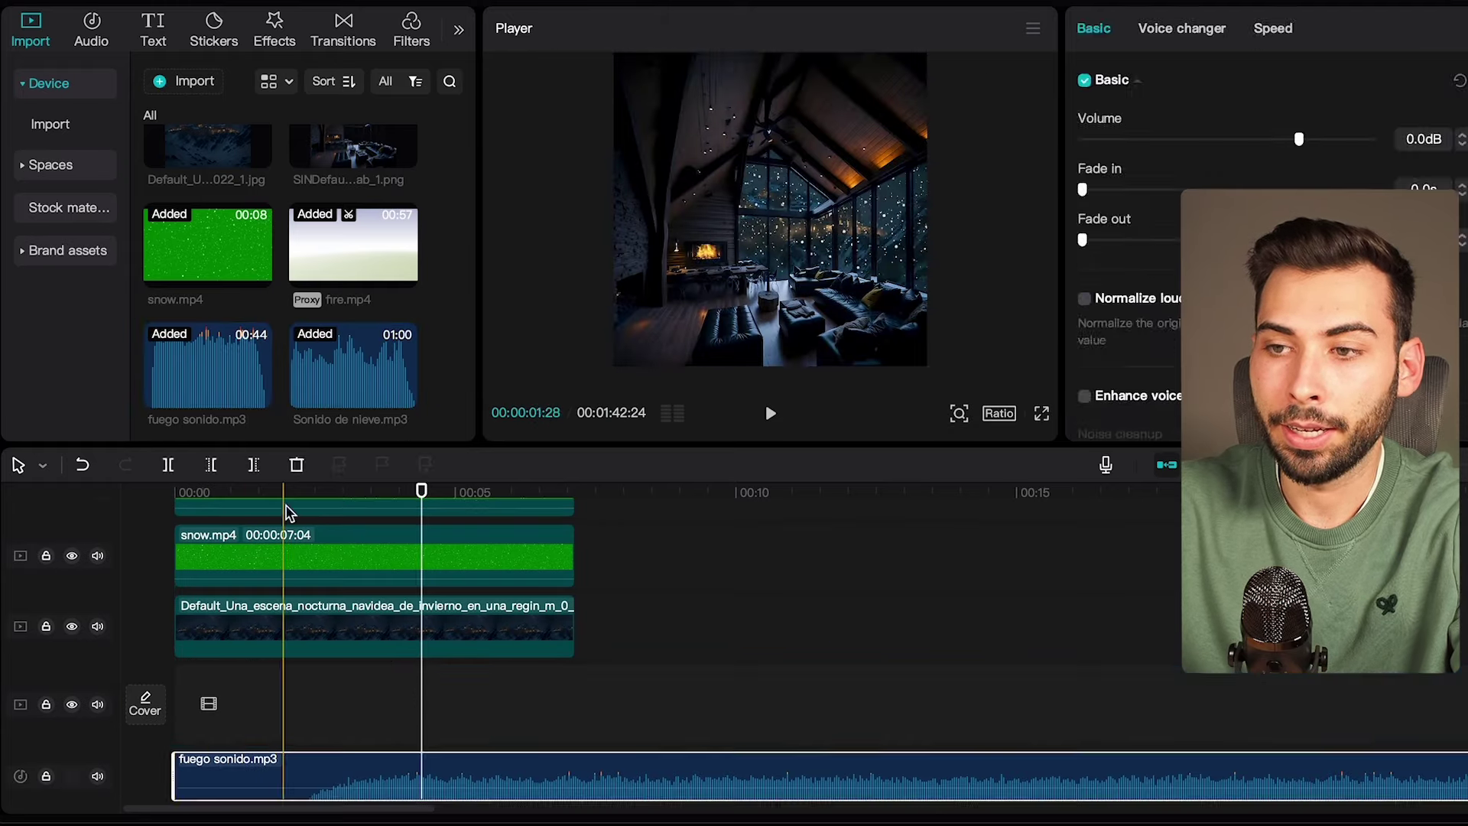
drag(289, 513, 311, 704)
drag(489, 711, 360, 715)
- Split both audio clips where the video layers end and delete the remaining parts
scroll(289, 671, down, 3)
click(288, 667)
click(288, 733)
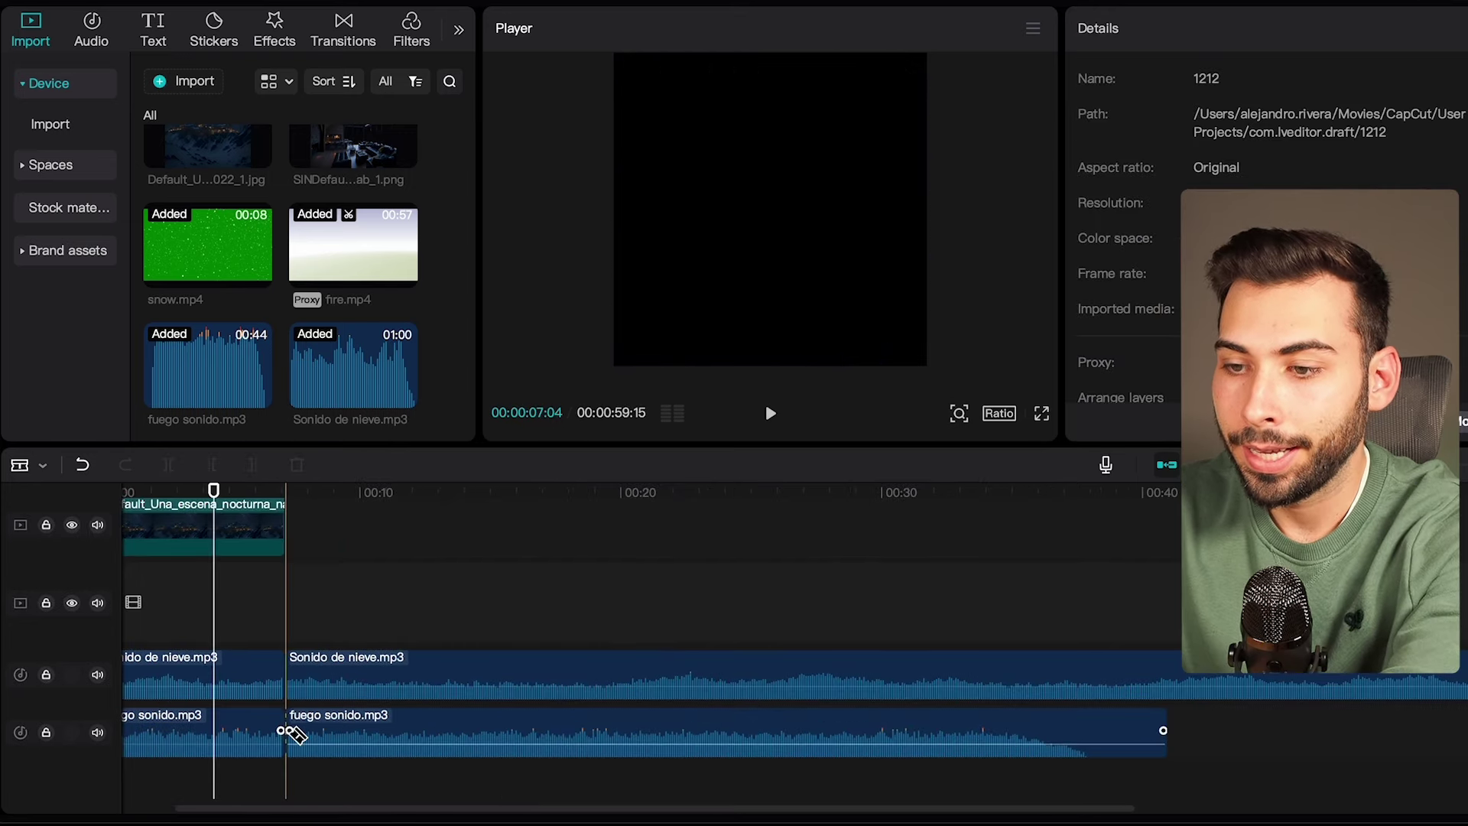
key(a)
scroll(383, 667, down, 3)
scroll(695, 780, up, 5)
click(567, 698)
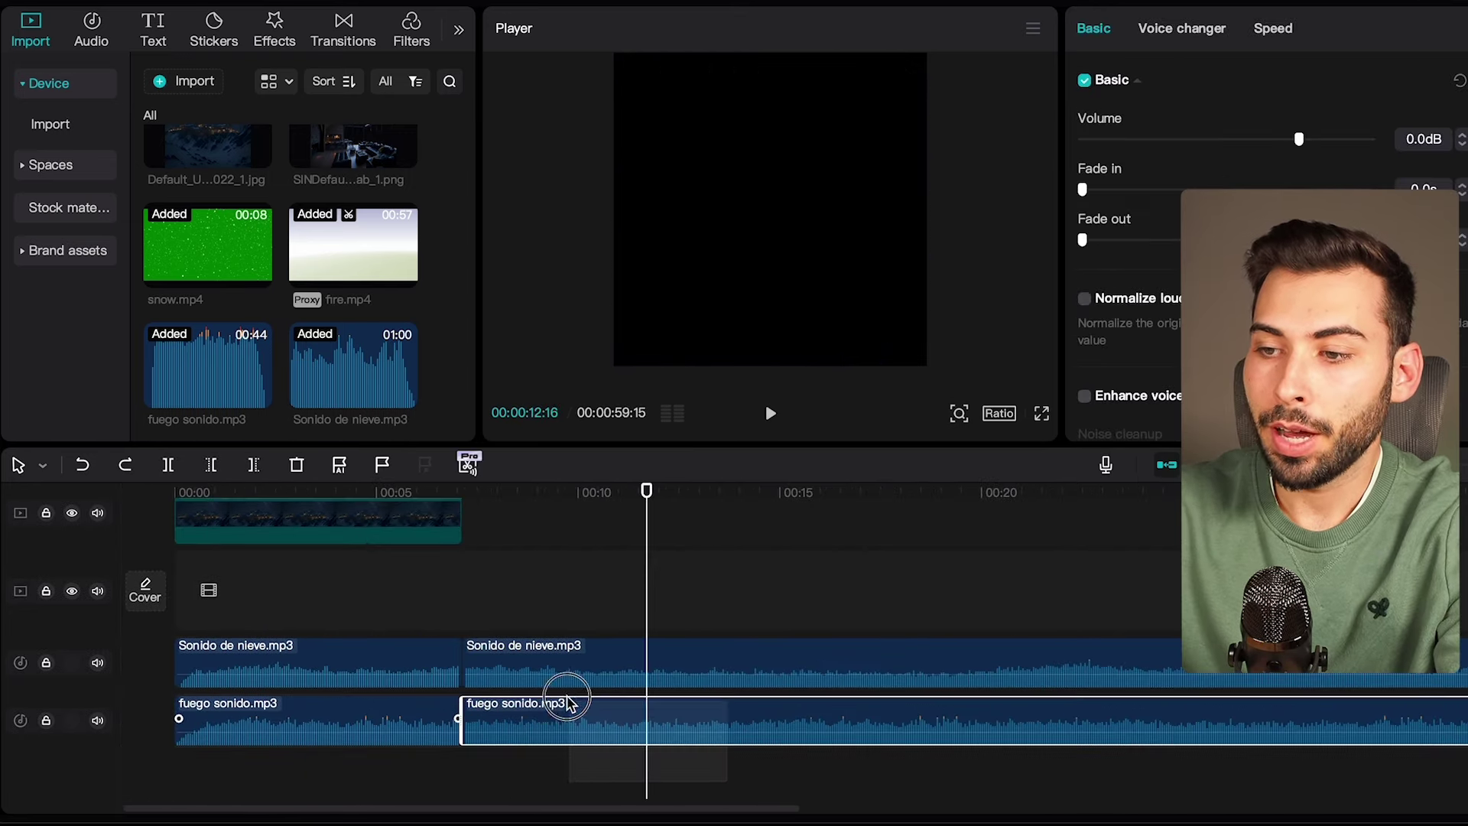
shift+click(557, 655)
key(Delete)
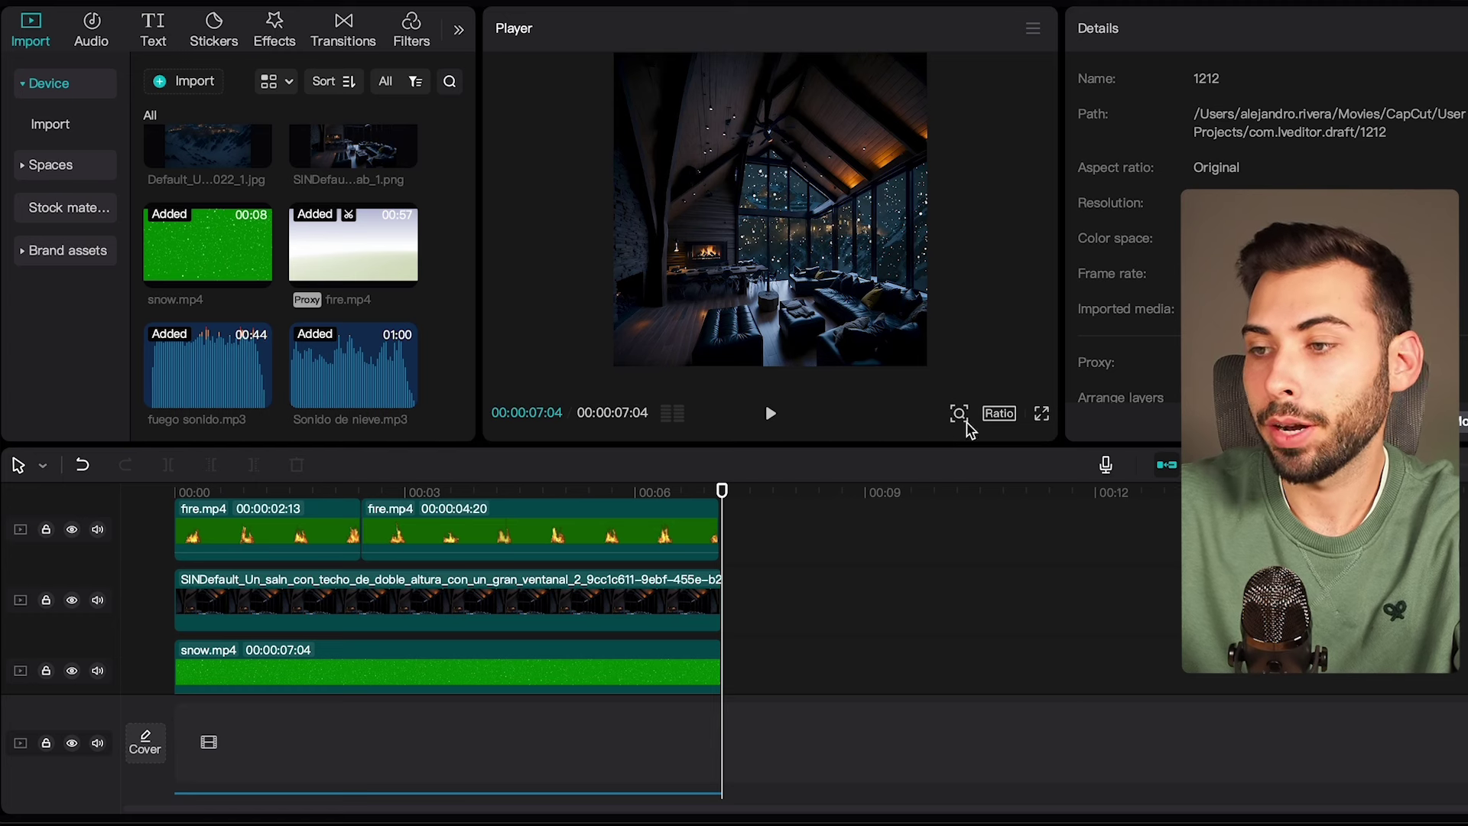
- Change the project's aspect ratio to 9:16
click(999, 413)
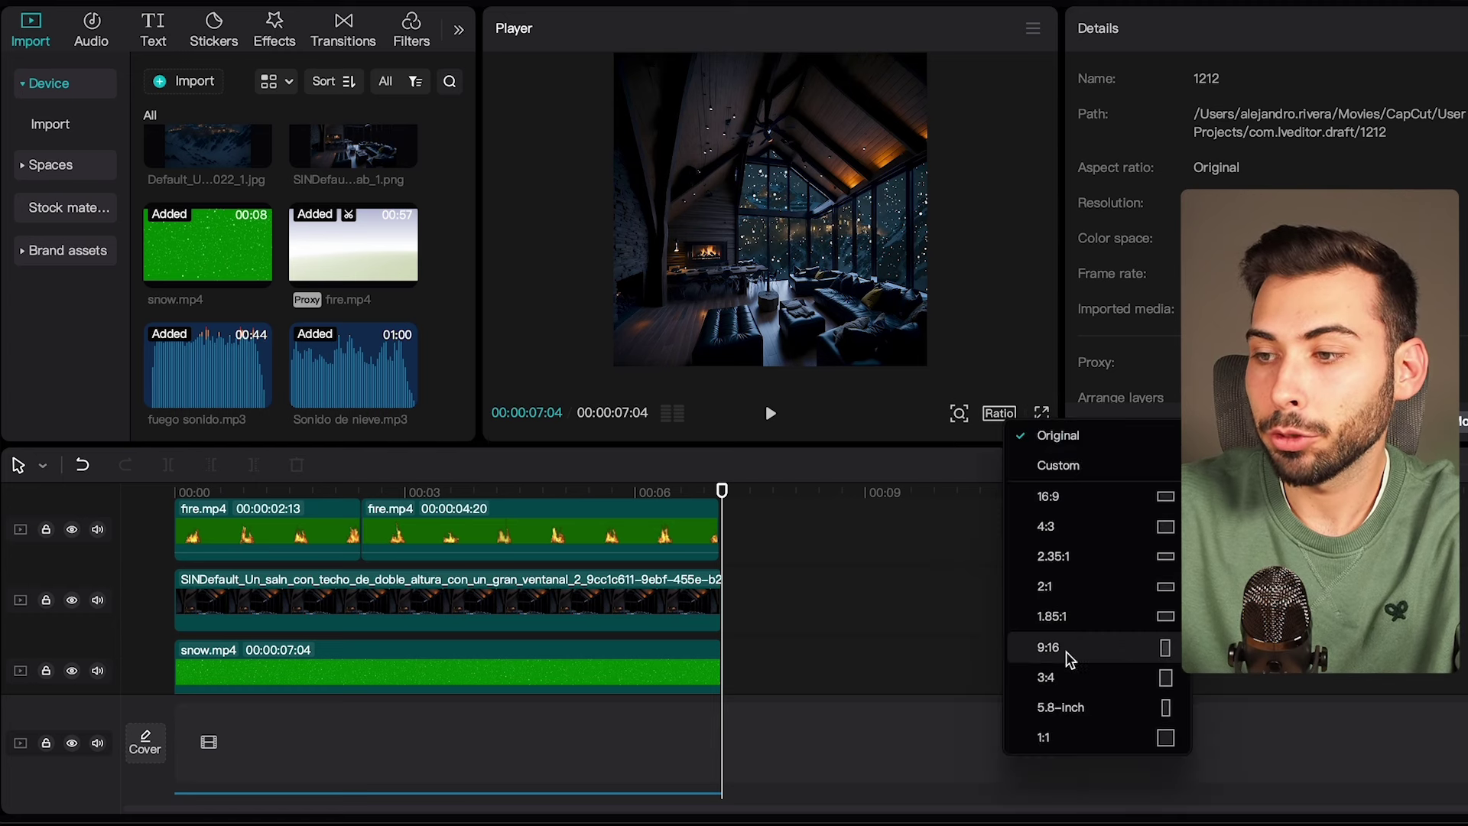
click(1104, 648)
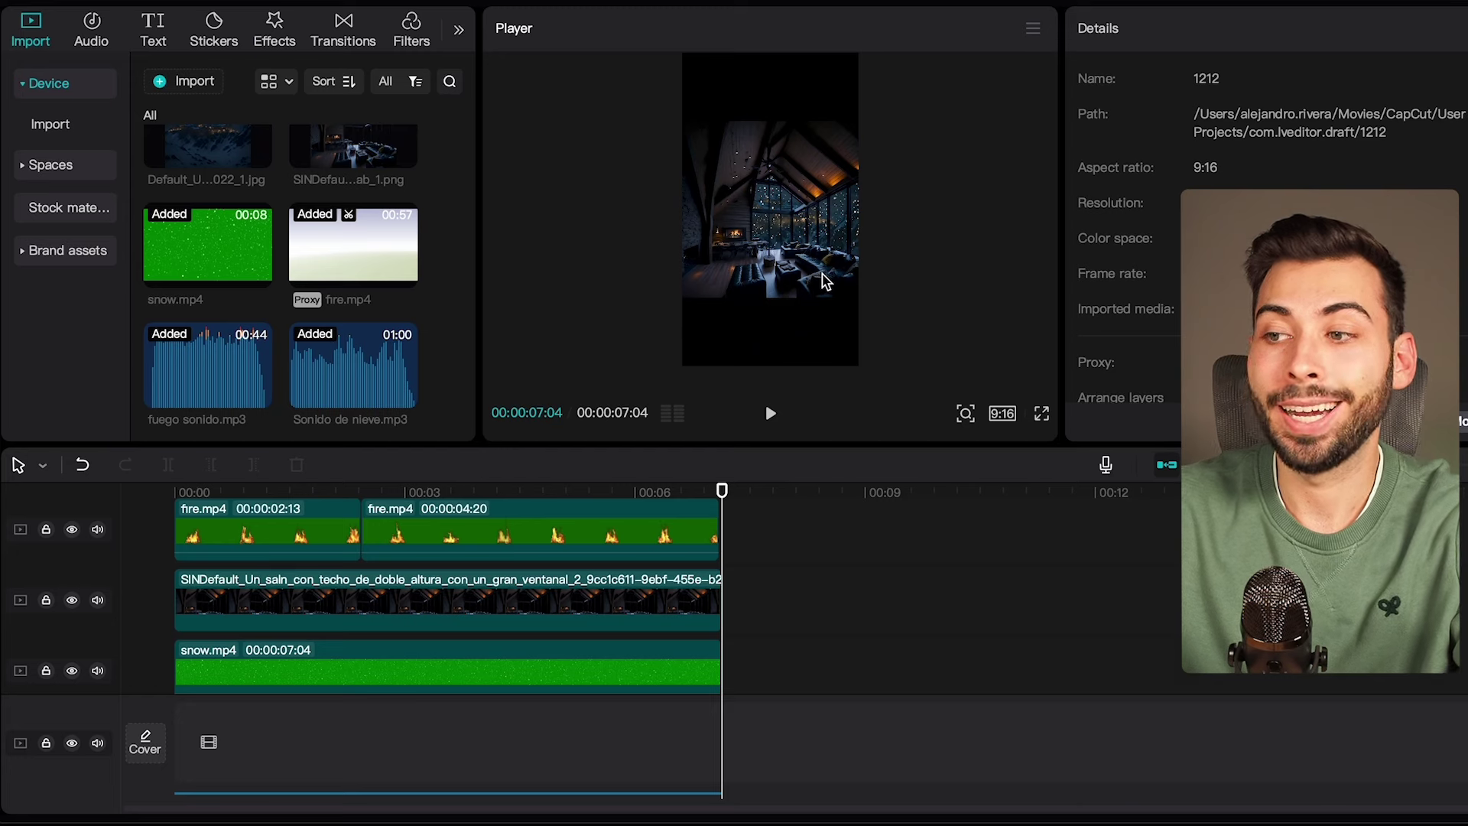
click(1003, 419)
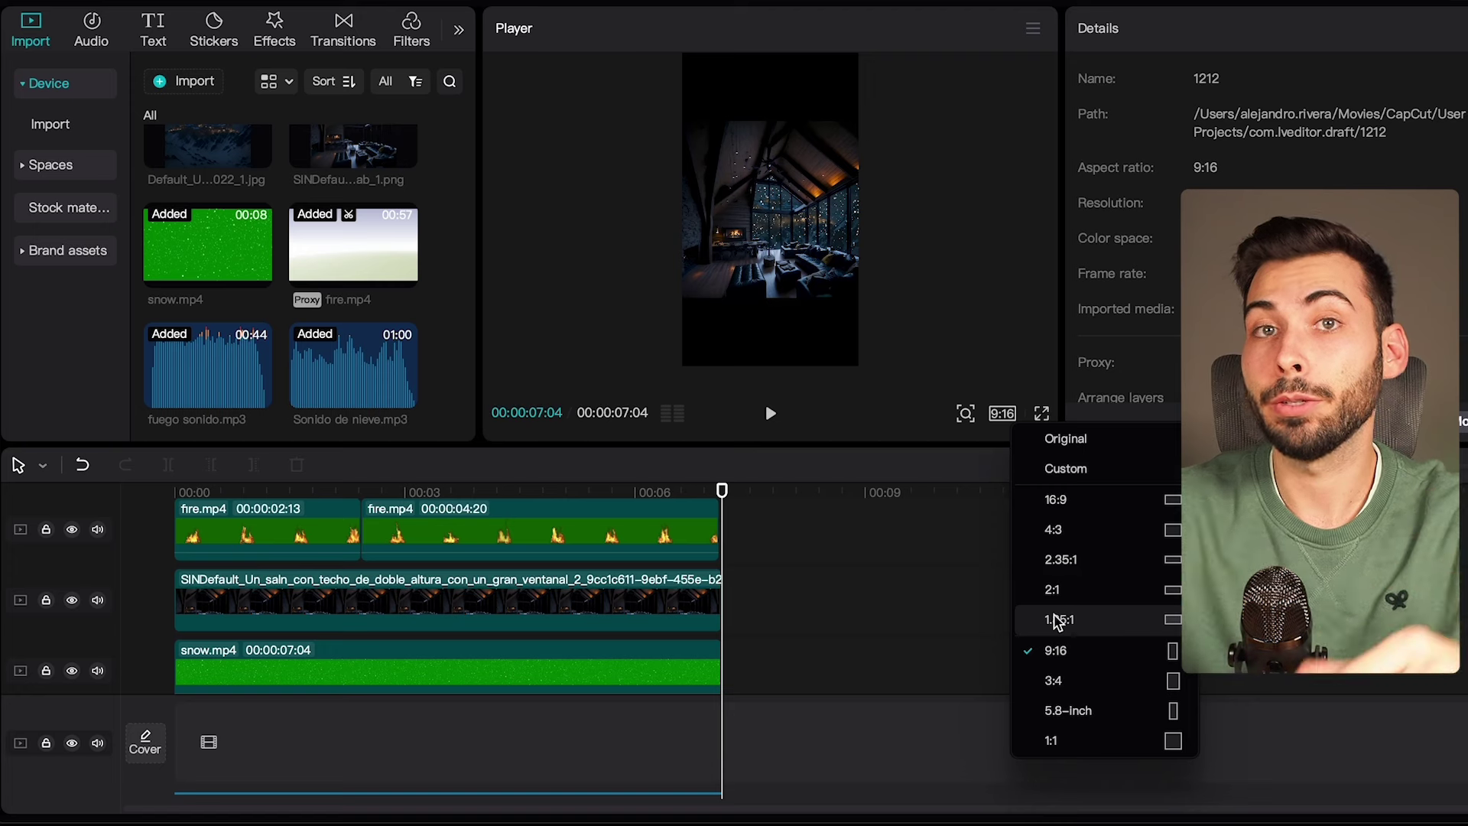
click(714, 547)
- Select all the video and audio clips on the timeline and combine them into one compound clip
scroll(714, 547, down, 3)
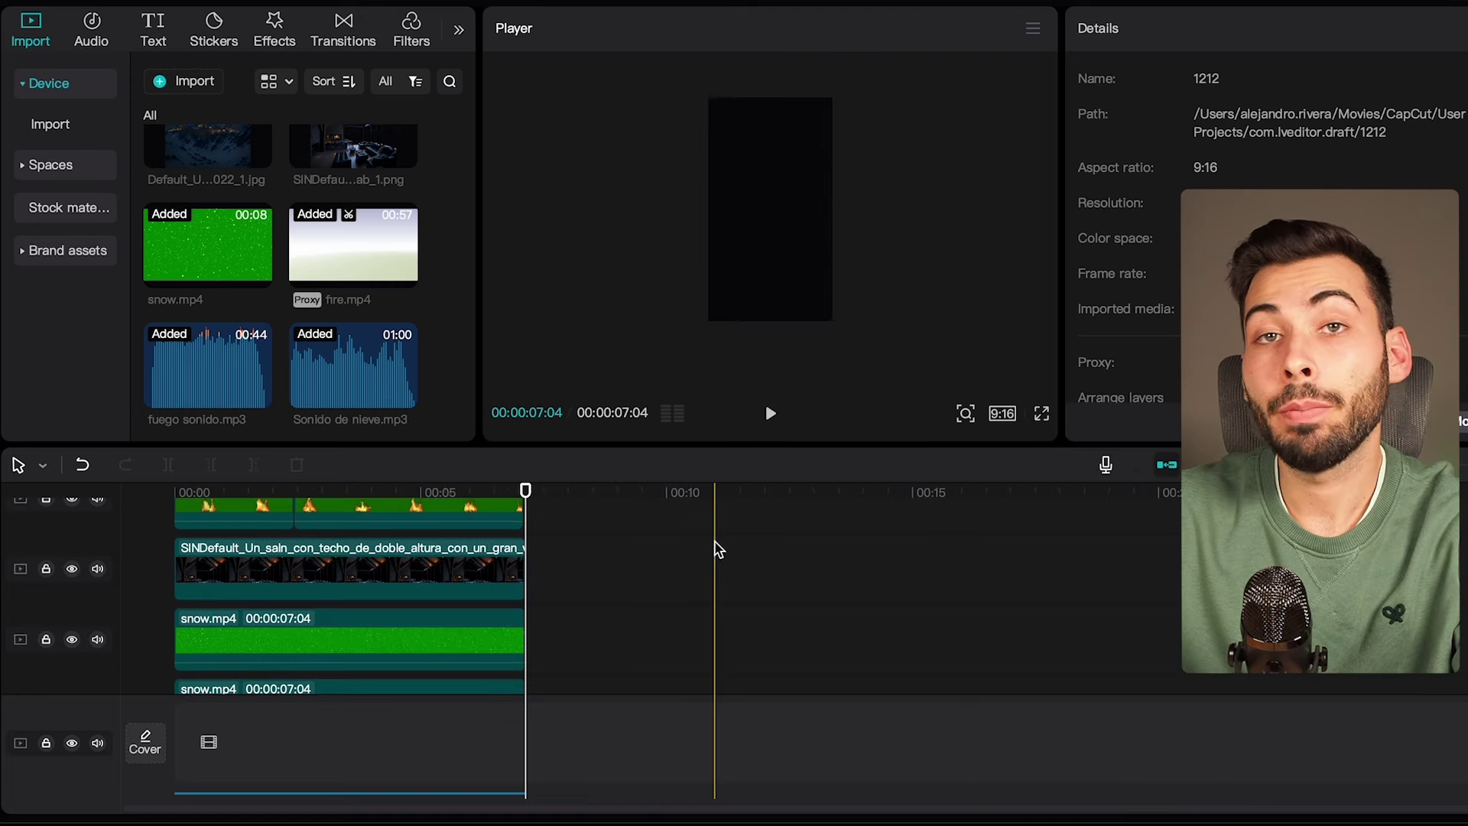
scroll(545, 552, up, 2)
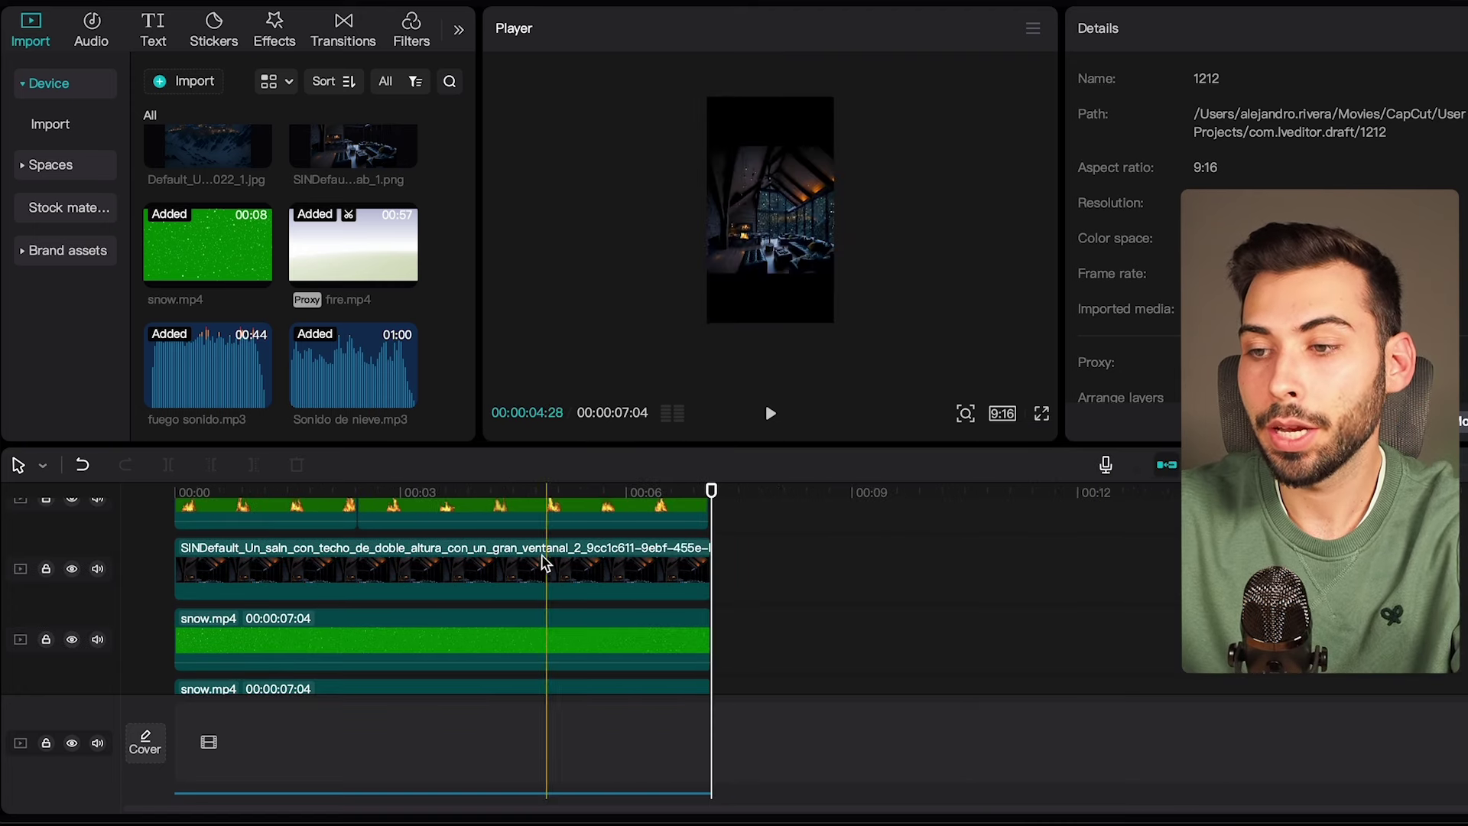
scroll(545, 565, down, 2)
scroll(497, 778, down, 3)
drag(497, 778, 352, 580)
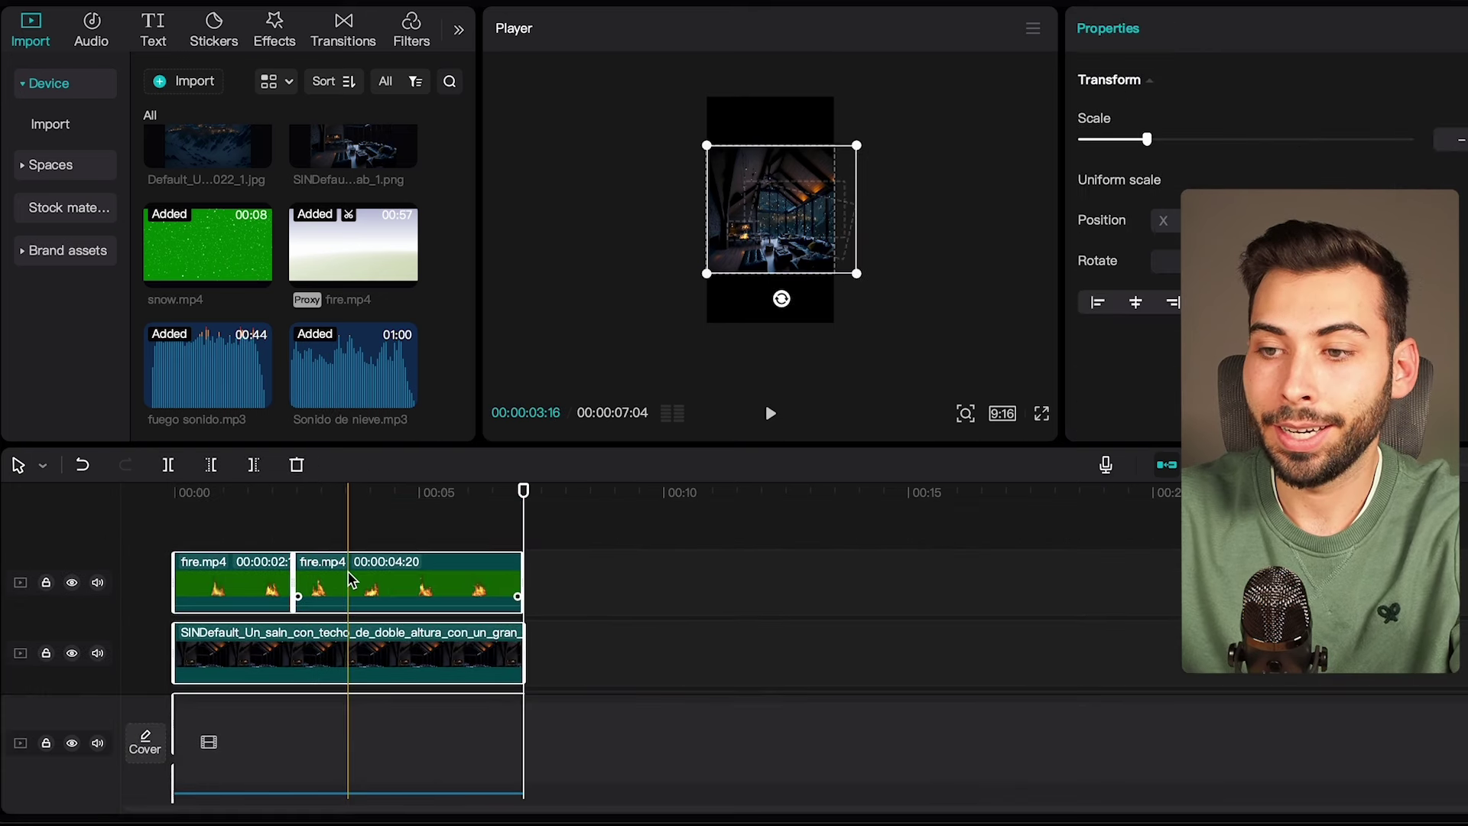
right_click(351, 580)
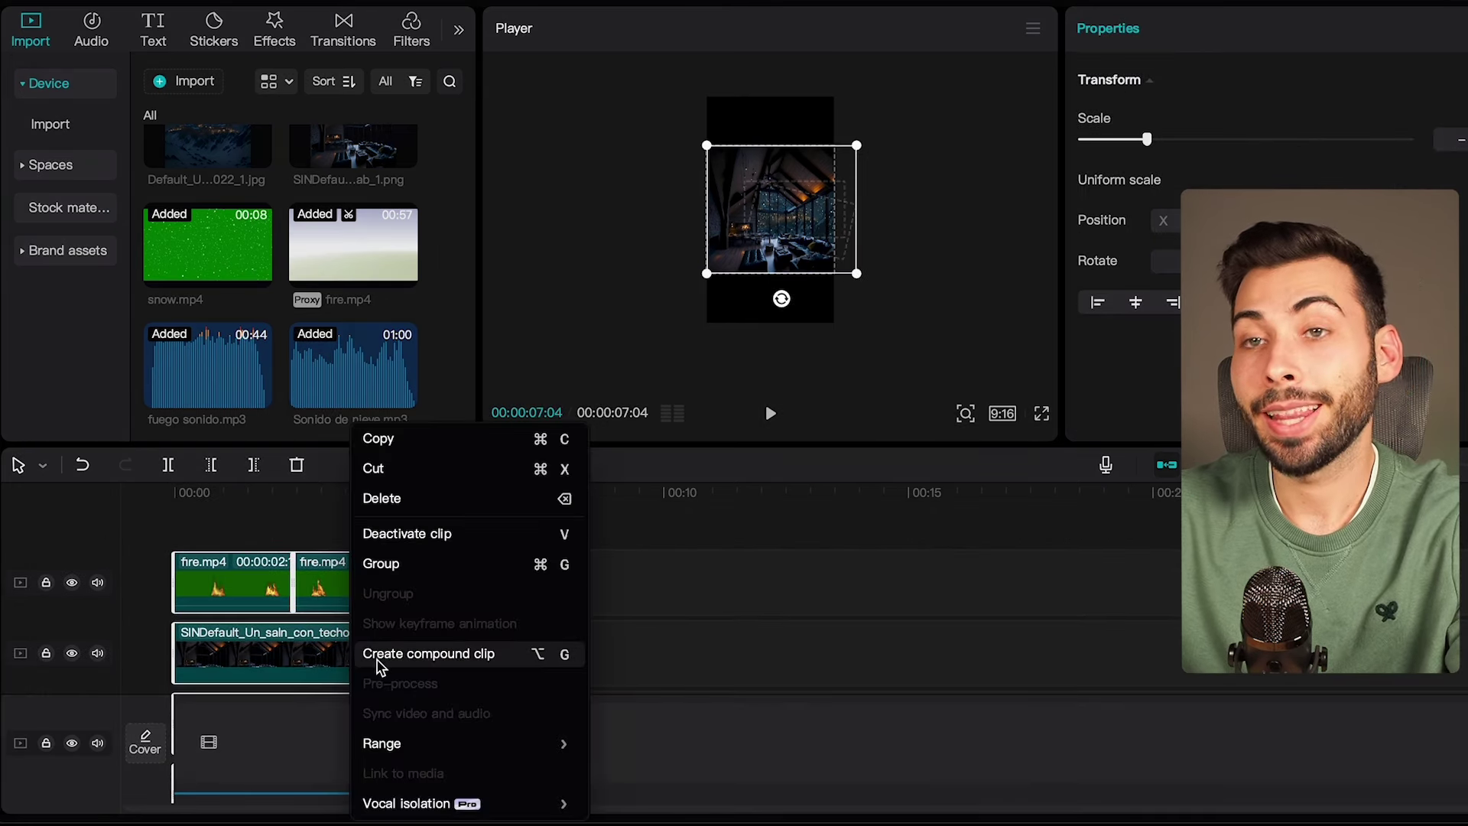
click(475, 662)
- Enlarge the compound clip to 183% and keyframe its position at X 898, Y 0 at the start of the clip
drag(706, 322, 574, 426)
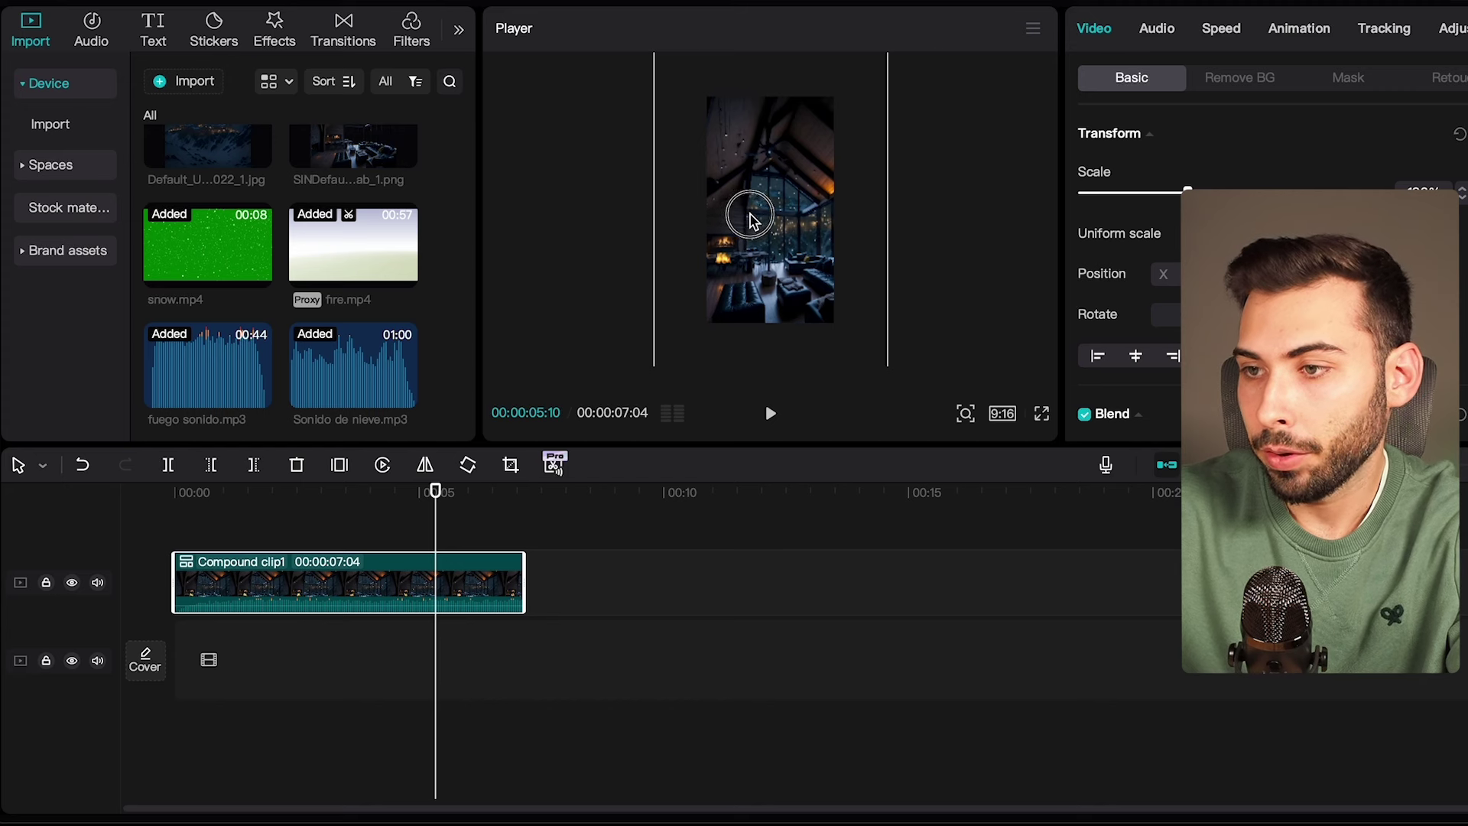
drag(750, 218, 789, 212)
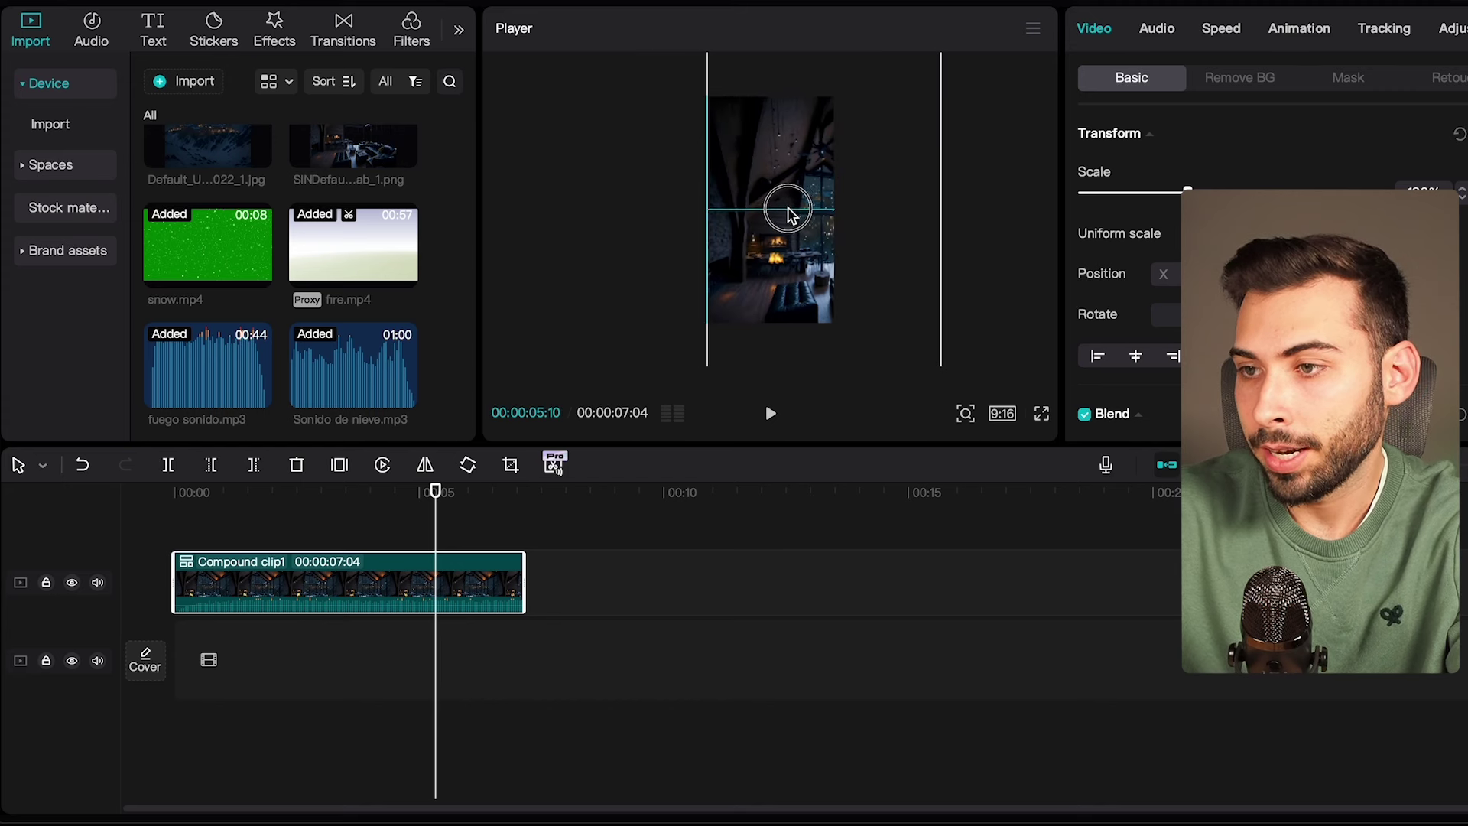
click(176, 527)
click(184, 589)
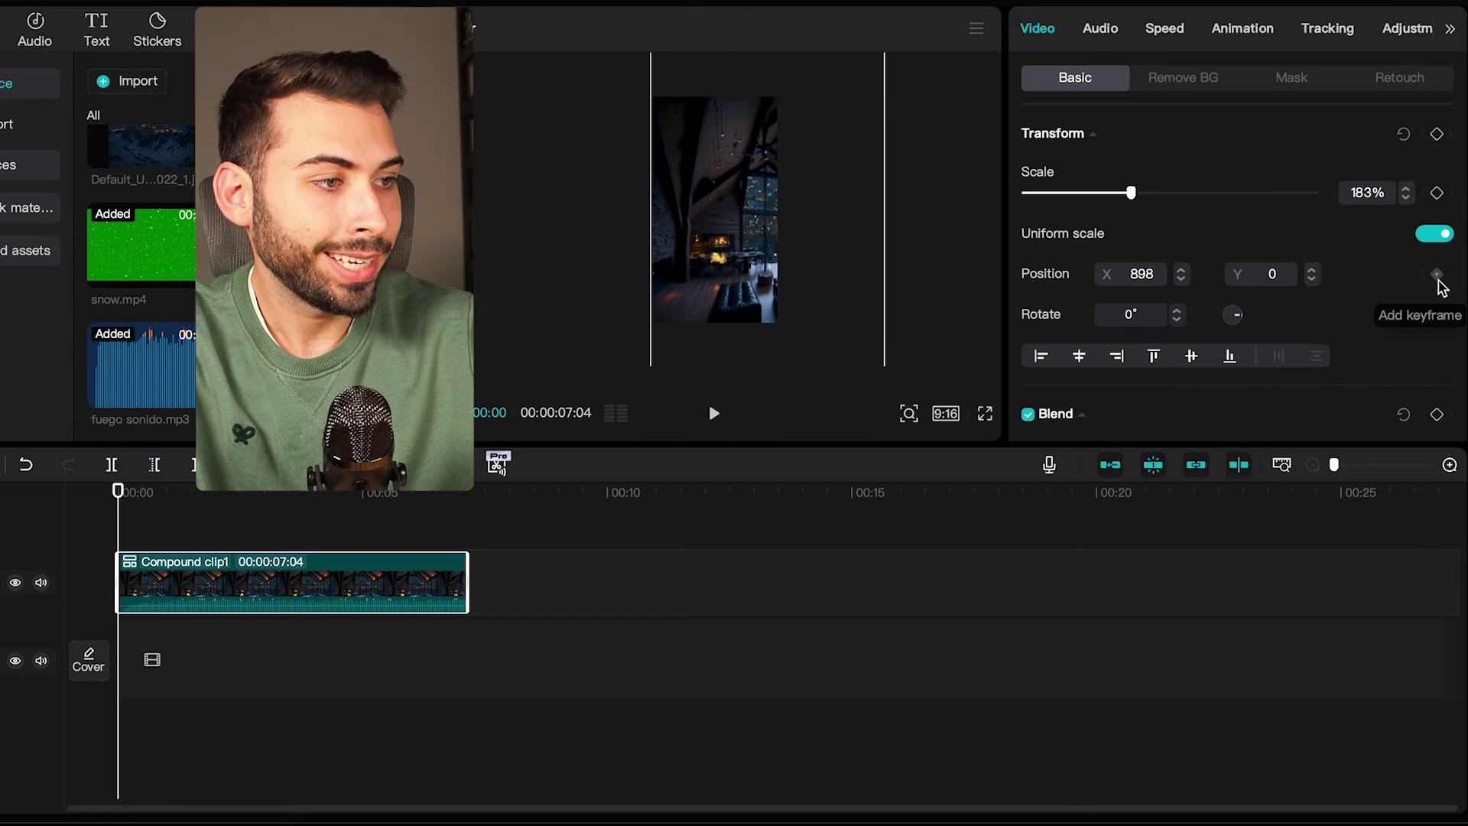
click(1437, 275)
- Move the compound clip to X -898, Y 0 at its end so the position animates across the scene
click(467, 528)
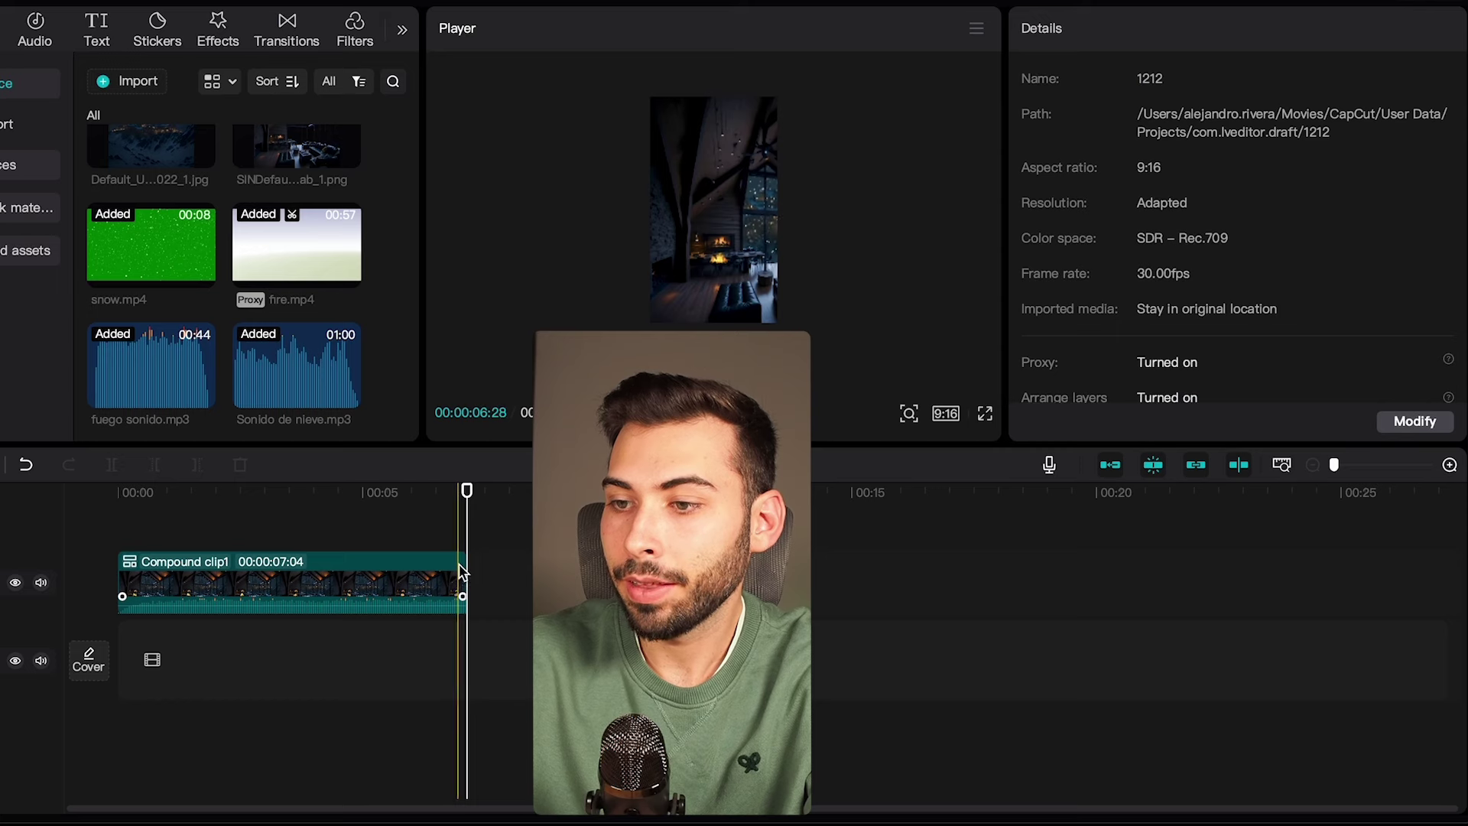
click(463, 572)
drag(807, 208, 753, 220)
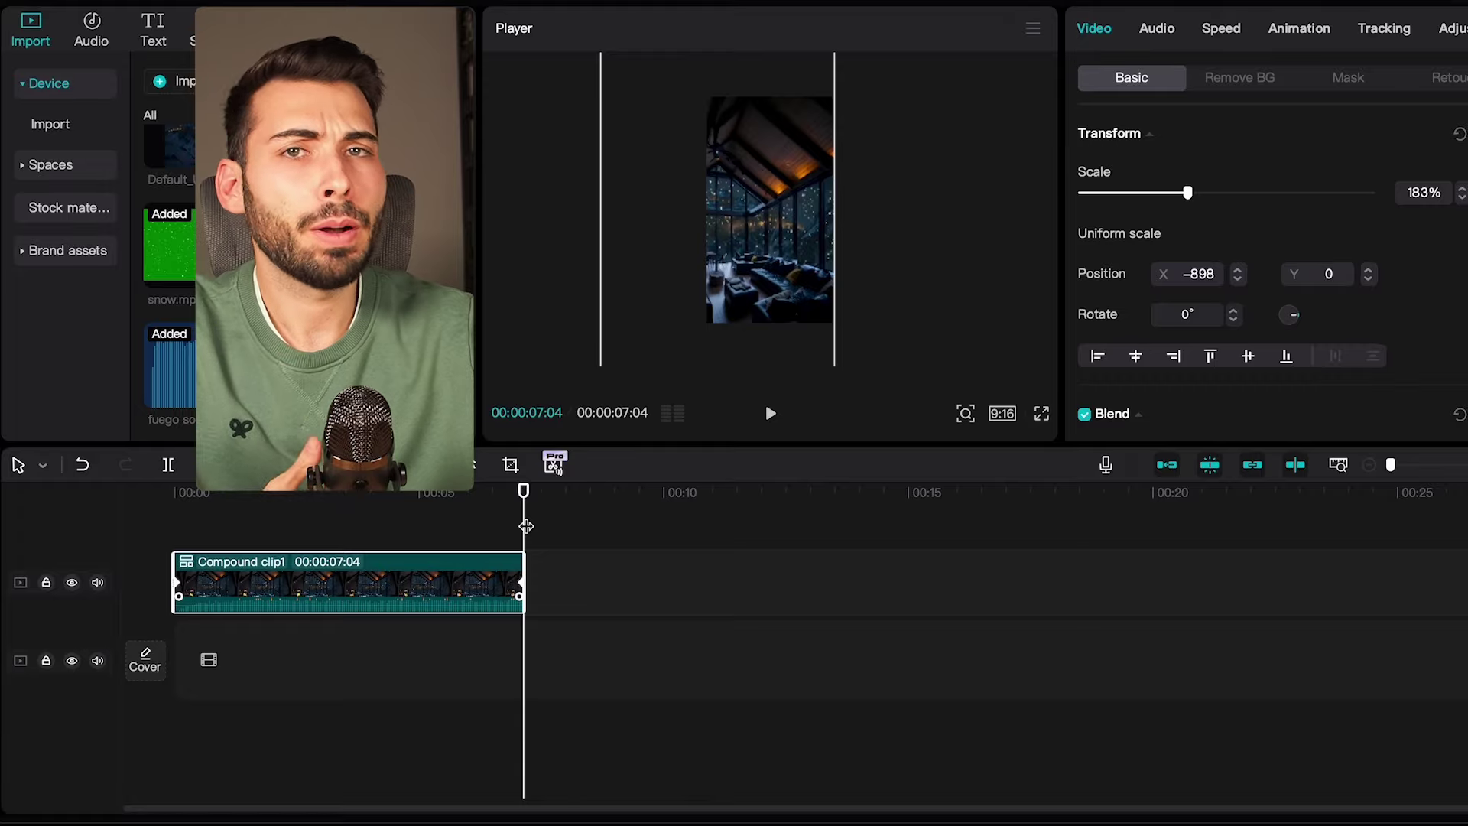